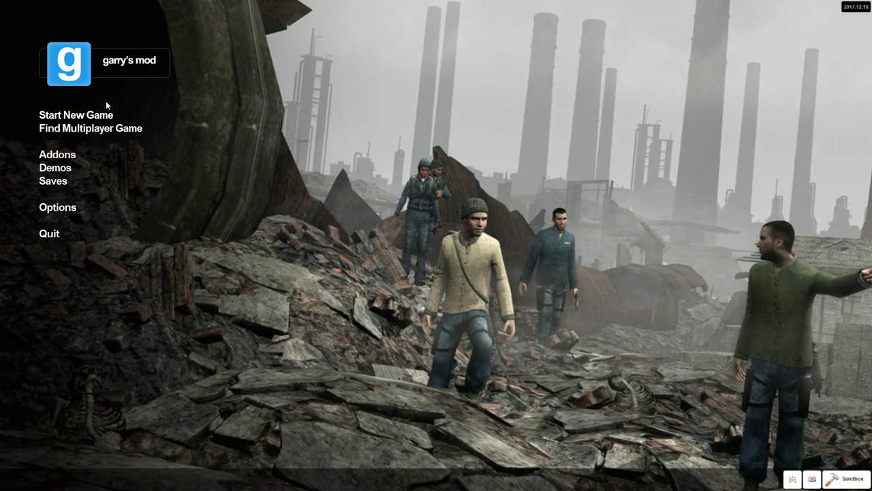
# Begin a new single-player game, loading Sandbox on the gm_construct map
pyautogui.click(76, 115)
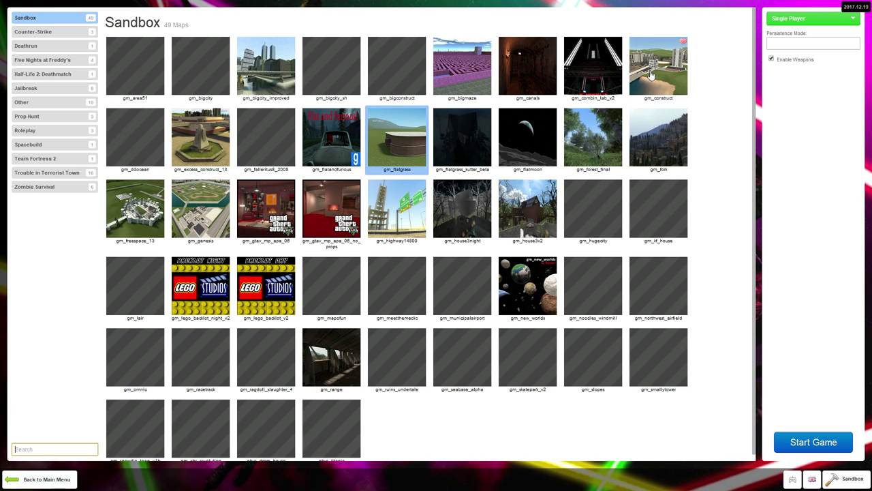
pyautogui.moveTo(266, 66)
pyautogui.scroll(-1, 266, 136)
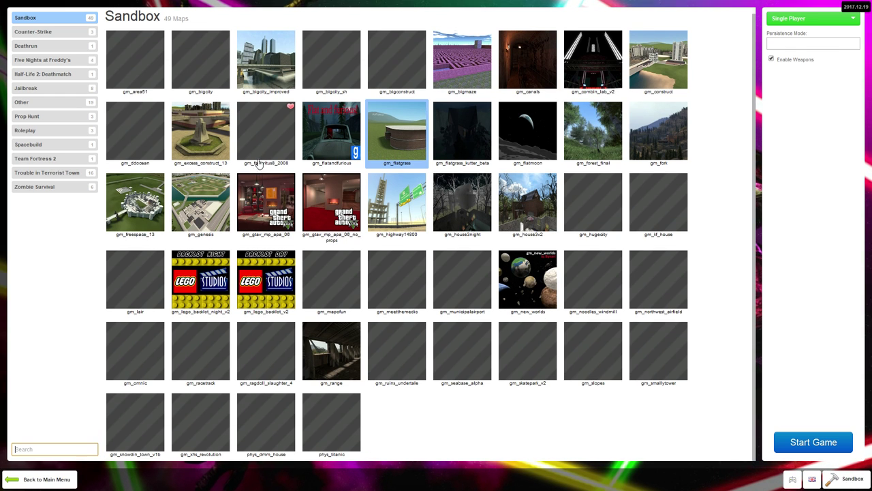
pyautogui.scroll(1, 261, 162)
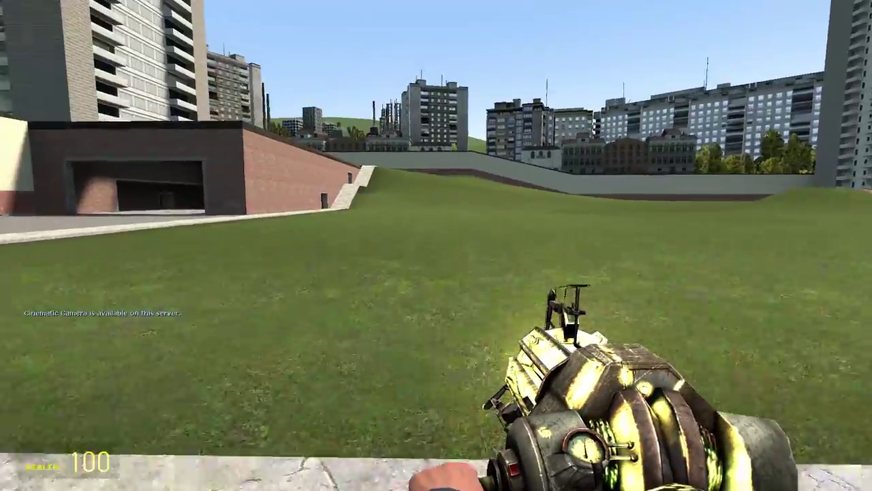
# Walk forward across the grass field, then pause and resume the game
pyautogui.press('w')
pyautogui.press('w')
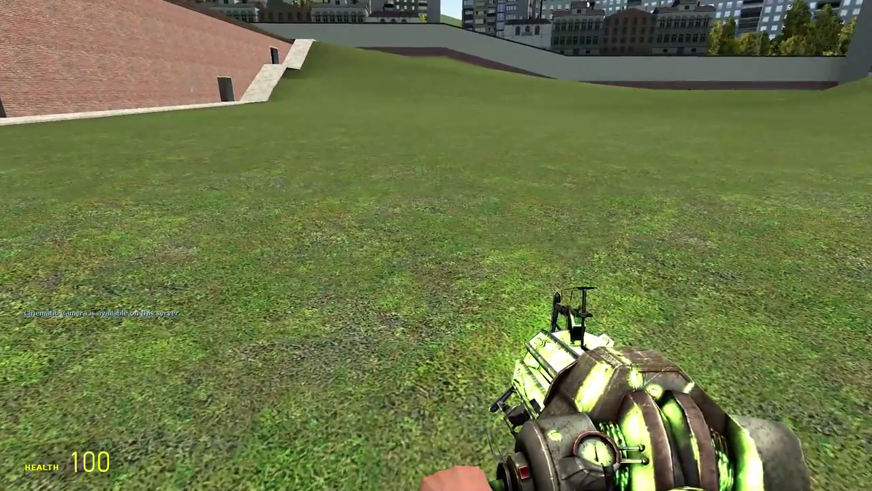
pyautogui.press('w')
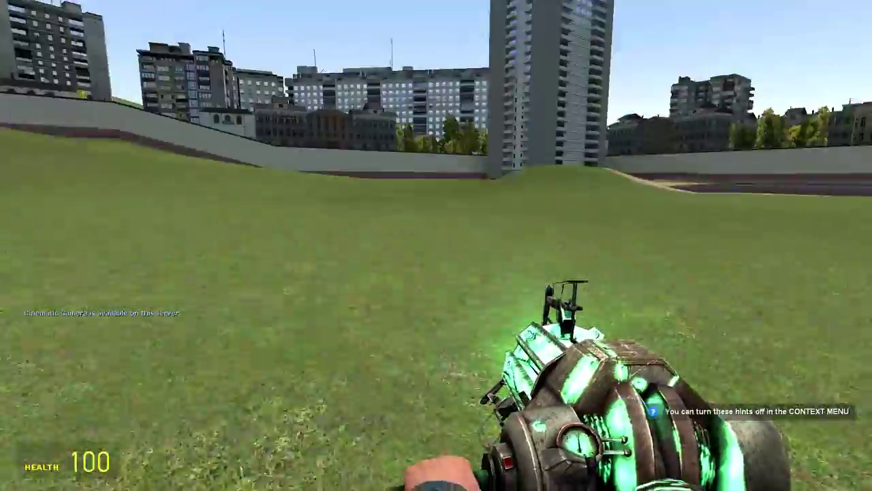
pyautogui.press('w')
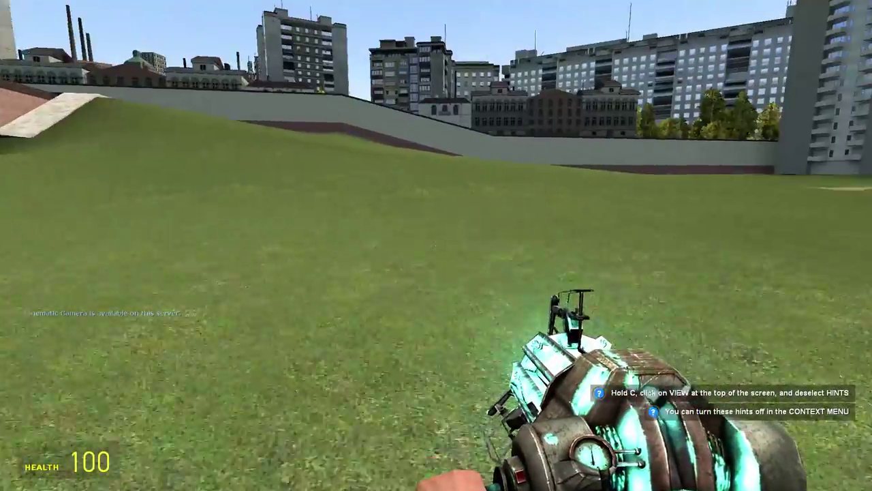
pyautogui.press('Escape')
pyautogui.press('Escape')
pyautogui.press('q')
# Expand the installed addons list and browse entries through Alchemy Mod, Amnesia and Aperture Science
pyautogui.press('q')
pyautogui.press('q')
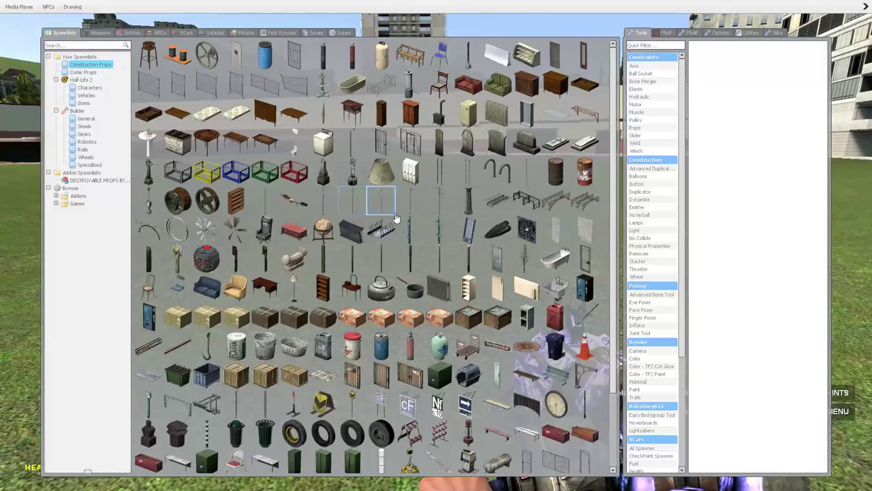
pyautogui.press('q')
pyautogui.press('q')
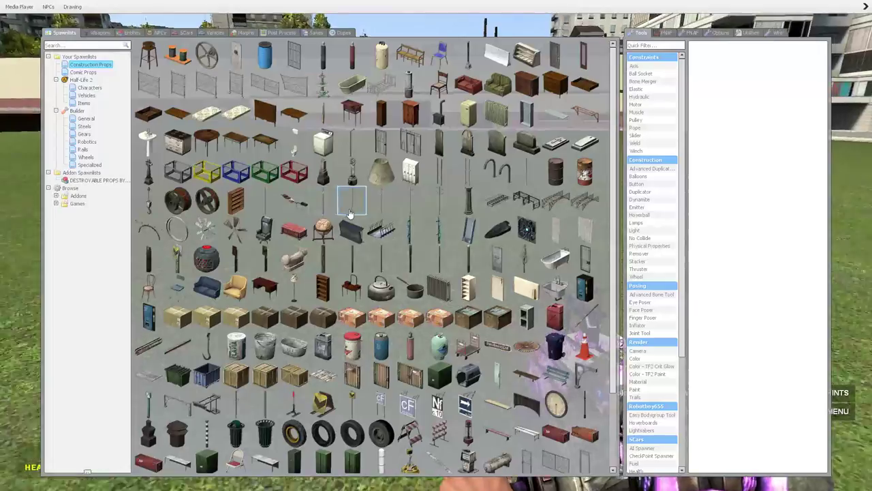
pyautogui.click(57, 195)
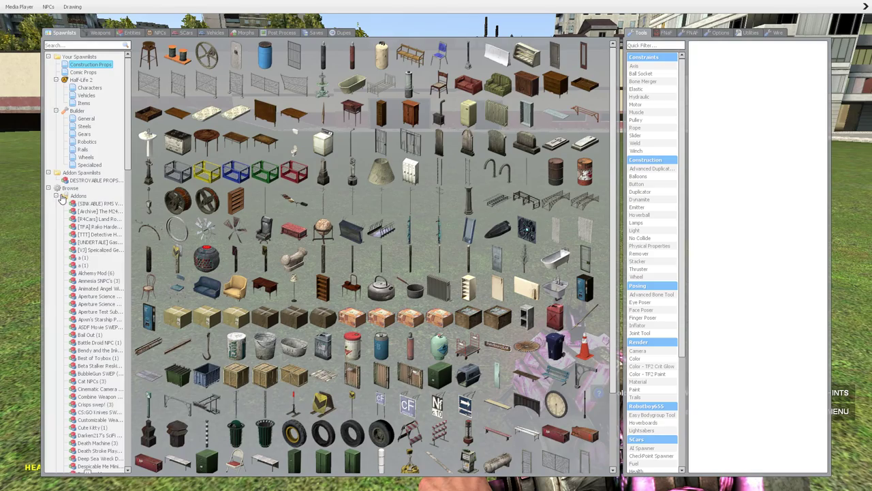
pyautogui.click(103, 204)
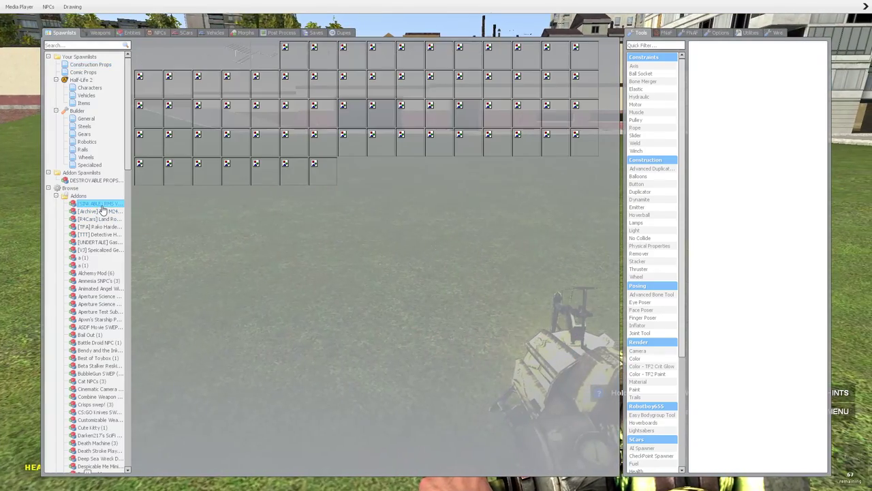
pyautogui.click(100, 211)
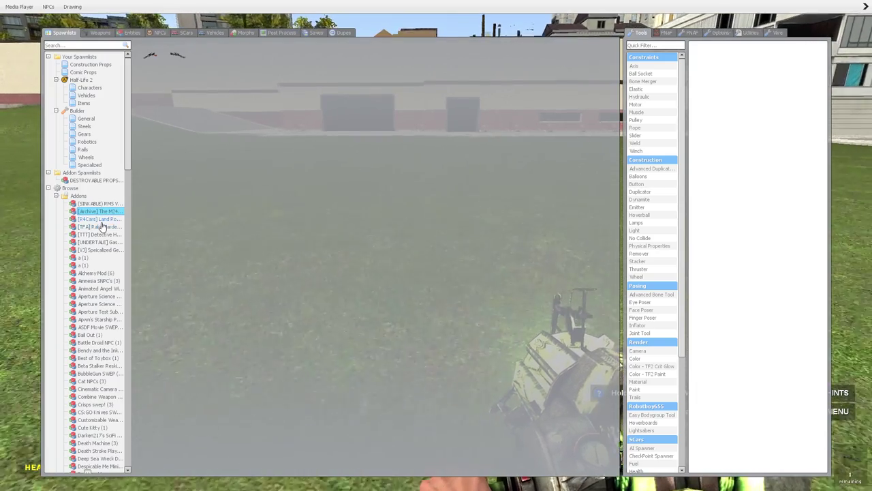
pyautogui.click(99, 218)
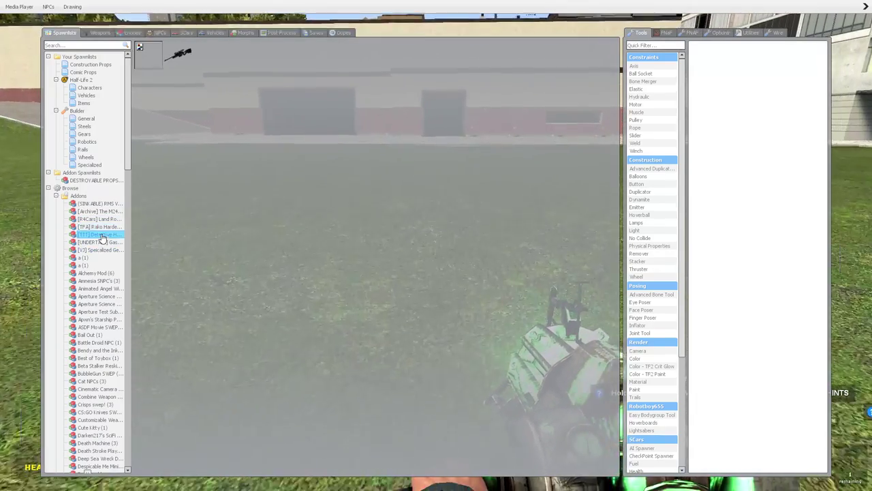
pyautogui.click(100, 235)
pyautogui.click(99, 241)
pyautogui.click(99, 249)
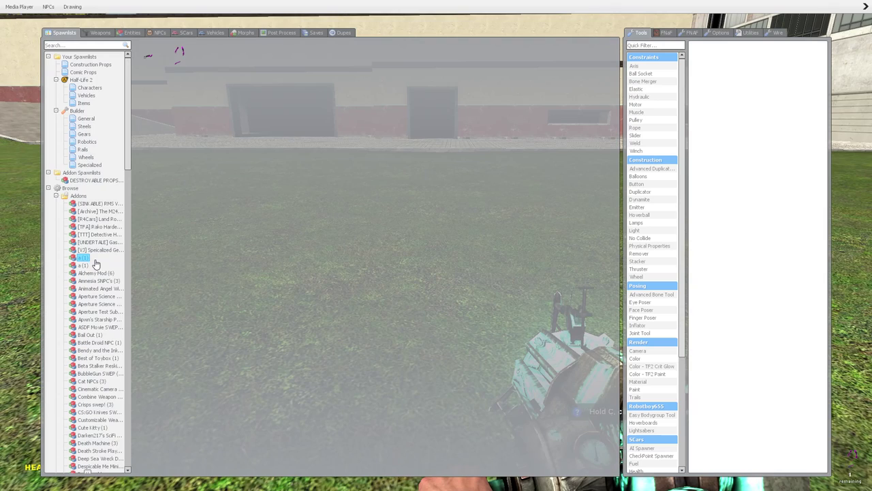
pyautogui.click(84, 257)
pyautogui.click(95, 273)
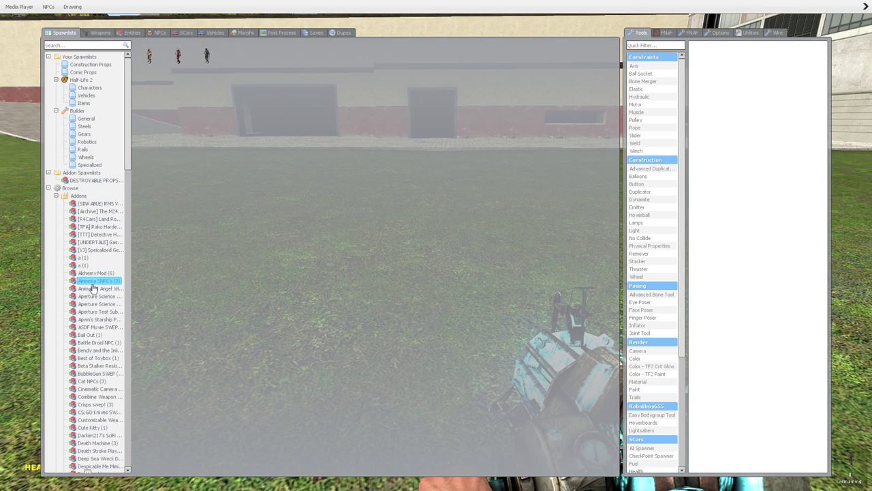
pyautogui.click(96, 288)
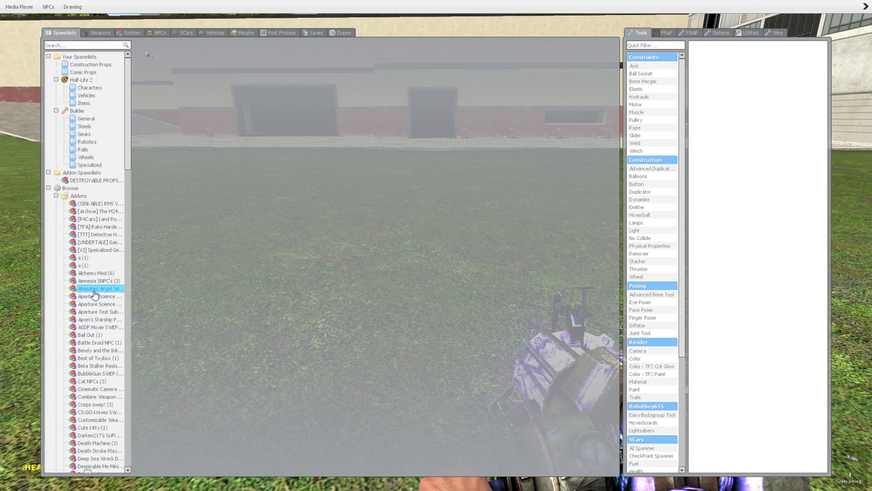
pyautogui.click(95, 296)
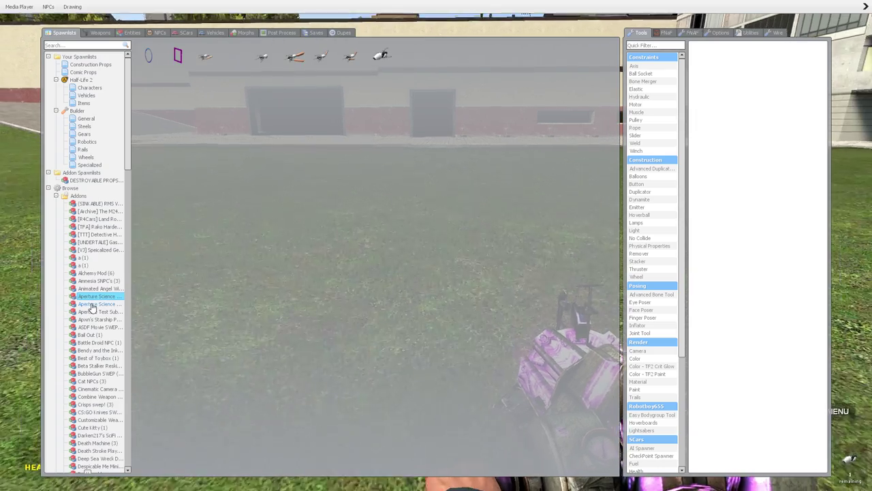
pyautogui.click(95, 304)
pyautogui.click(89, 311)
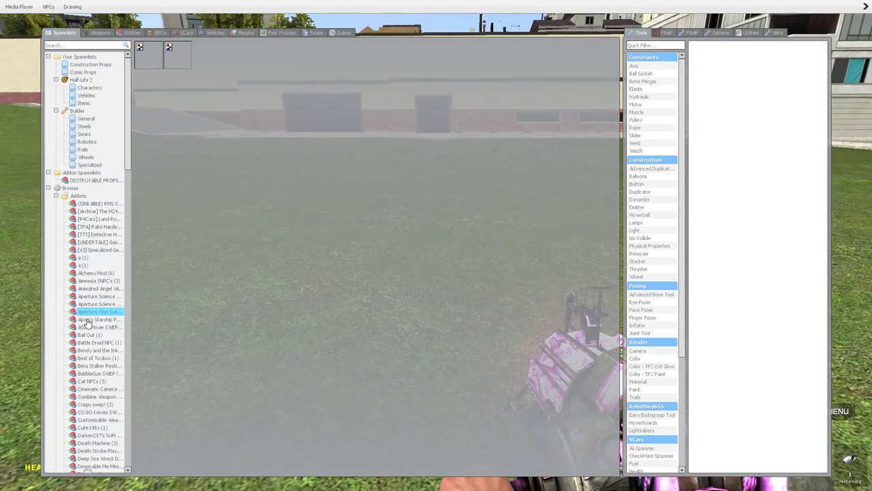
# Browse further addons: Bail Out, Battle Droid, Best of Toybox, bubble gun, Cat NPCs, CS:GO knives
pyautogui.click(87, 326)
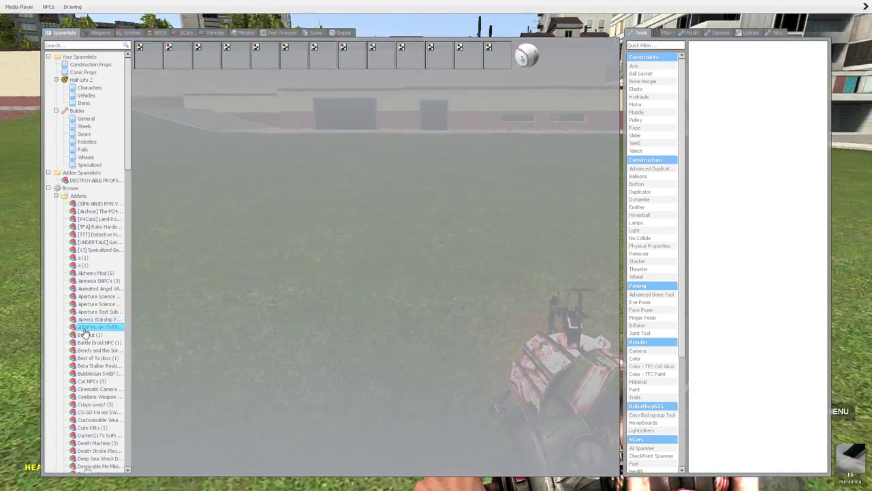
pyautogui.click(86, 335)
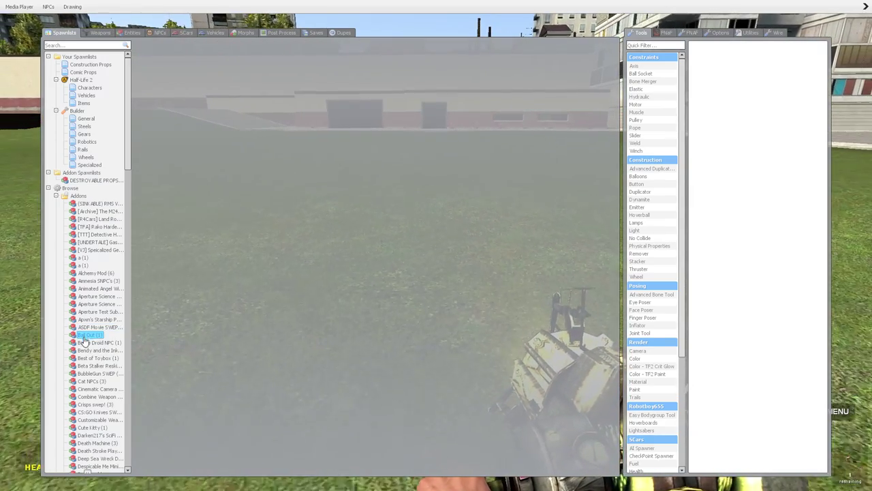
pyautogui.click(85, 343)
pyautogui.click(84, 351)
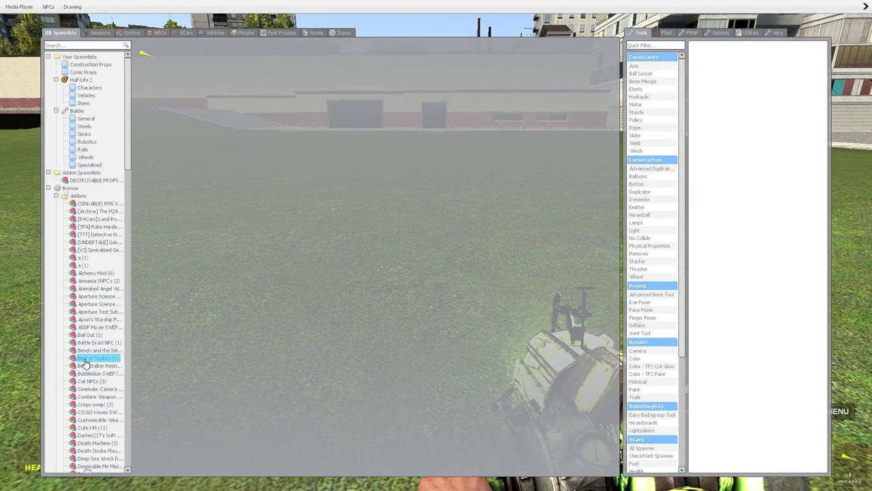
pyautogui.click(88, 366)
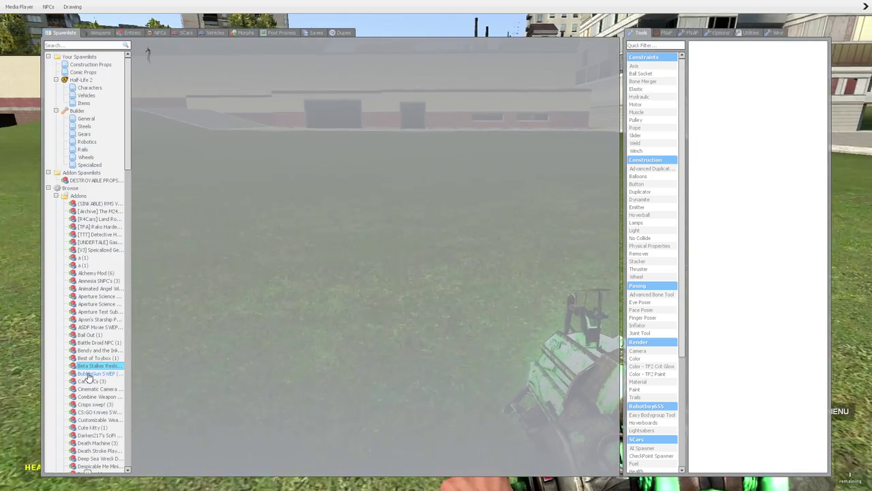
pyautogui.click(89, 374)
pyautogui.click(89, 380)
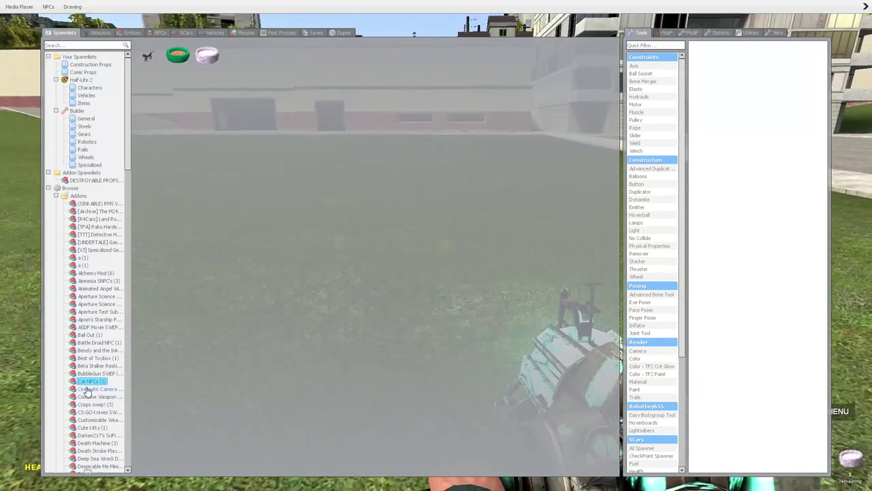
pyautogui.click(87, 397)
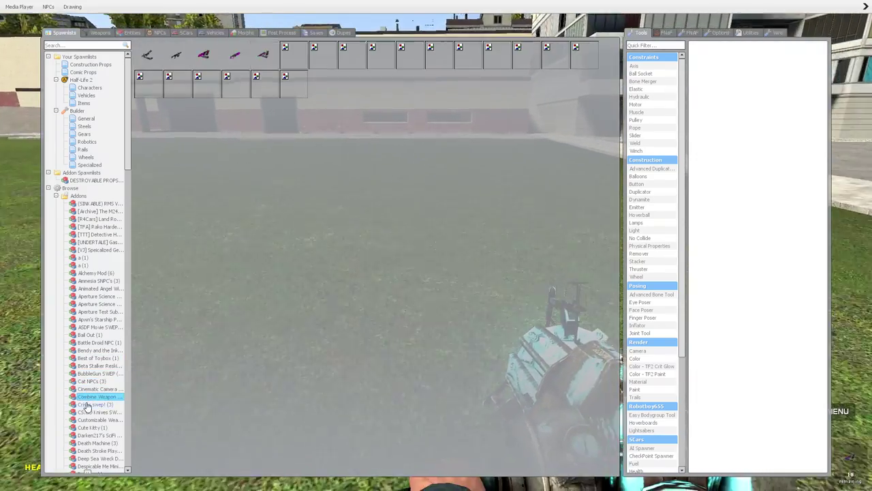
pyautogui.click(87, 404)
pyautogui.click(89, 419)
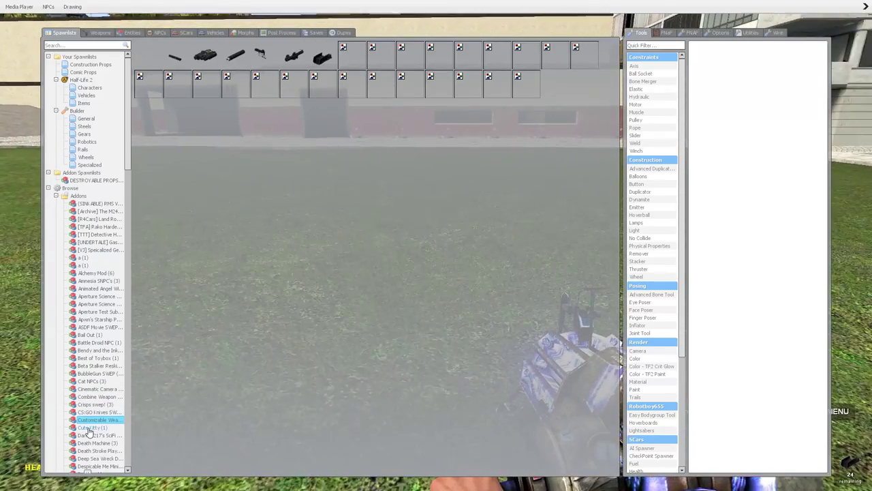
# Spawn the Cute Kitty ragdoll from its addon and walk over to the kitties
pyautogui.click(89, 427)
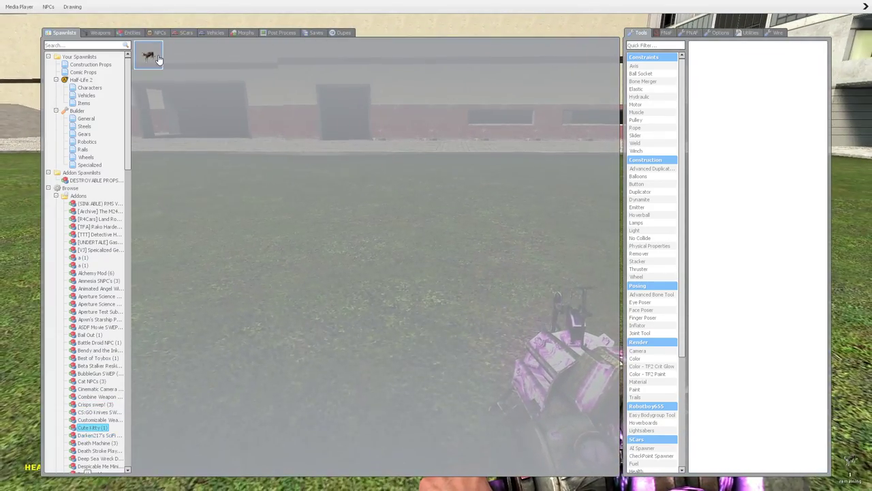
pyautogui.click(150, 56)
pyautogui.press('q')
pyautogui.press('w')
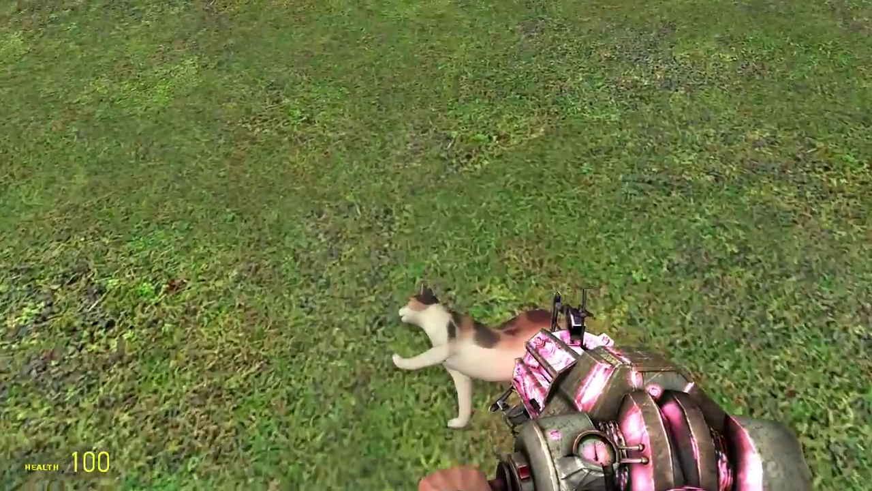
# Lift, swing and fling the kitty ragdoll with the physgun, then undo the kitties
pyautogui.click(436, 245)
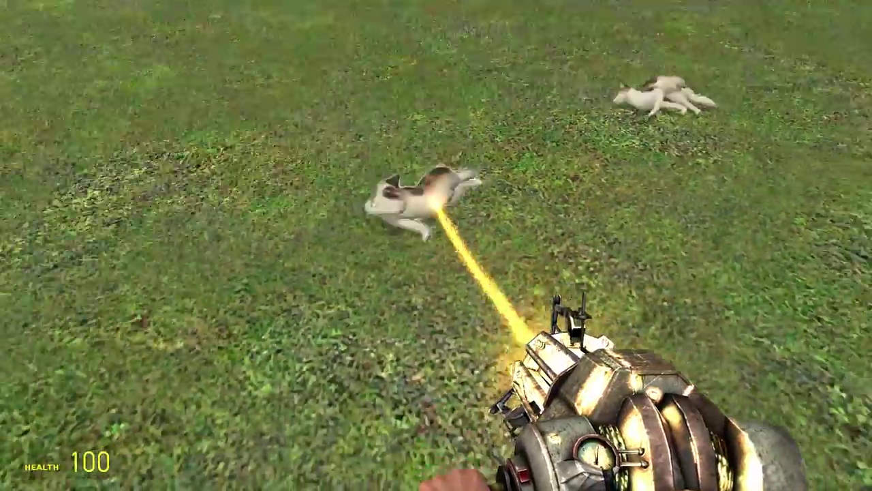
pyautogui.moveTo(436, 246); pyautogui.dragTo(436, 204)
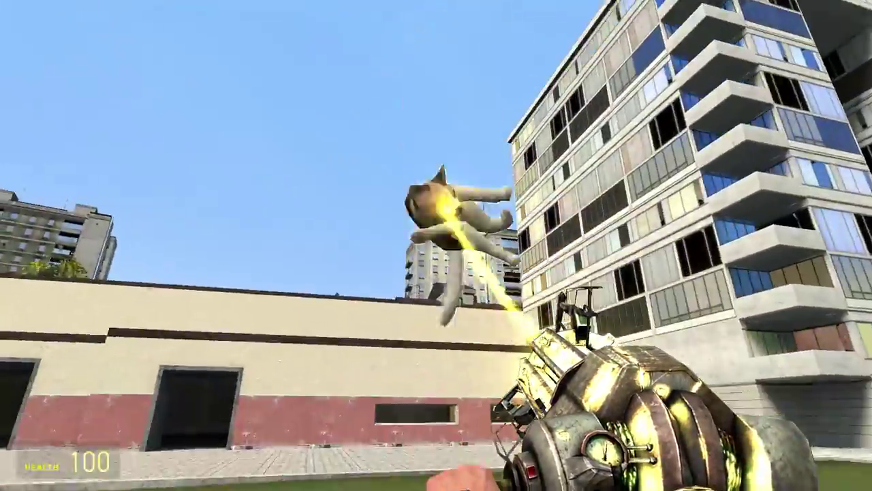
pyautogui.moveTo(436, 246); pyautogui.dragTo(272, 259)
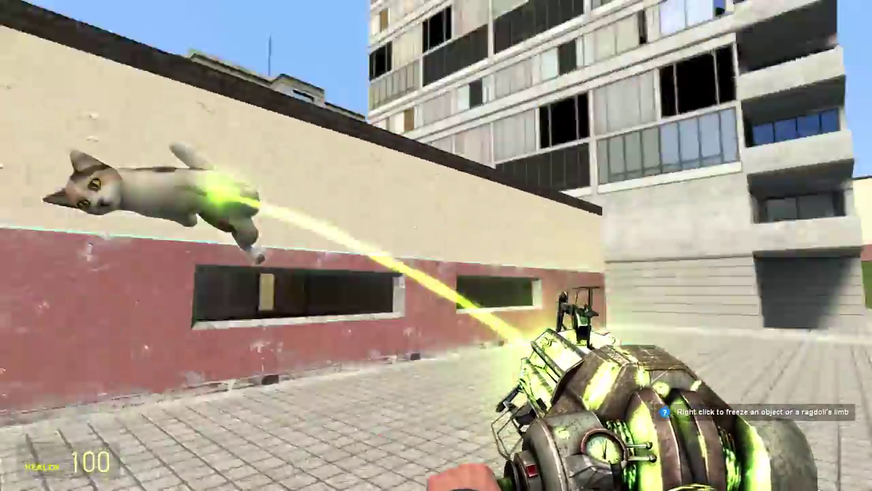
pyautogui.moveTo(436, 246); pyautogui.dragTo(436, 340)
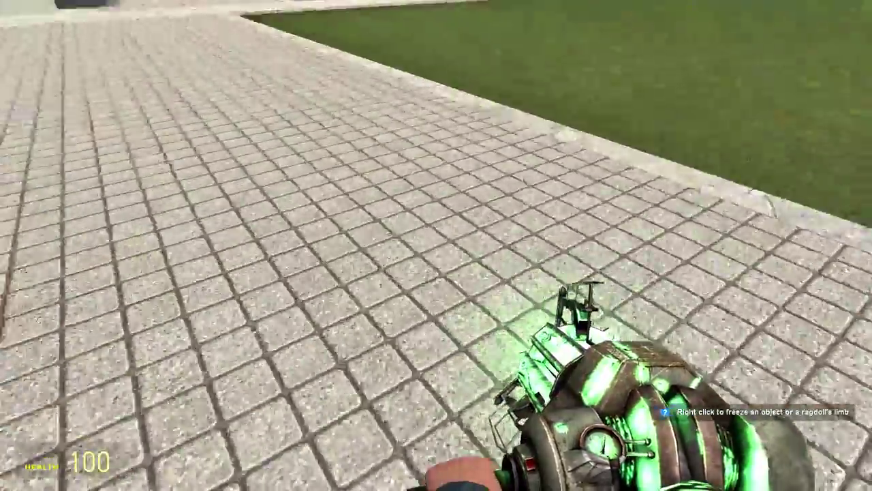
pyautogui.press('z')
pyautogui.press('z')
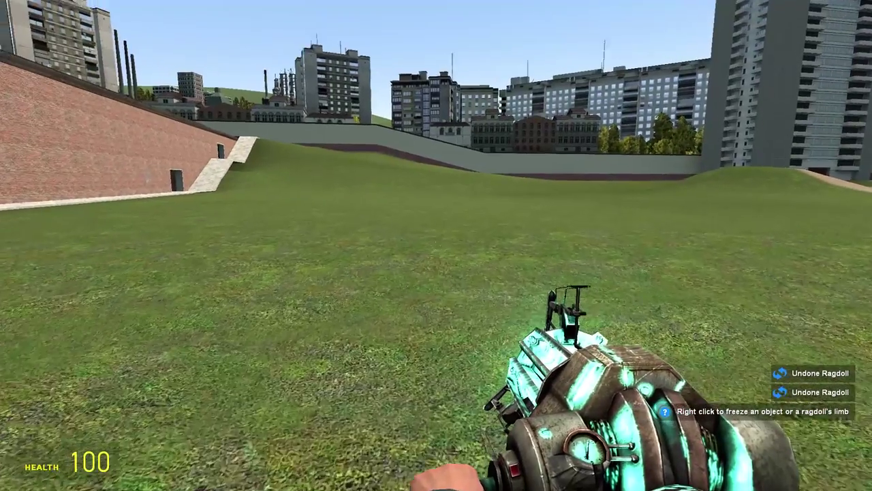
pyautogui.press('q')
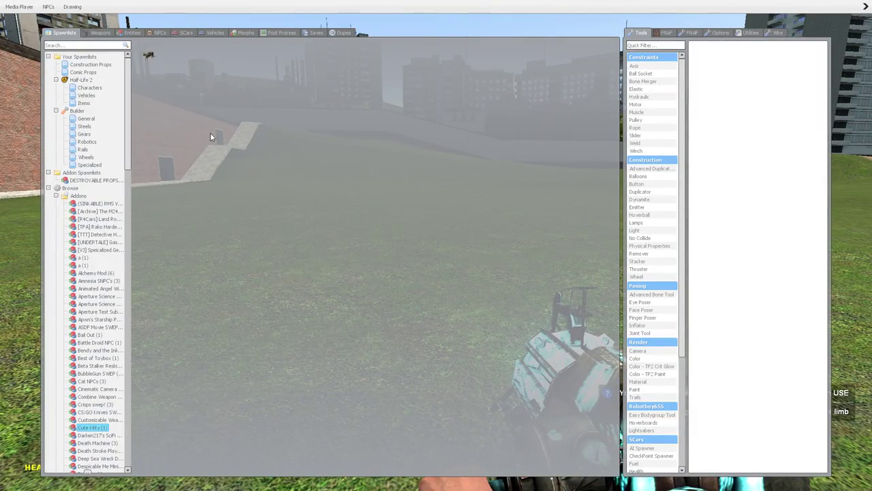
# In Weapons, browse Pokeballs, Black Ops, BubbleGun, CS:GO Knives, Com's Guns, Crysis 3 and Drinks
pyautogui.click(100, 33)
pyautogui.click(80, 64)
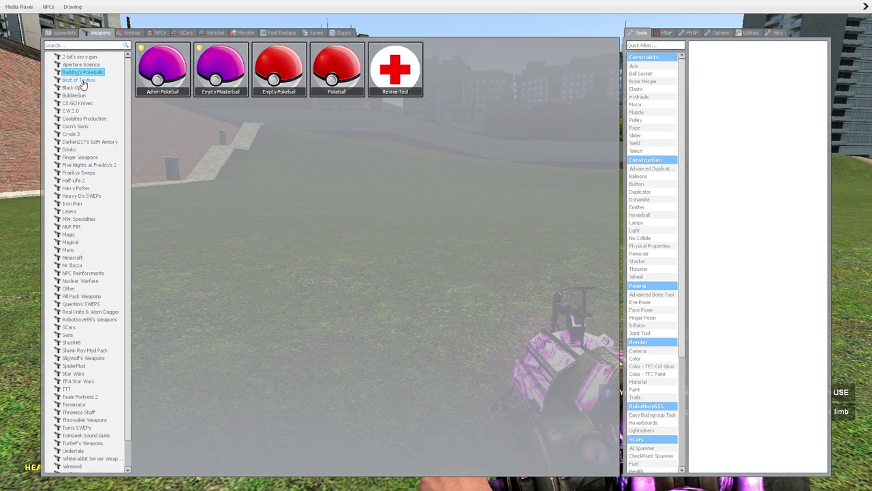
pyautogui.click(74, 88)
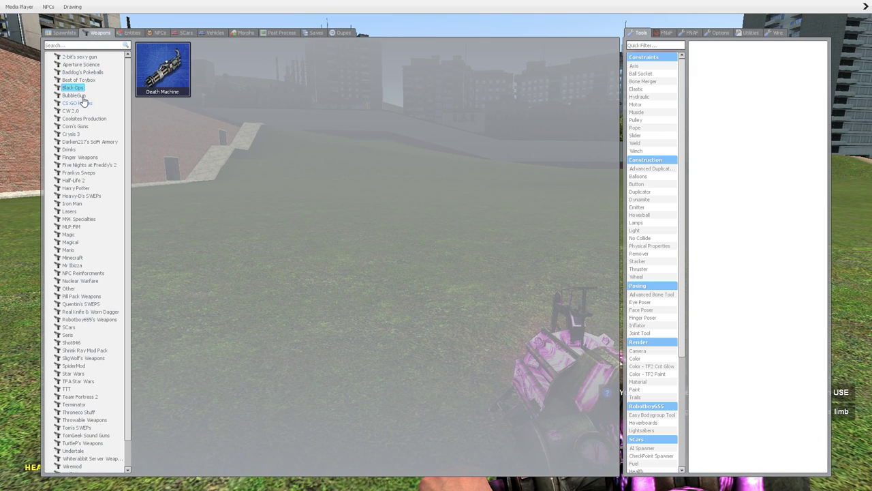
pyautogui.click(76, 102)
pyautogui.click(78, 102)
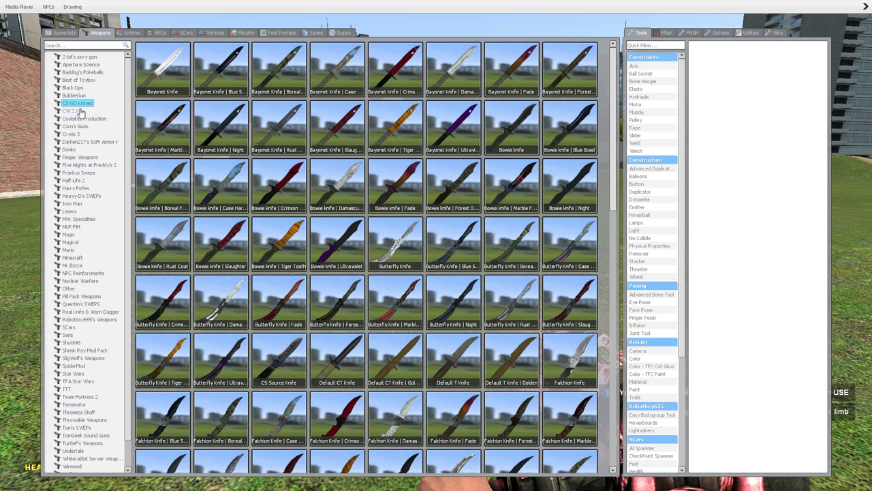
pyautogui.click(71, 111)
pyautogui.click(75, 126)
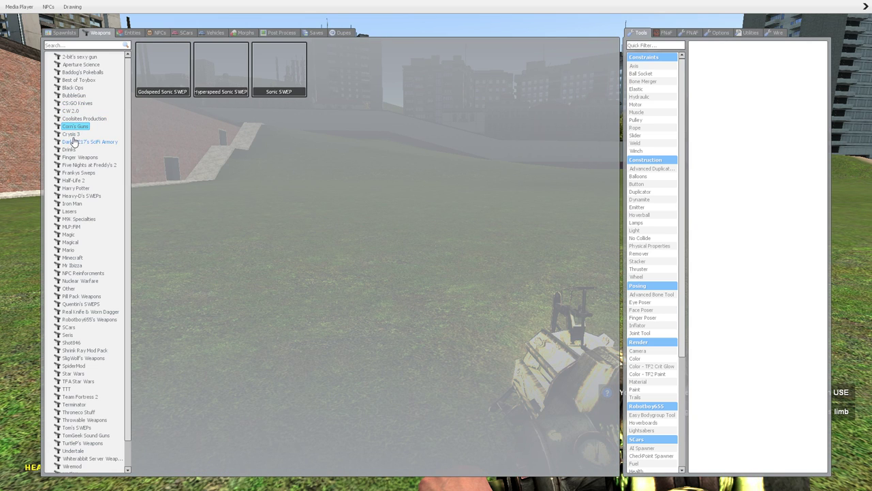
pyautogui.click(70, 134)
pyautogui.click(69, 150)
pyautogui.scroll(-1, 75, 168)
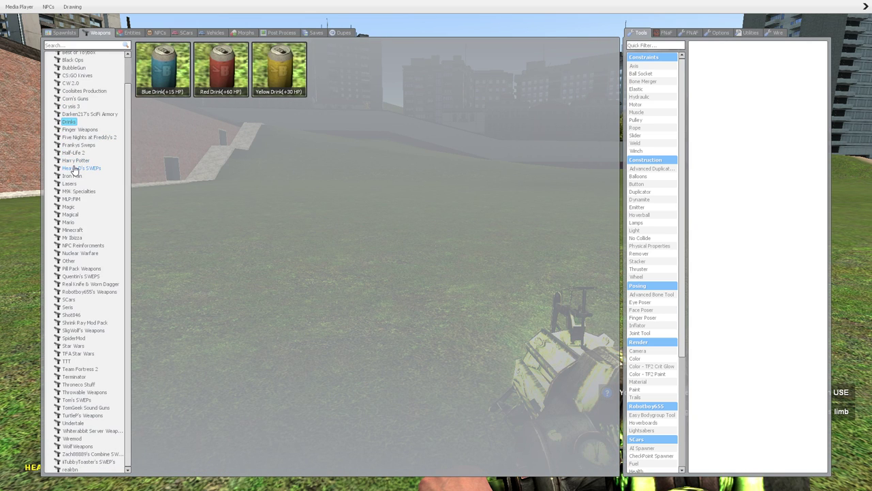
# Browse TTT, Shrink Ray, Seris, Real Knife and Quentin's SWEPs, ending on Other
pyautogui.click(82, 361)
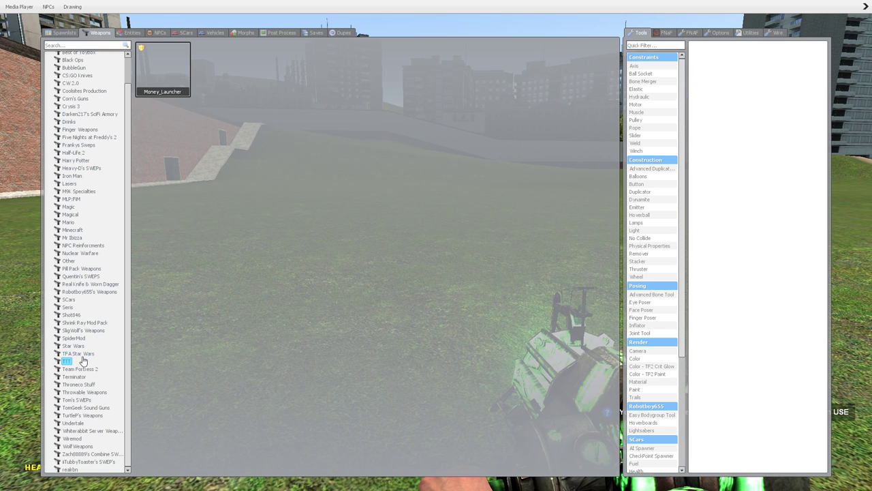
pyautogui.click(73, 338)
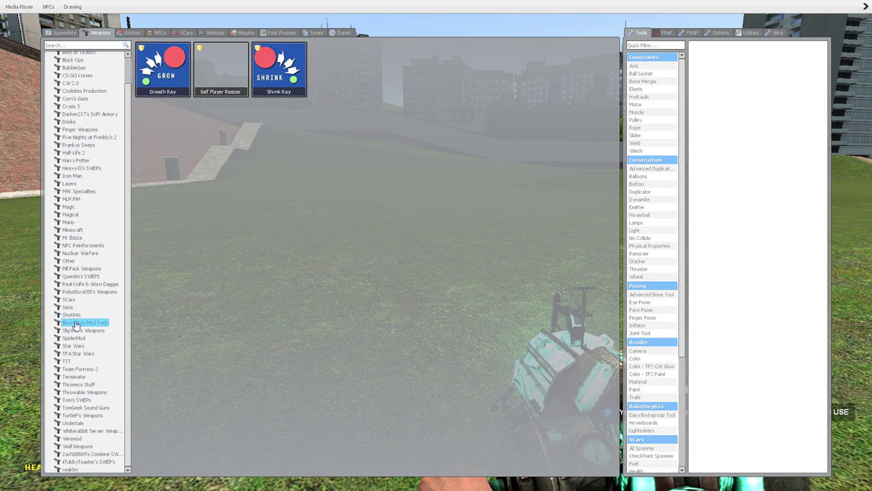
pyautogui.click(68, 308)
pyautogui.click(68, 299)
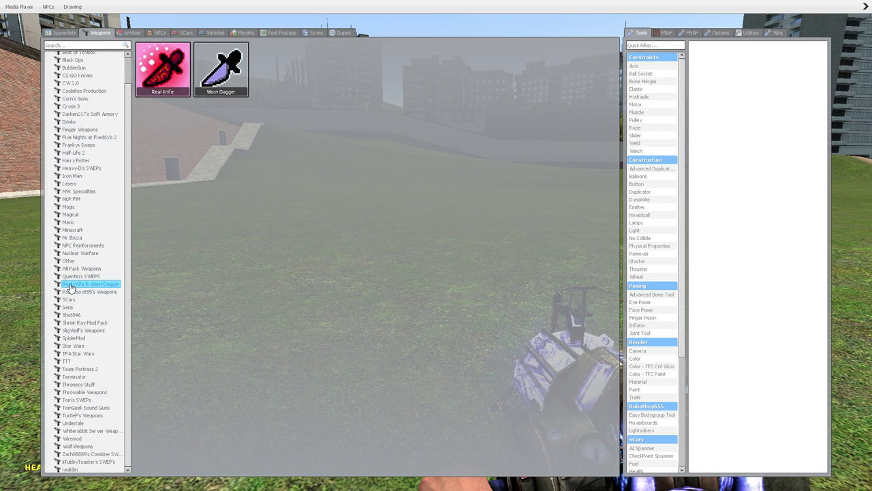
pyautogui.click(77, 276)
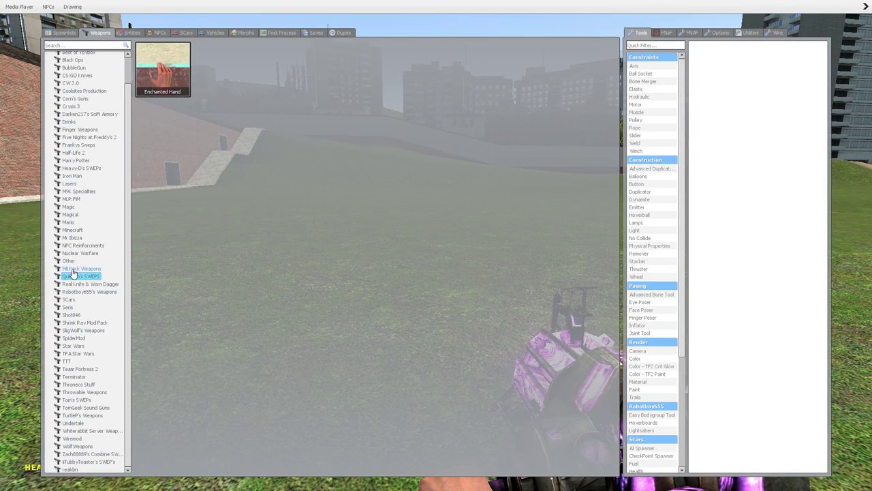
pyautogui.click(71, 269)
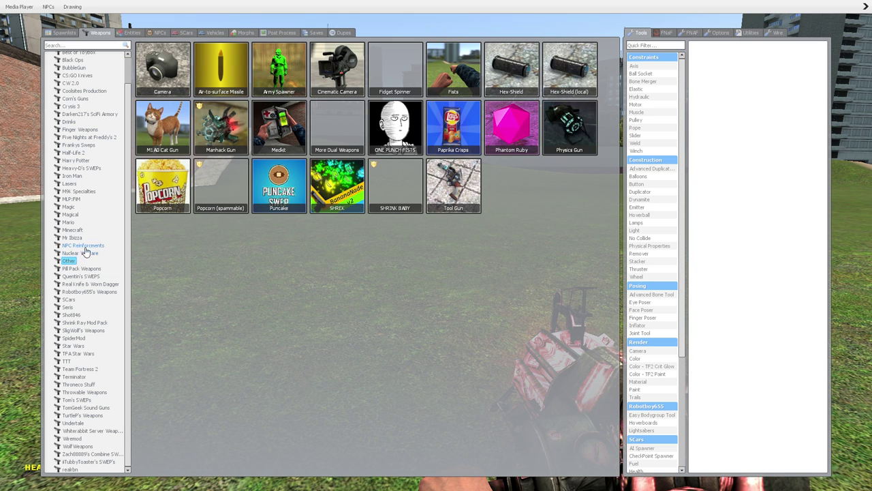
# Equip the SHREX launcher and fire a swarm of Shreks
pyautogui.click(336, 190)
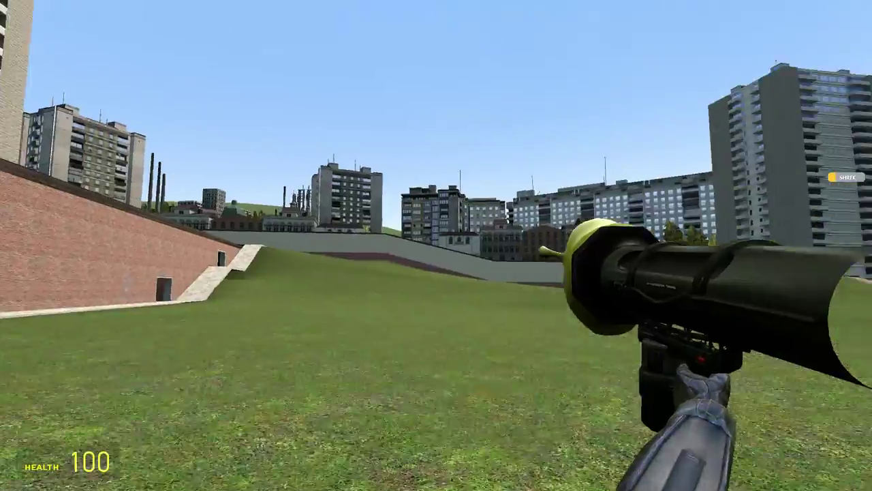
pyautogui.click(436, 245)
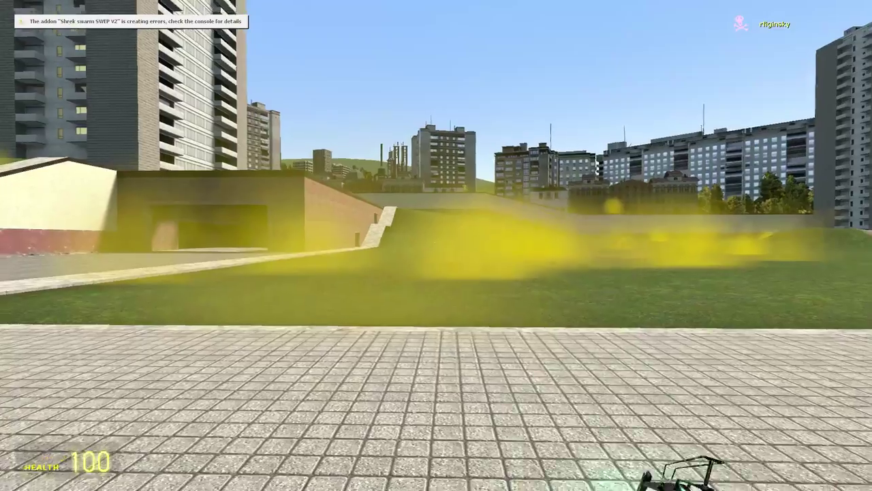
pyautogui.press('q')
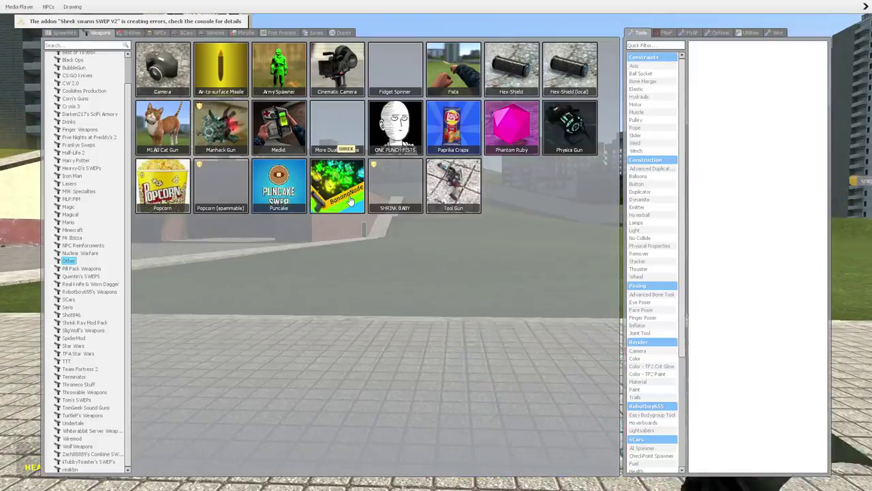
# Re-equip SHREX and launch several giant Shreks across the field
pyautogui.click(351, 199)
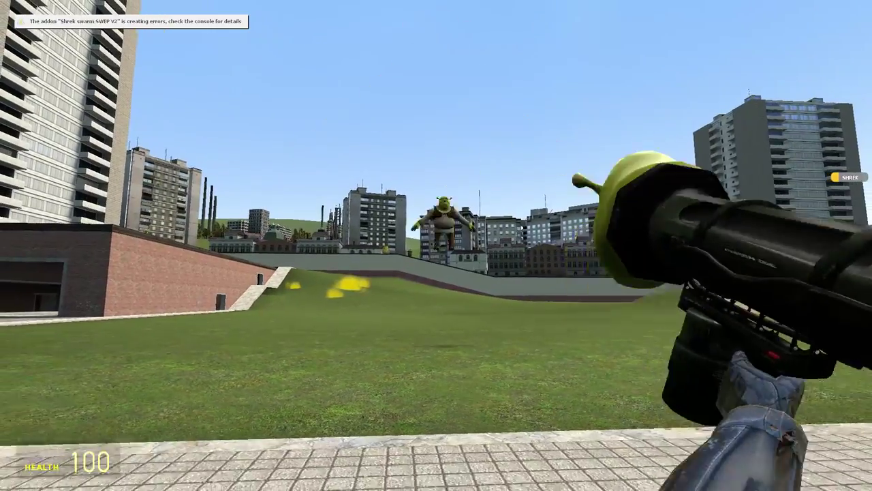
pyautogui.click(436, 245)
pyautogui.click(436, 245)
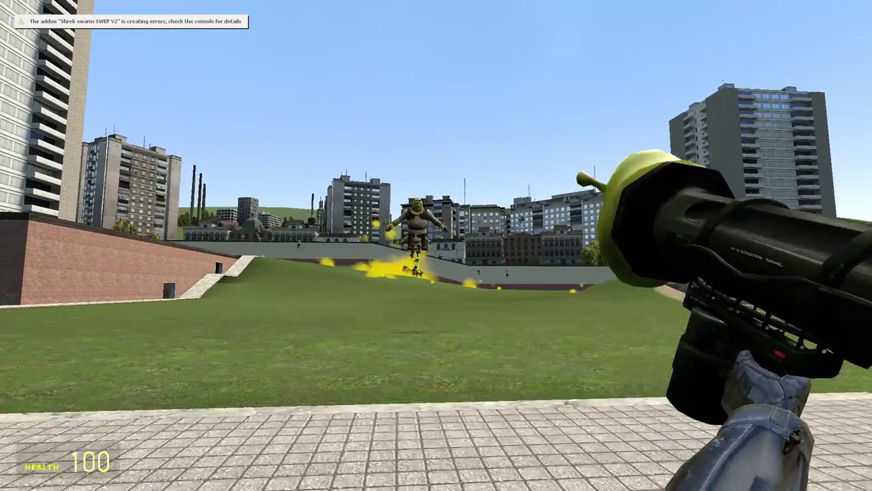
pyautogui.click(436, 246)
pyautogui.click(436, 245)
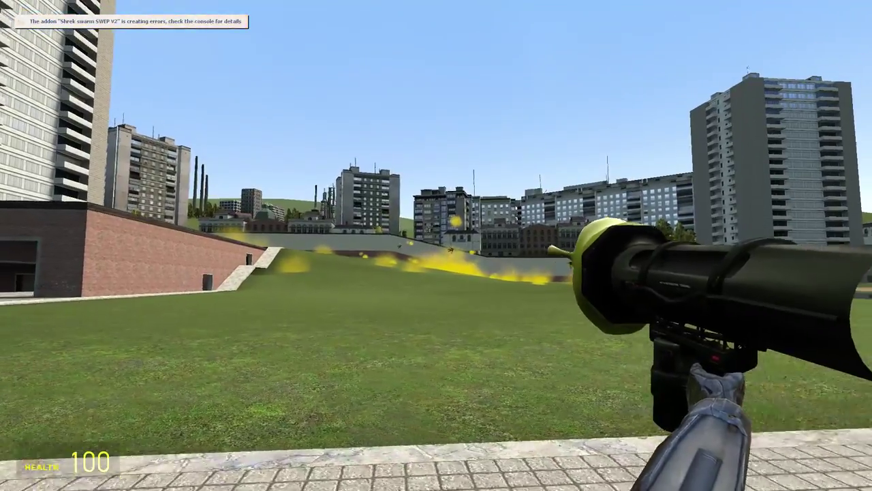
pyautogui.click(436, 245)
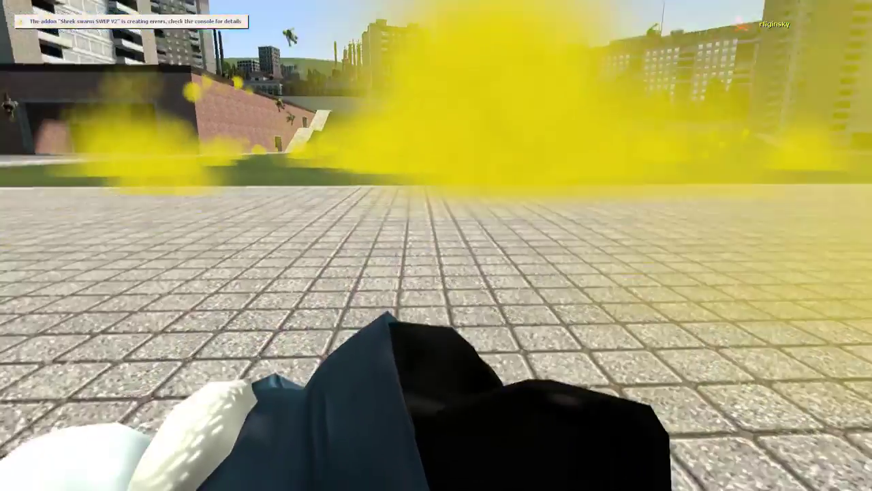
# Respawn after being killed, walk toward the yellow cloud, and bring back the weapon list
pyautogui.click(436, 245)
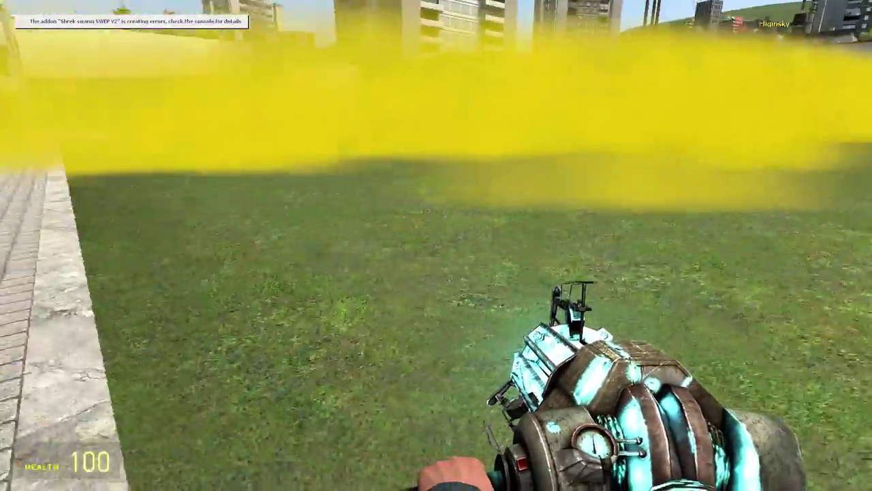
pyautogui.press('w')
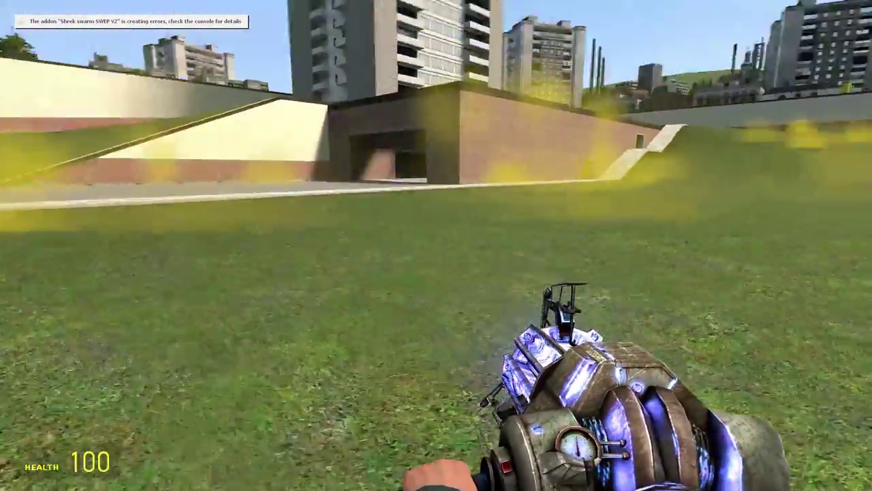
pyautogui.press('Escape')
pyautogui.press('Escape')
pyautogui.press('q')
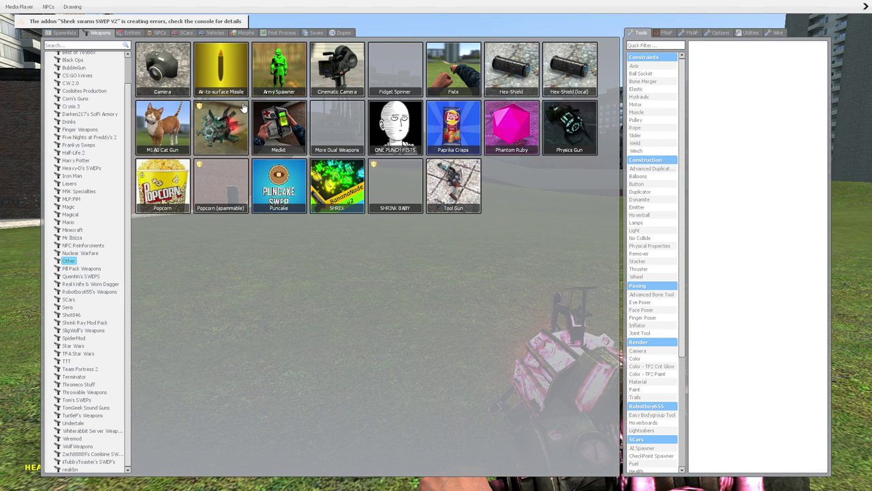
# Browse Pill Pack, Robotboy655, Shot046, SkyWolf, TFA Star Wars, TTT, Terminator and Throwable weapons, ending on TurtleP's
pyautogui.click(79, 268)
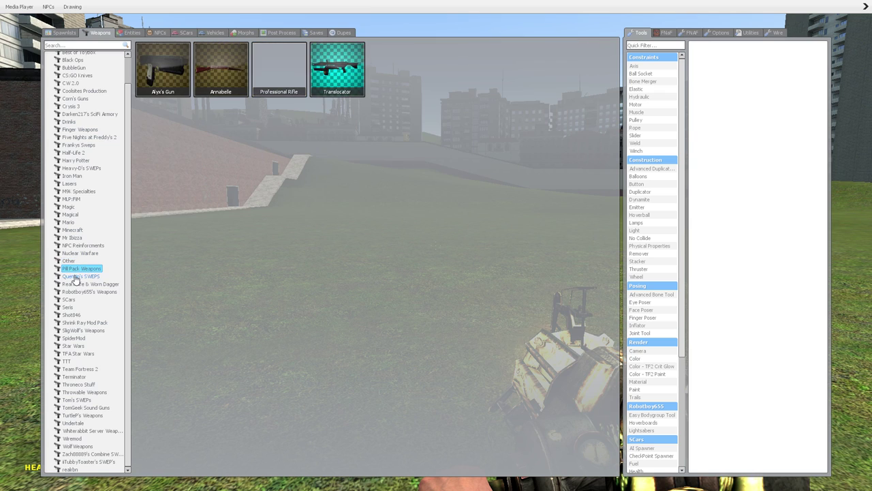
pyautogui.click(73, 293)
pyautogui.click(70, 307)
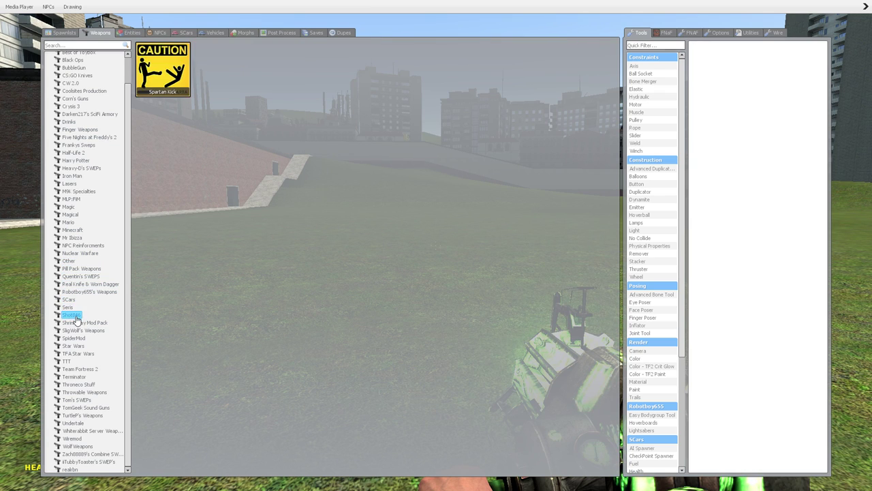
pyautogui.click(76, 322)
pyautogui.click(74, 353)
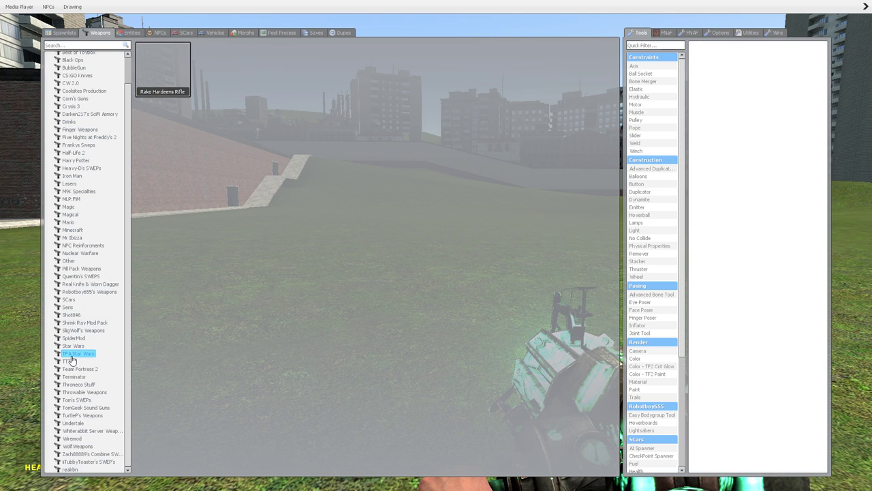
pyautogui.click(74, 369)
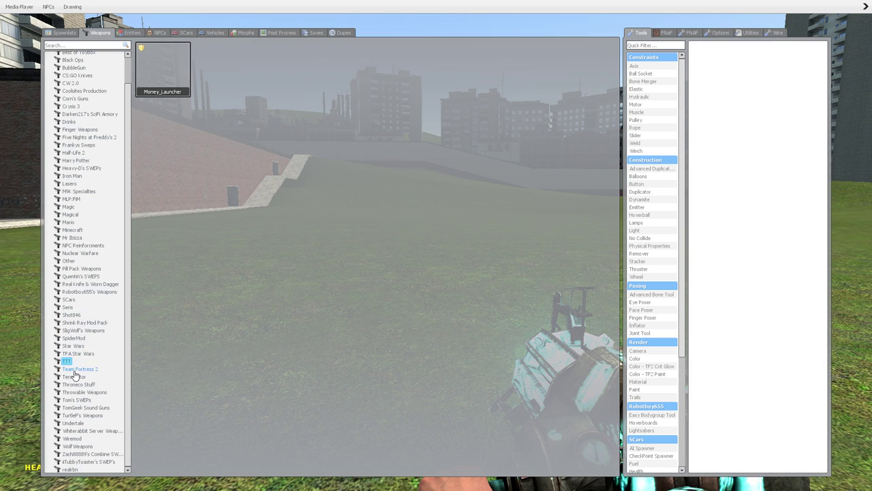
pyautogui.click(75, 384)
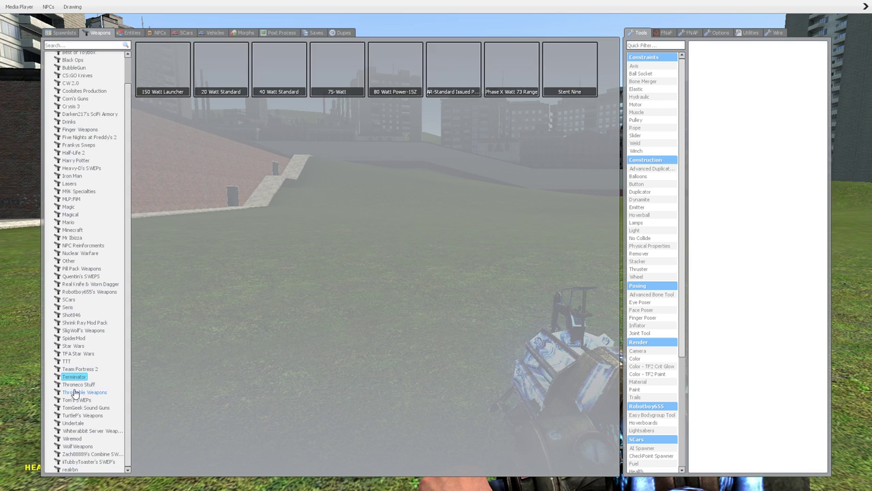
pyautogui.click(76, 392)
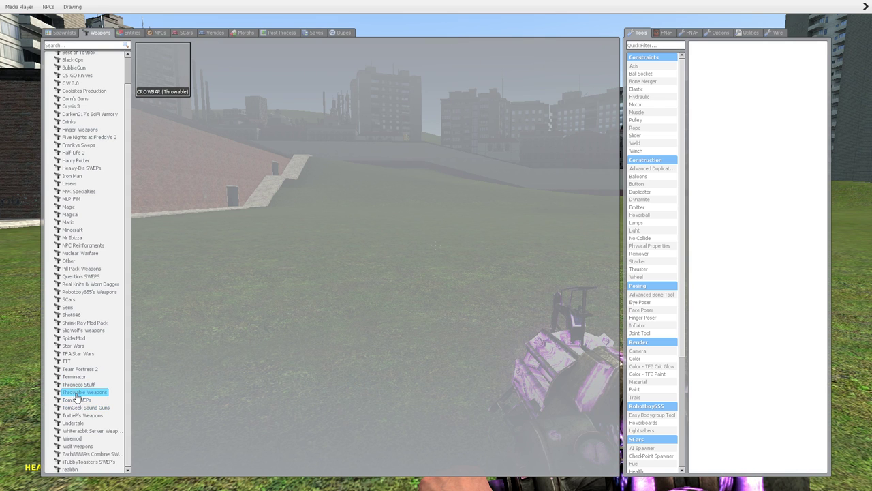
pyautogui.click(80, 415)
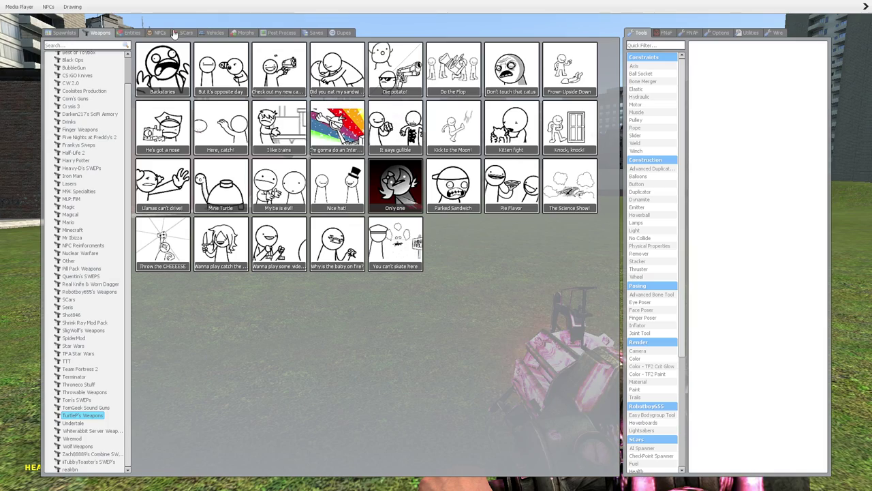
# In NPCs, browse Combine, Five Nights at Freddy's and Bendy categories, ending on Animals
pyautogui.click(160, 32)
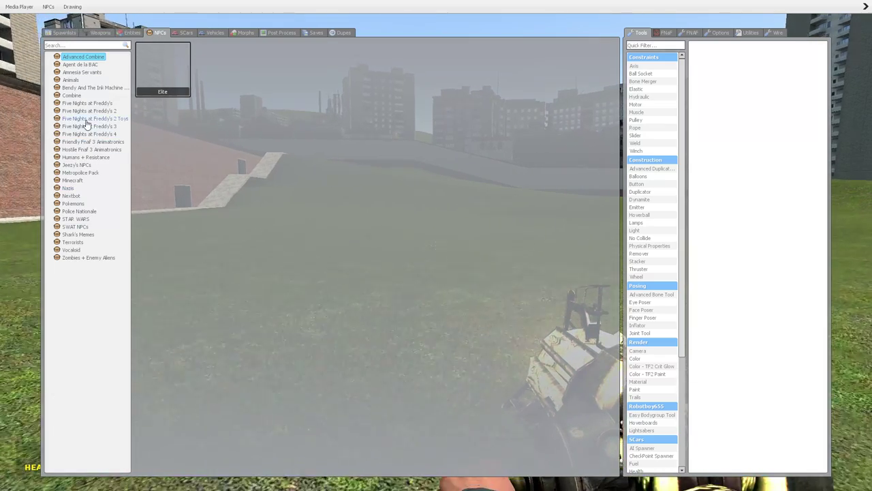
pyautogui.click(86, 119)
pyautogui.click(83, 103)
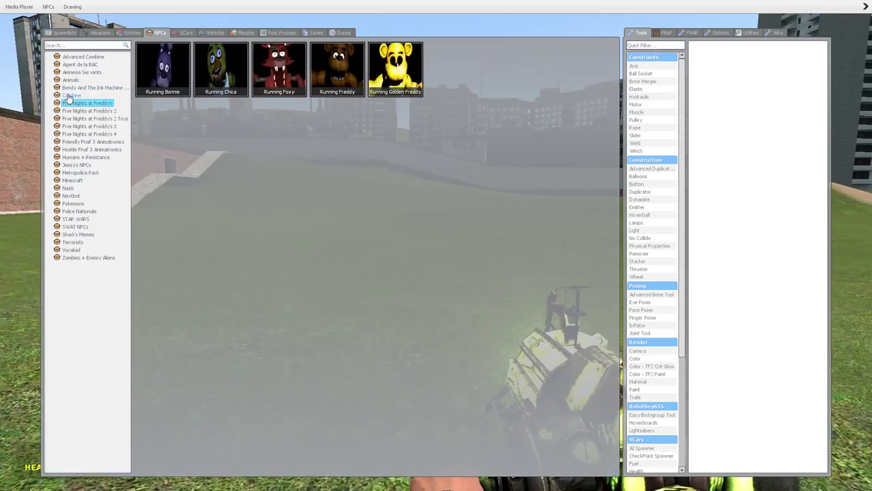
pyautogui.click(71, 95)
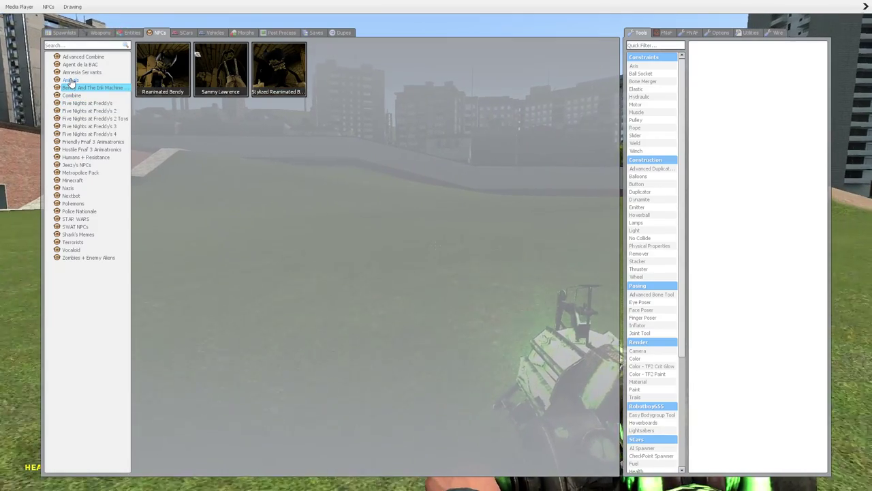
pyautogui.click(71, 80)
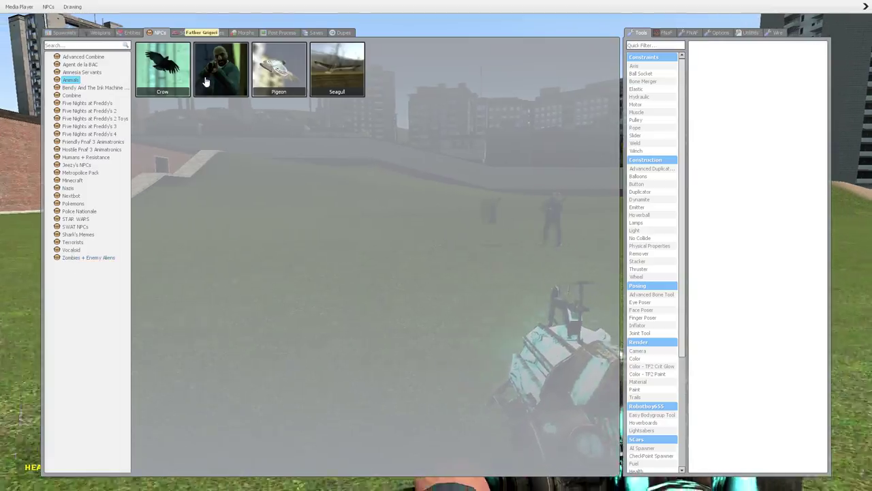
# Switch to the RPG, fire a rocket between the two Father Grigori NPCs, and approach them
pyautogui.press('q')
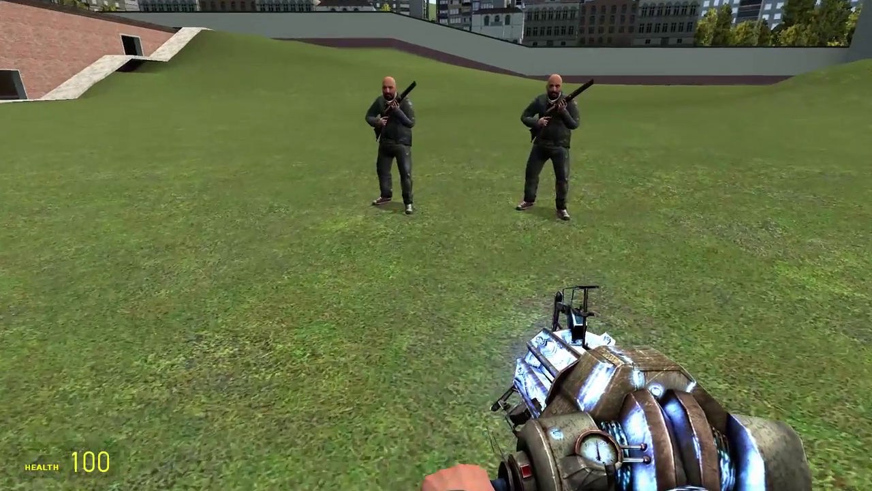
pyautogui.press('s')
pyautogui.scroll(-1, 436, 245)
pyautogui.scroll(-2, 436, 245)
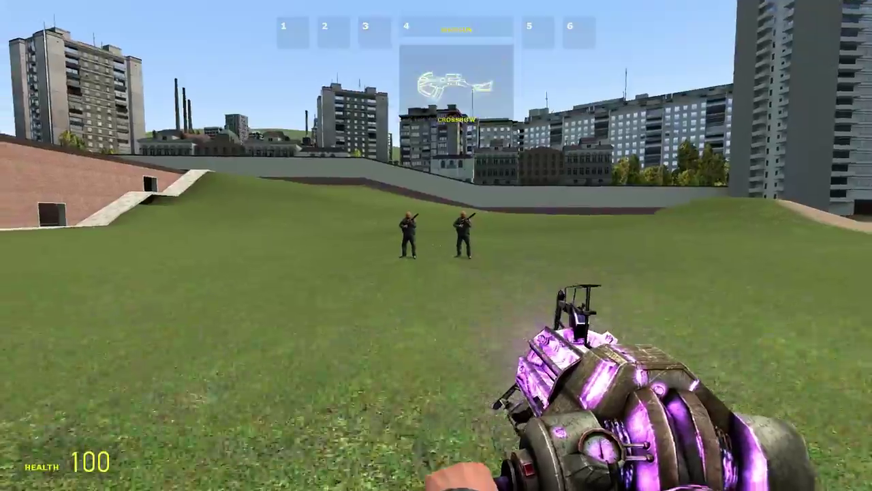
pyautogui.scroll(-1, 436, 246)
pyautogui.scroll(-1, 436, 245)
pyautogui.click(436, 245)
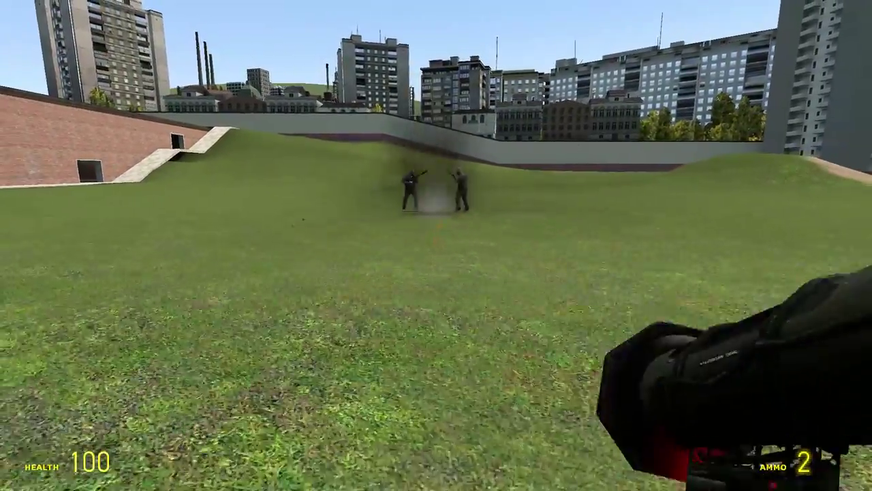
pyautogui.press('w')
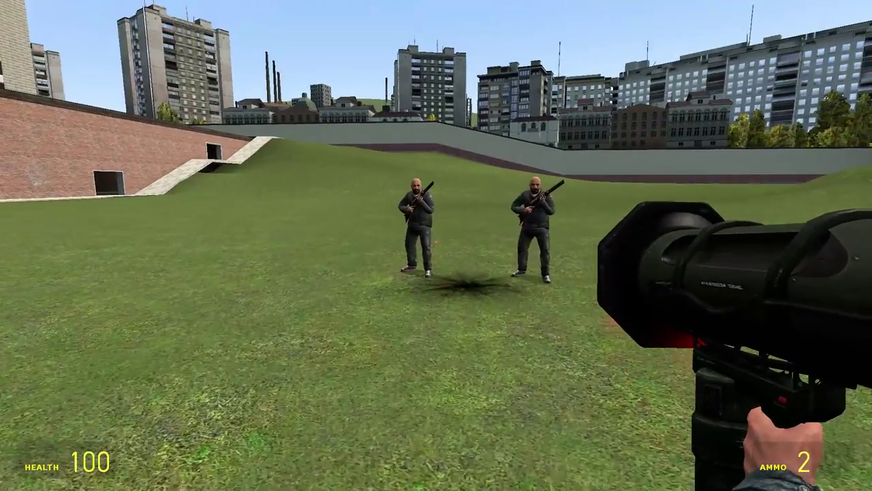
# Take the Fireball weapon from the Magical category, after browsing Crysis 3 and SciFi Armory
pyautogui.press('q')
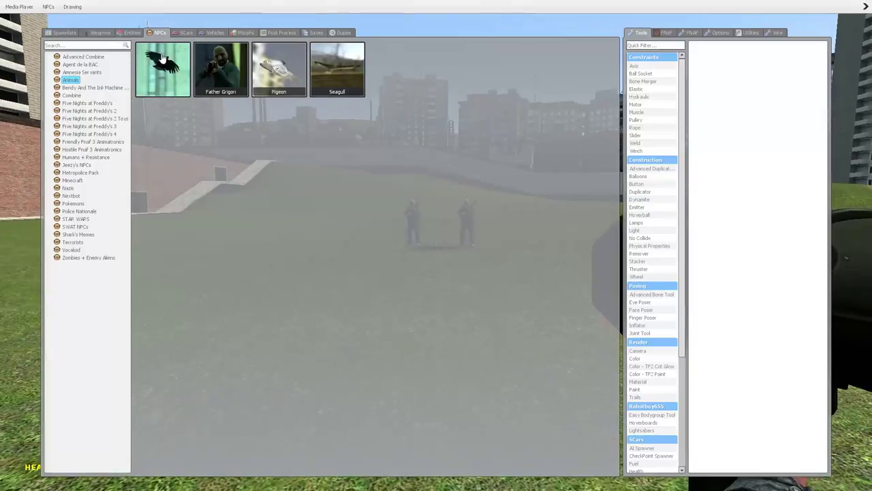
pyautogui.click(95, 32)
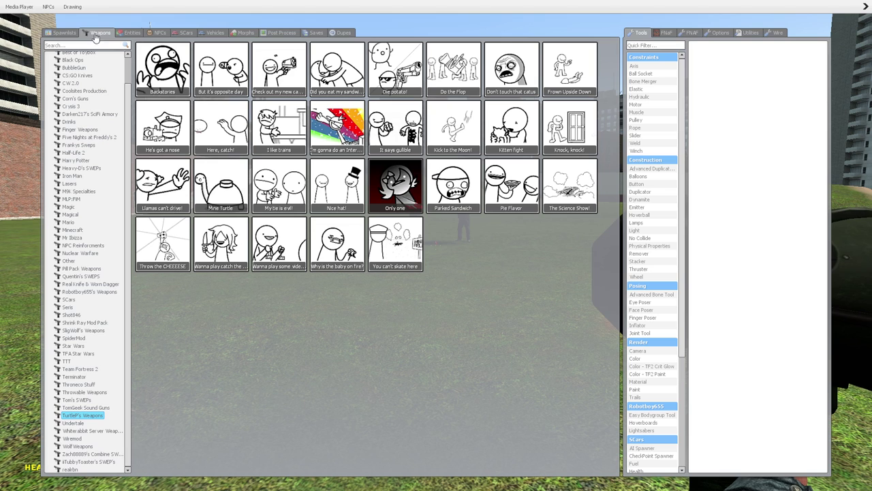
pyautogui.click(82, 106)
pyautogui.click(90, 114)
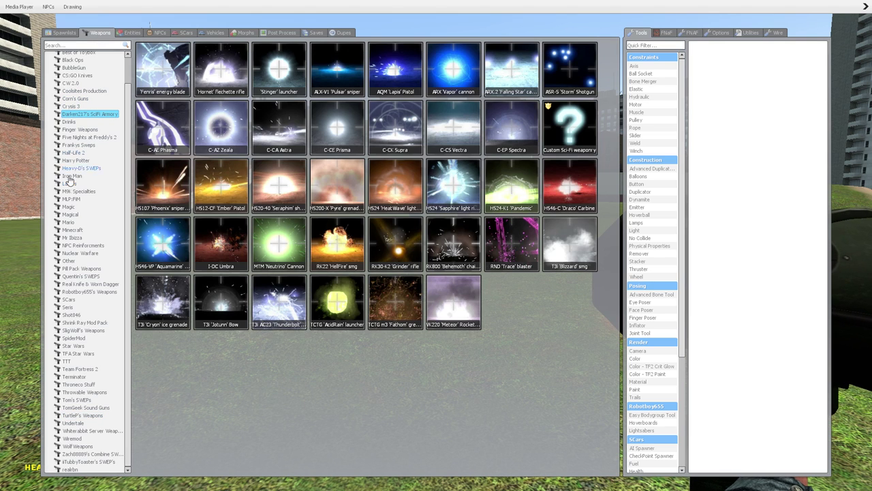
pyautogui.click(70, 214)
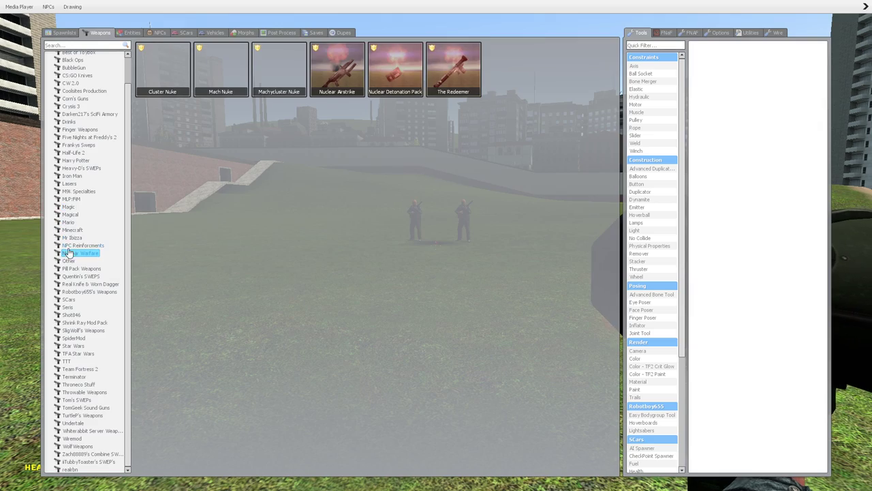
pyautogui.click(162, 69)
# Launch two fireballs at the Father Grigori NPCs and back away
pyautogui.press('q')
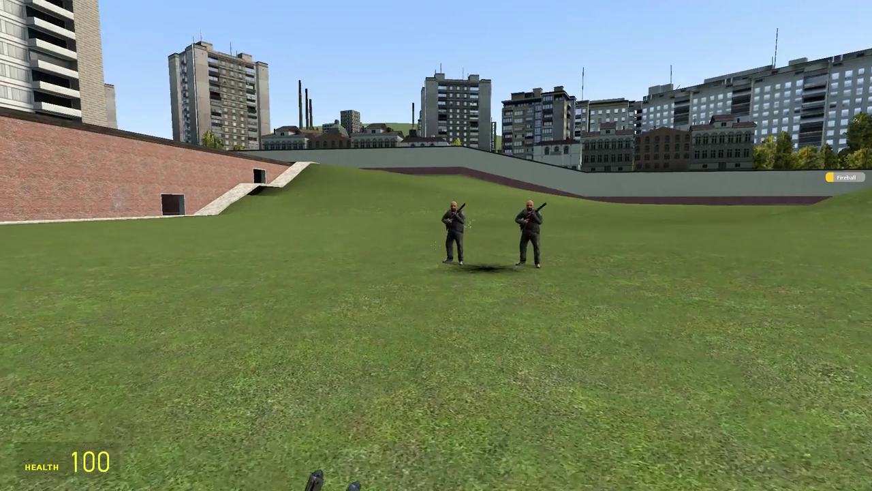
pyautogui.click(436, 246)
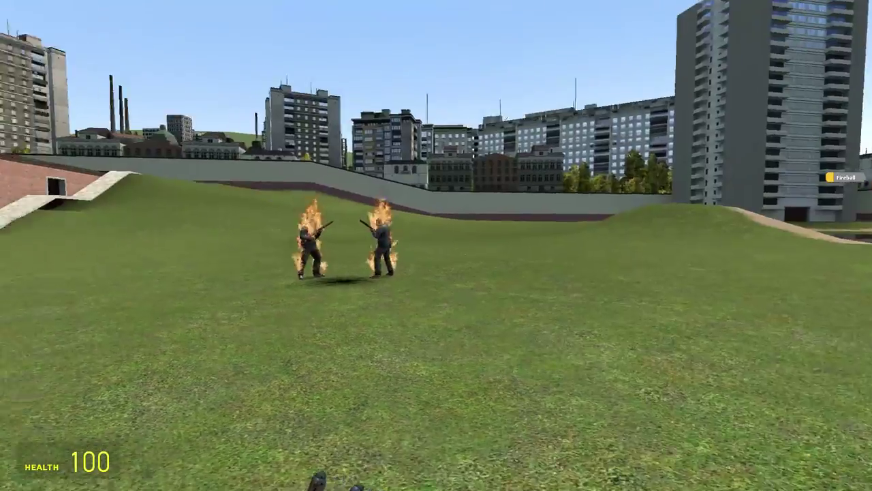
pyautogui.click(436, 245)
pyautogui.press('s')
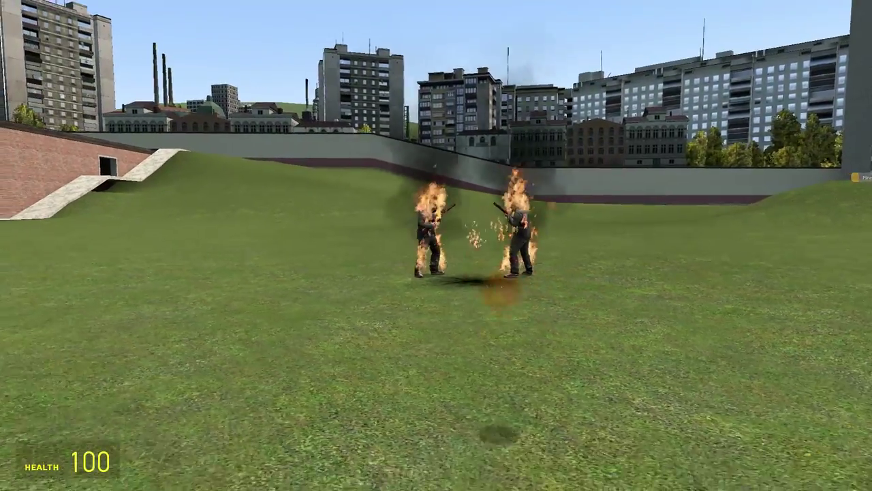
# Equip Fire Magic and cast it at the burning NPCs
pyautogui.press('q')
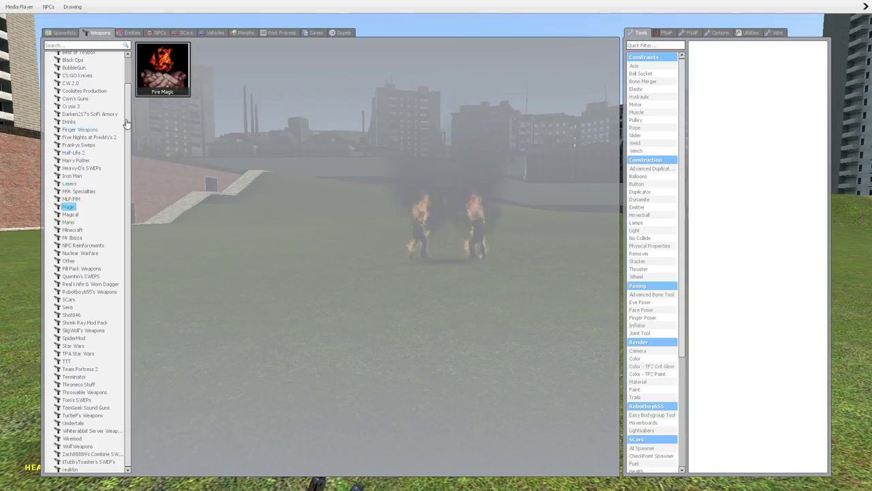
pyautogui.click(157, 88)
pyautogui.press('q')
pyautogui.click(437, 245)
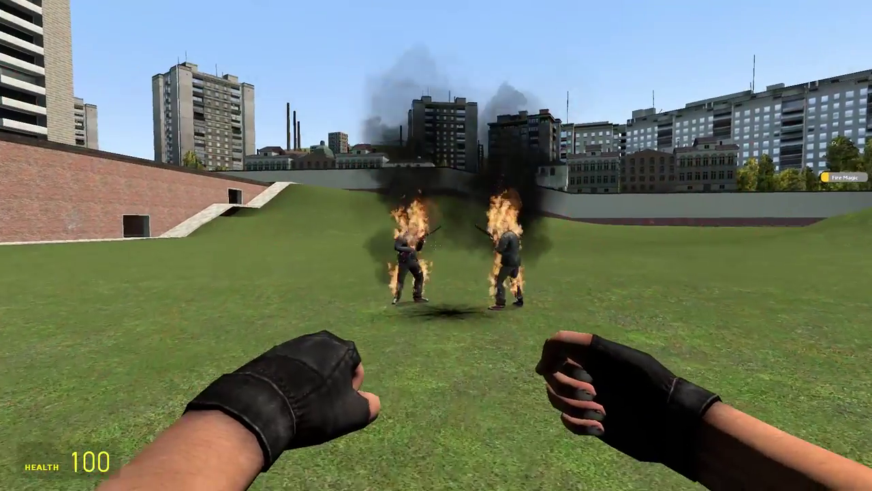
# Dodge the burning Father Grigori NPCs, hurl another fireball, and reopen the spawn menu
pyautogui.press('w')
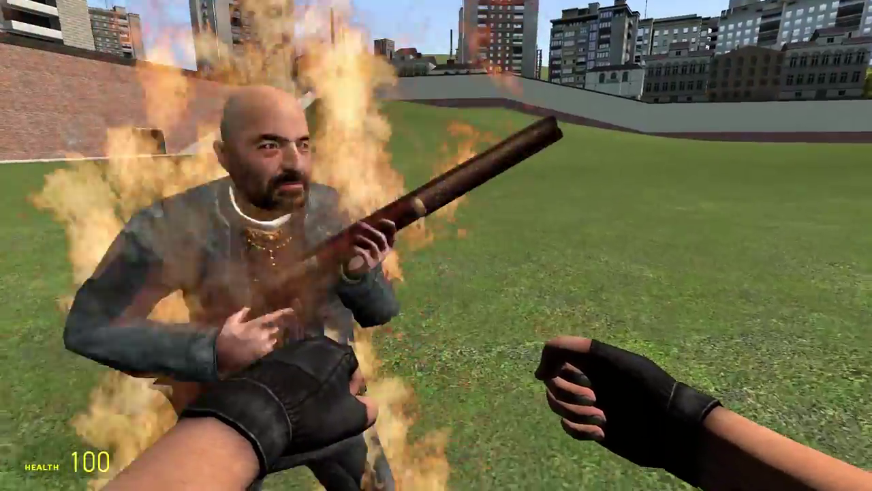
pyautogui.press('s')
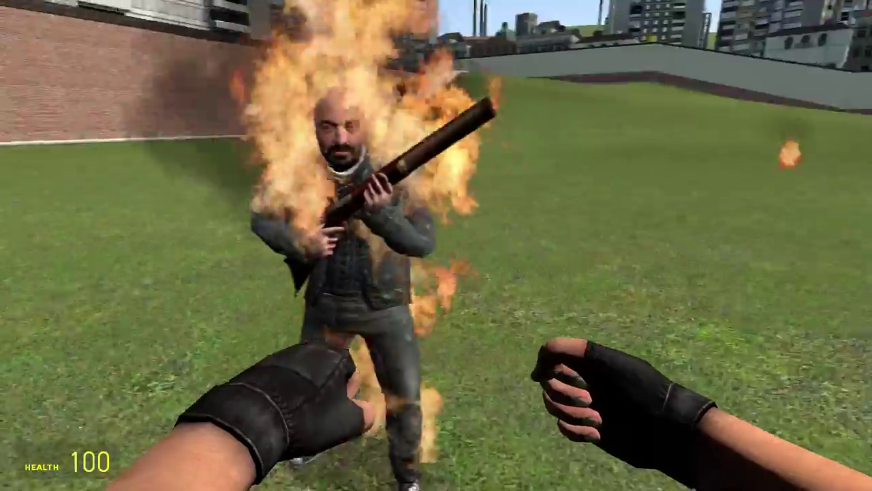
pyautogui.press('s')
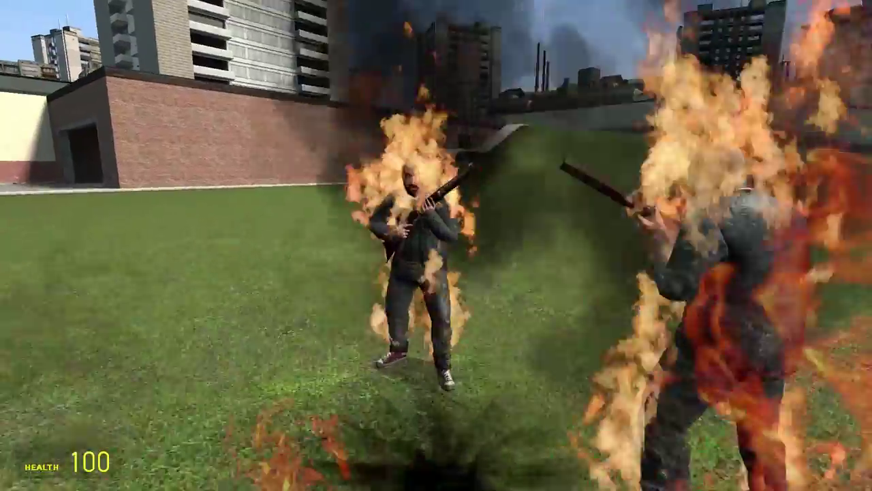
pyautogui.press('s')
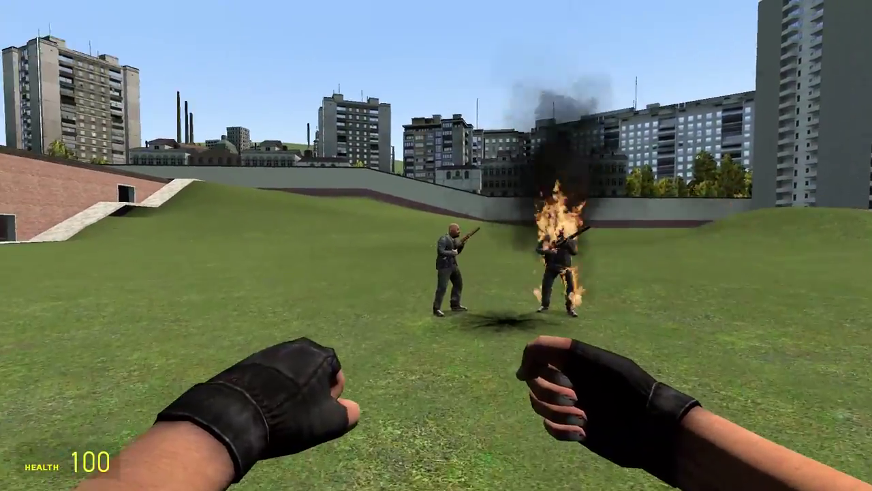
pyautogui.click(436, 246)
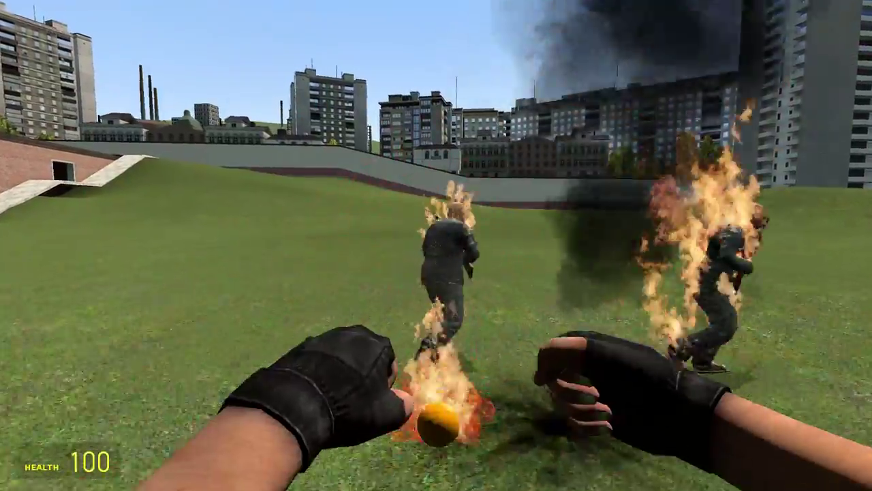
pyautogui.press('a')
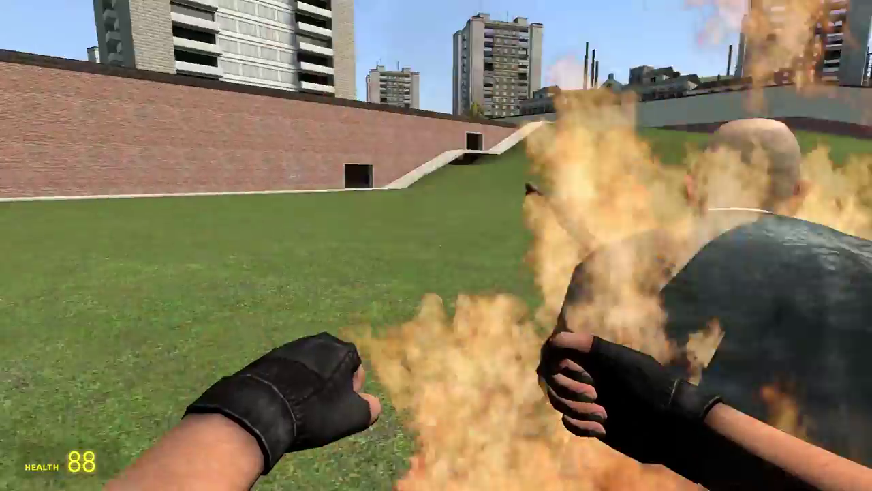
pyautogui.press('w')
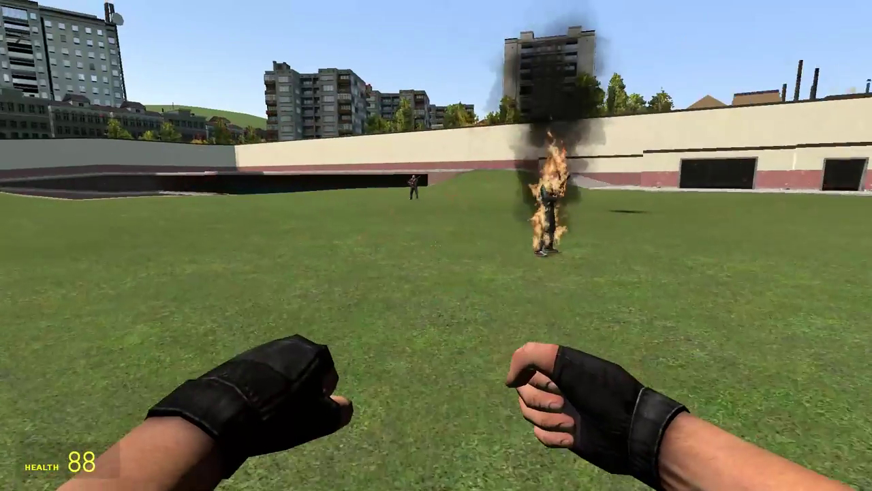
pyautogui.press('q')
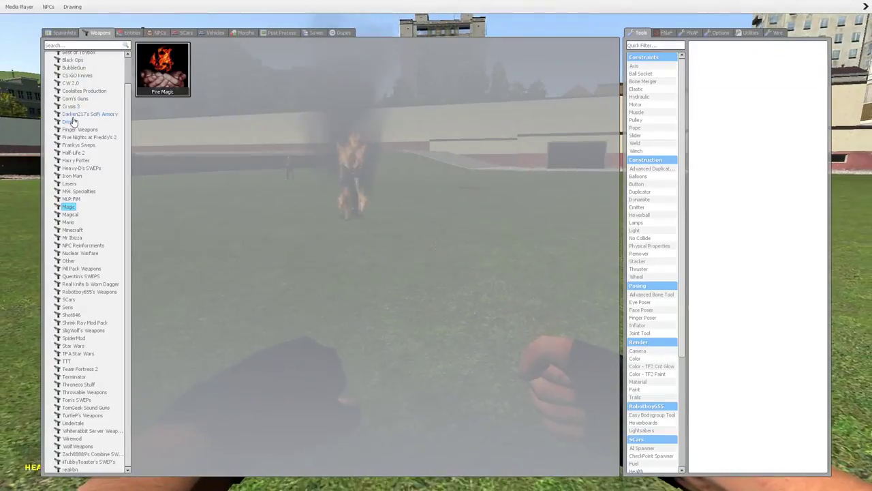
# Equip 2-bit's sexy gun, shoot the last Father Grigori dead, and reopen the catalogue
pyautogui.click(163, 70)
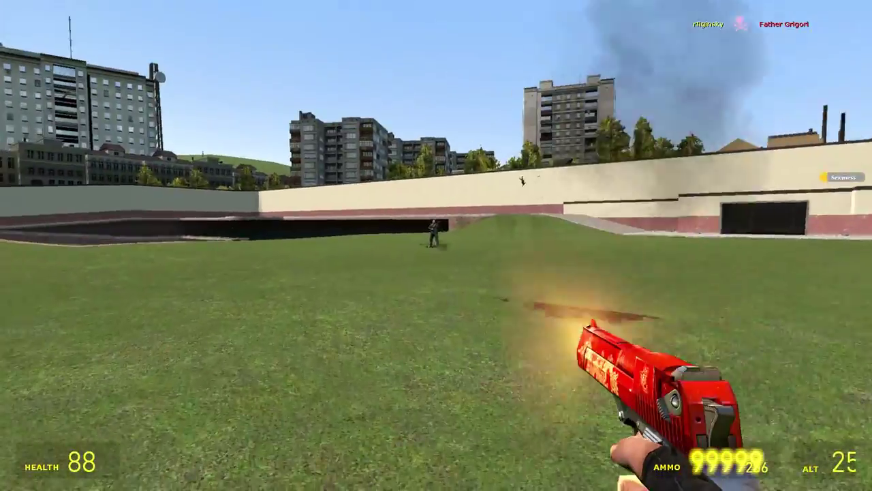
pyautogui.click(436, 245)
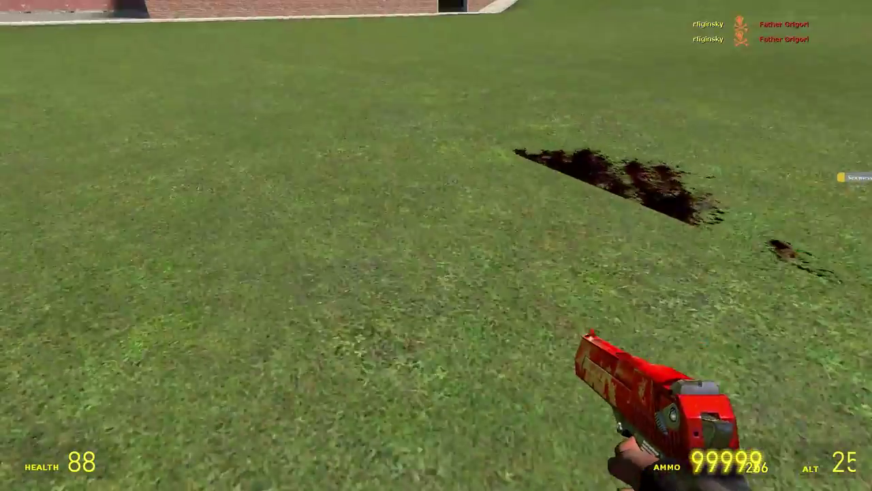
pyautogui.press('q')
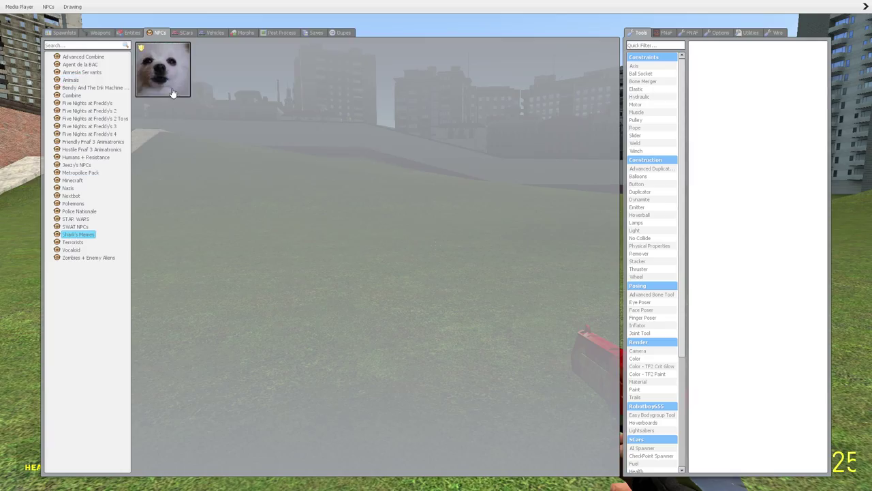
# Close the catalogue to watch the Gabe The Dog NPCs, then reopen it
pyautogui.press('q')
pyautogui.press('q')
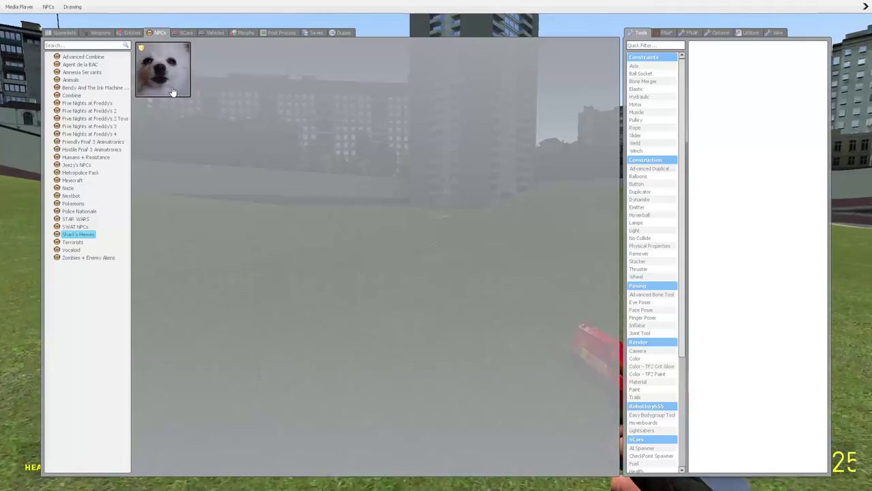
pyautogui.press('q')
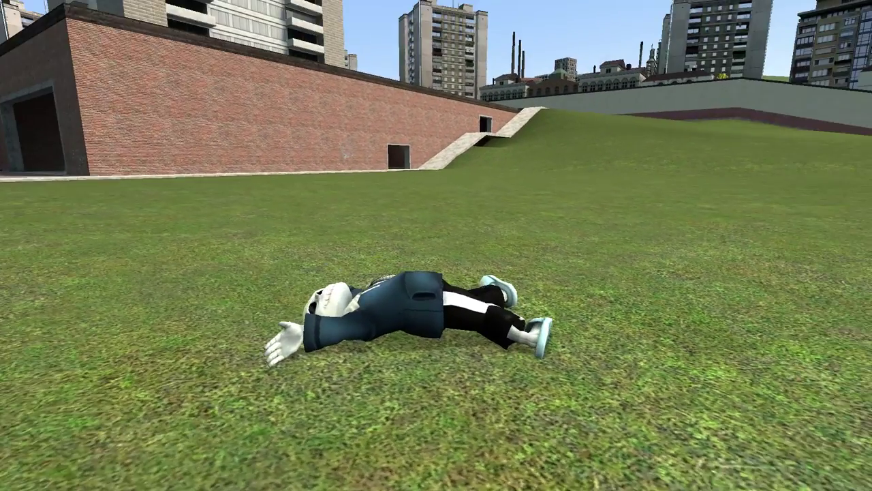
# Respawn and walk across the gm_construct field toward the brick building
pyautogui.click(436, 245)
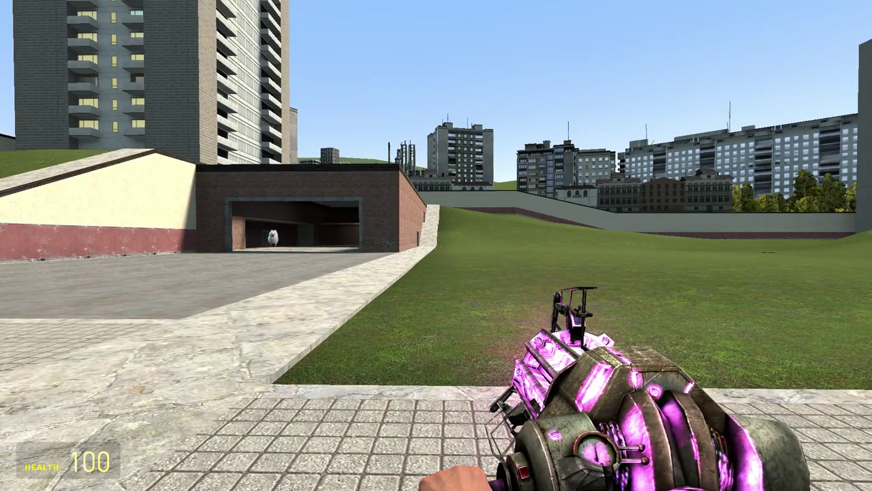
pyautogui.press('w')
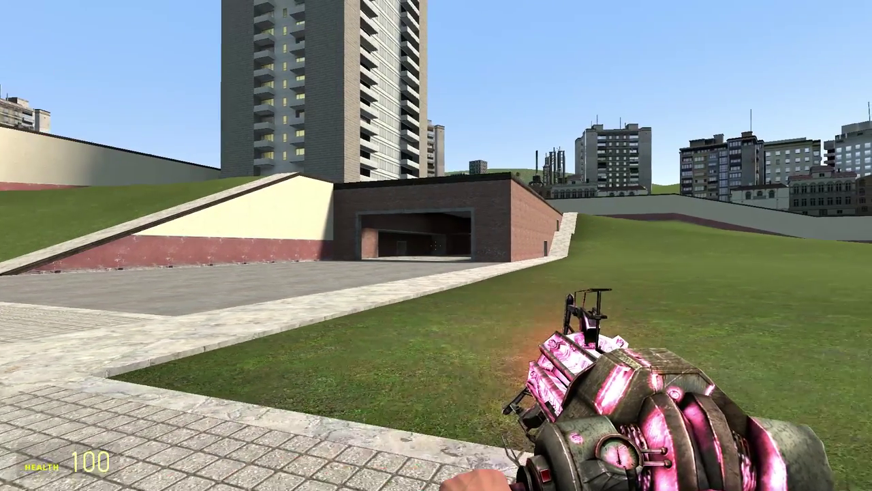
pyautogui.press('w')
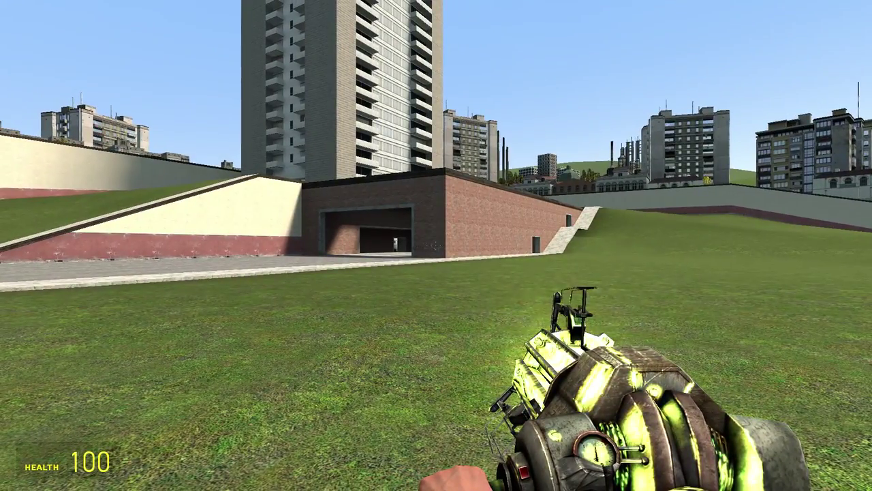
pyautogui.press('w')
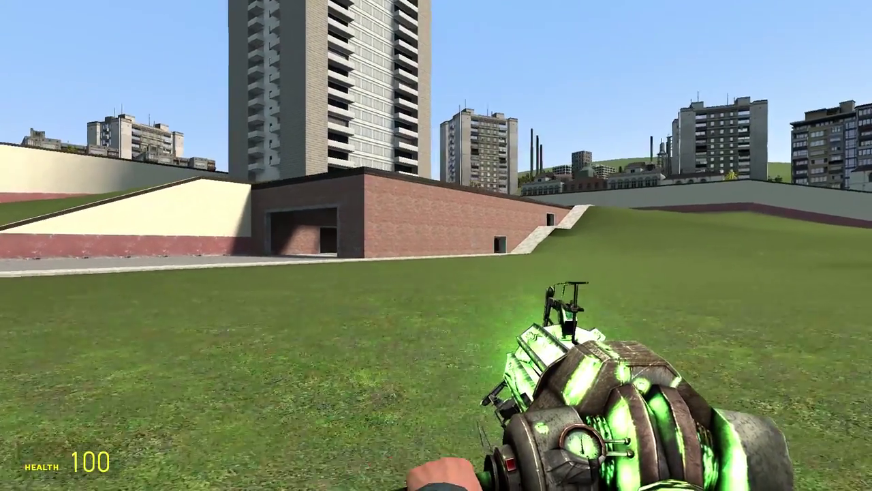
pyautogui.press('w')
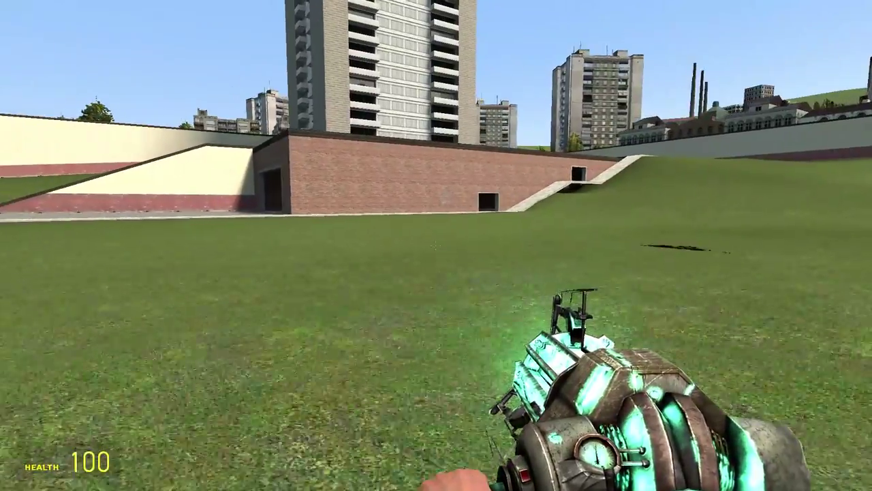
pyautogui.press('w')
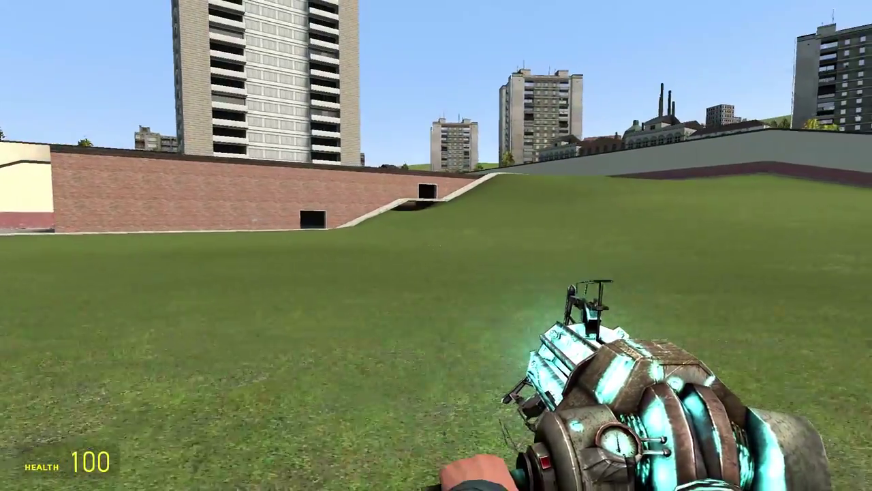
pyautogui.press('w')
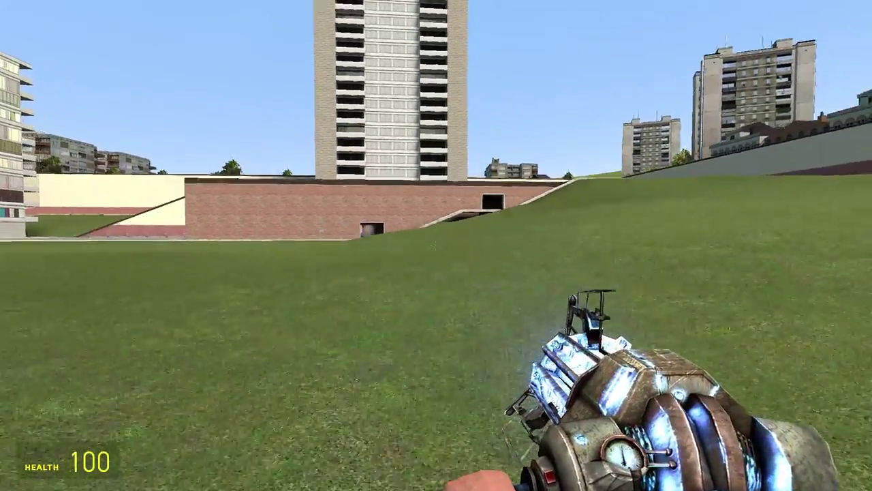
pyautogui.press('w')
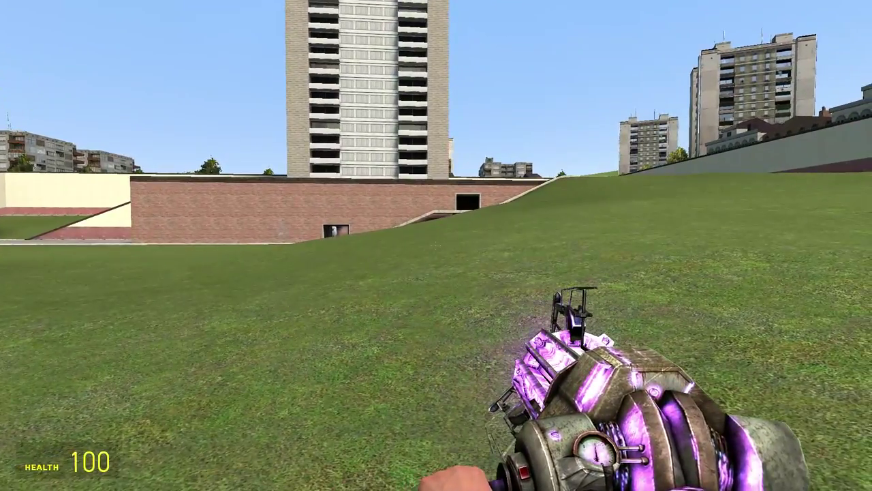
pyautogui.press('a')
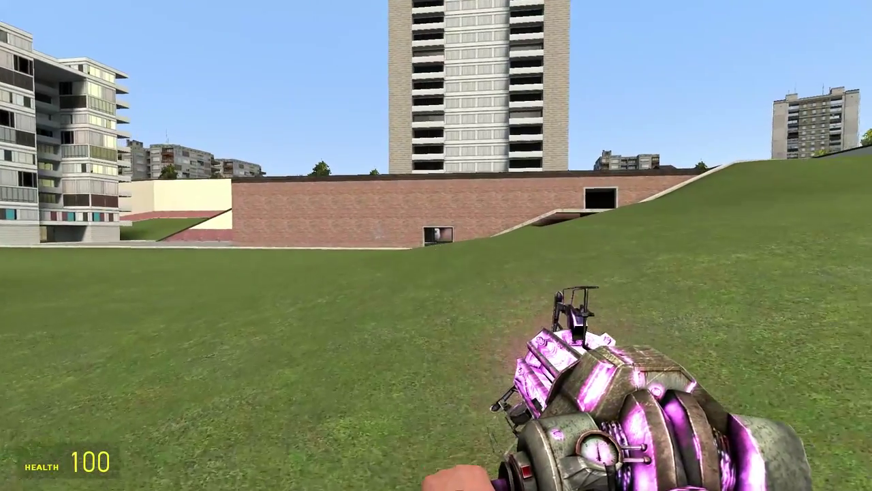
pyautogui.press('space')
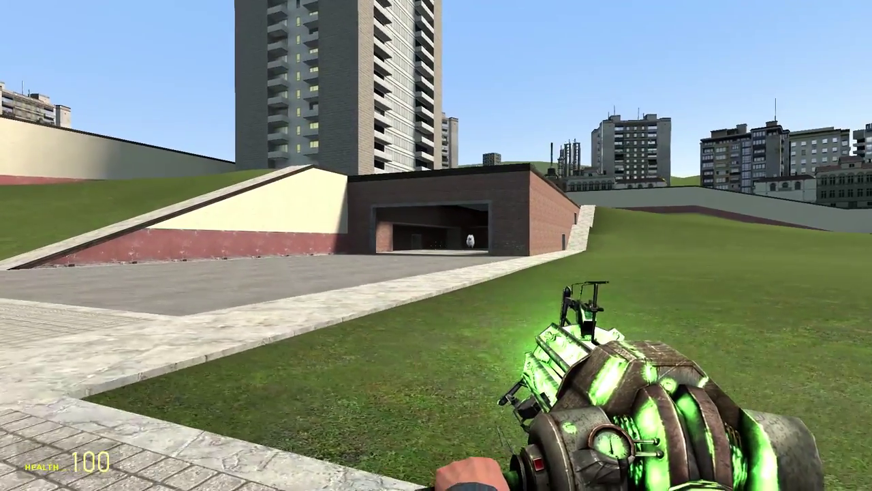
# Move around the building's overhang, undo the last NPC, and open the SWAT NPC list
pyautogui.press('s')
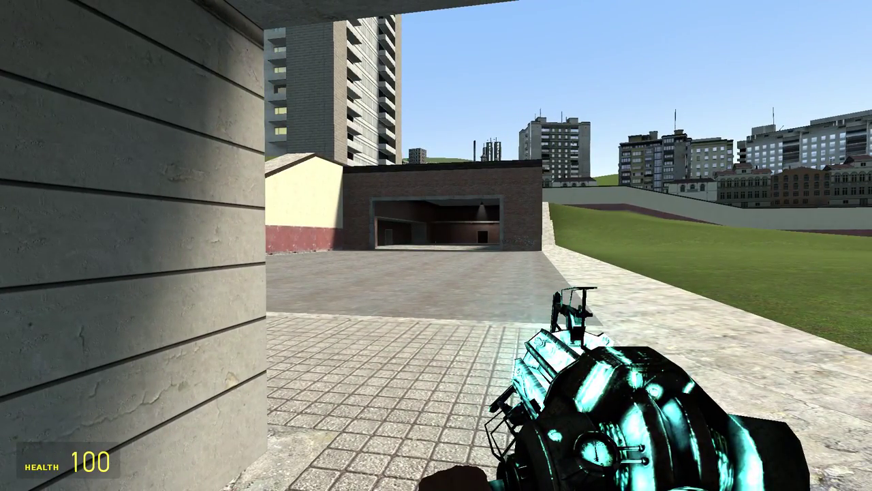
pyautogui.press('w')
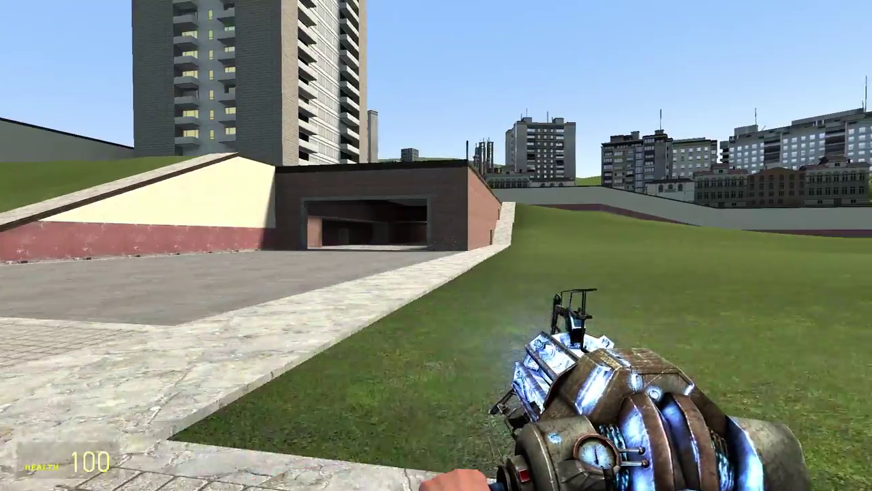
pyautogui.press('d')
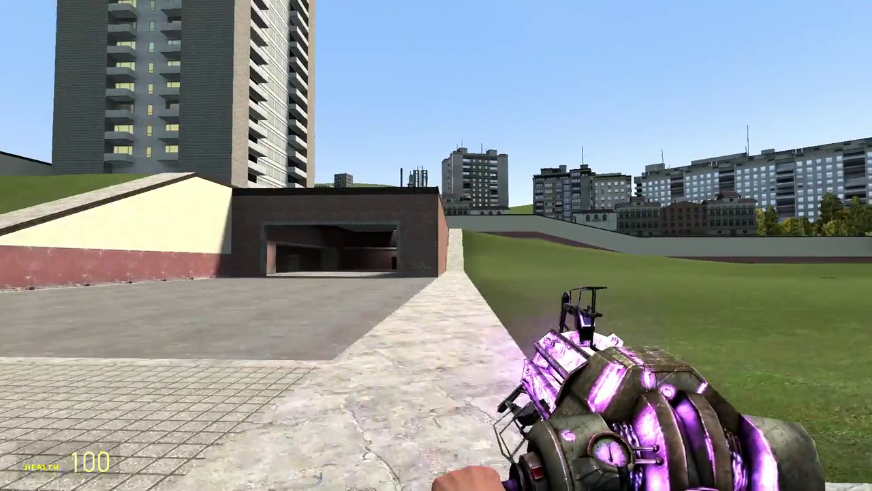
pyautogui.press('a')
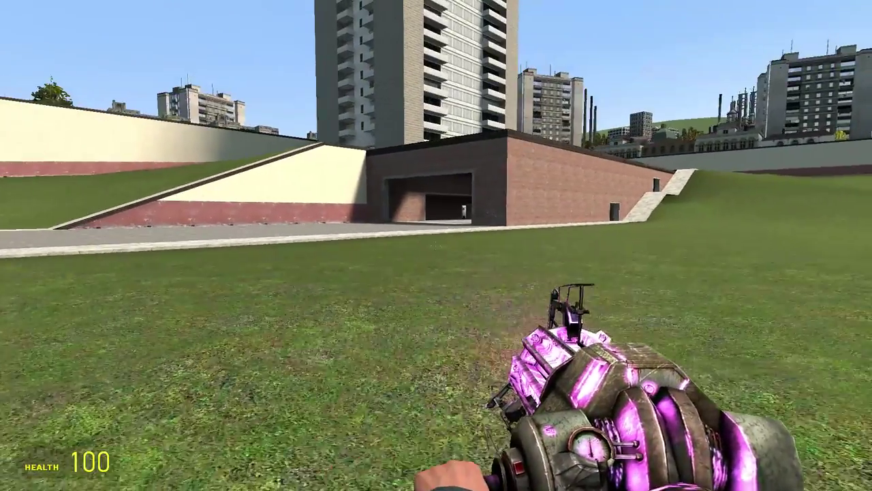
pyautogui.press('d')
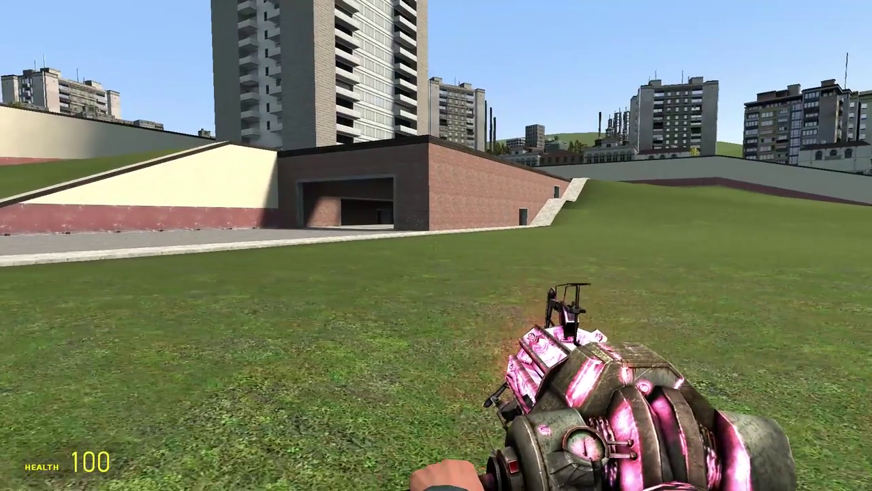
pyautogui.press('w')
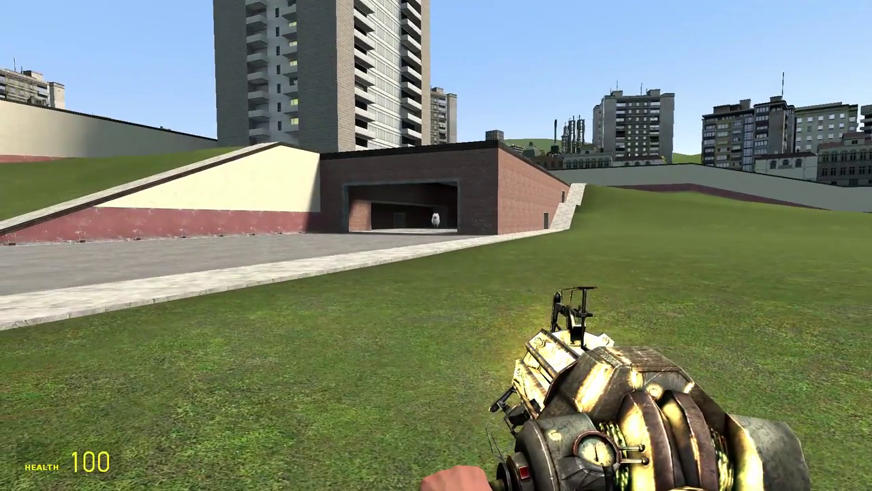
pyautogui.press('a')
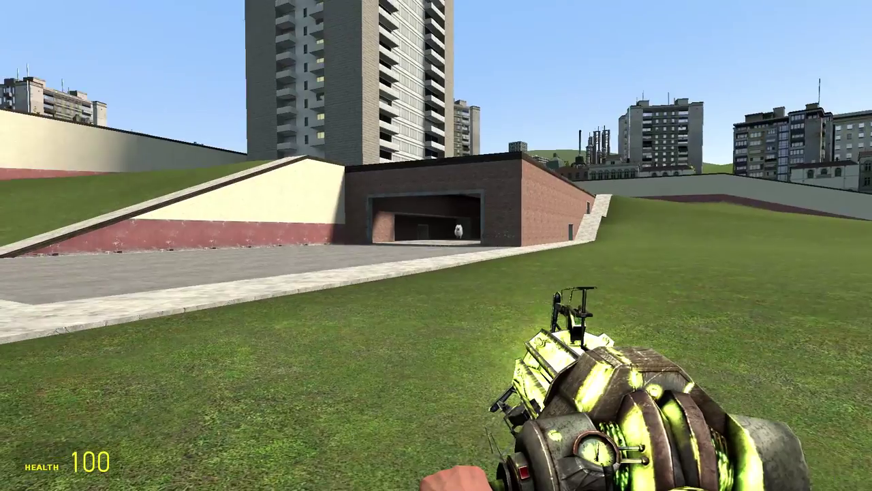
pyautogui.press('w')
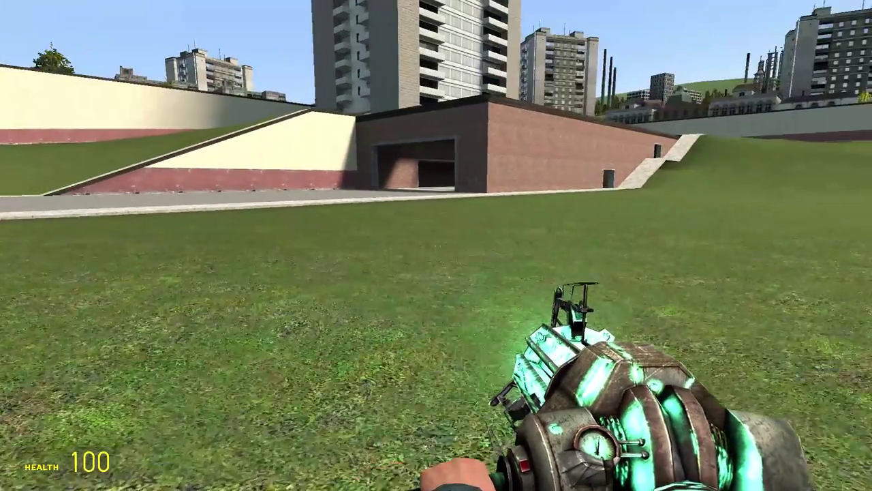
pyautogui.press('z')
pyautogui.press('z')
pyautogui.press('z')
pyautogui.press('q')
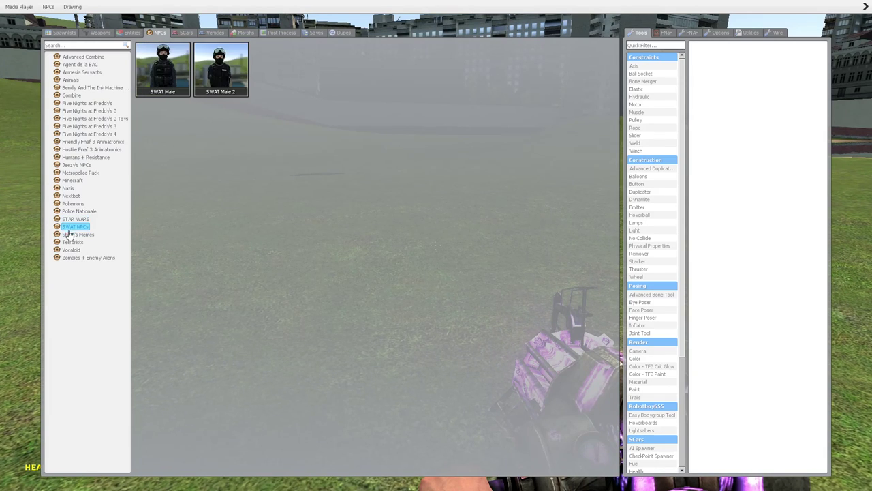
# Switch to the Nextbot category and spawn a first trump head in the field
pyautogui.click(75, 257)
pyautogui.click(73, 242)
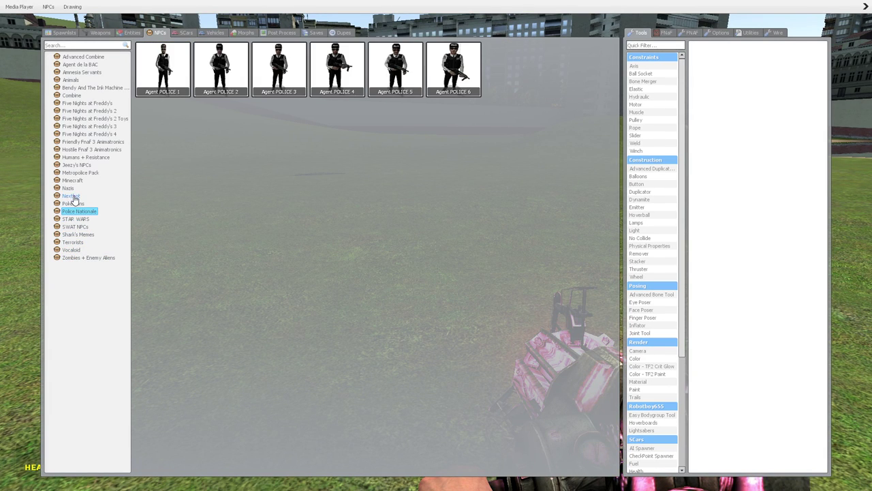
pyautogui.press('q')
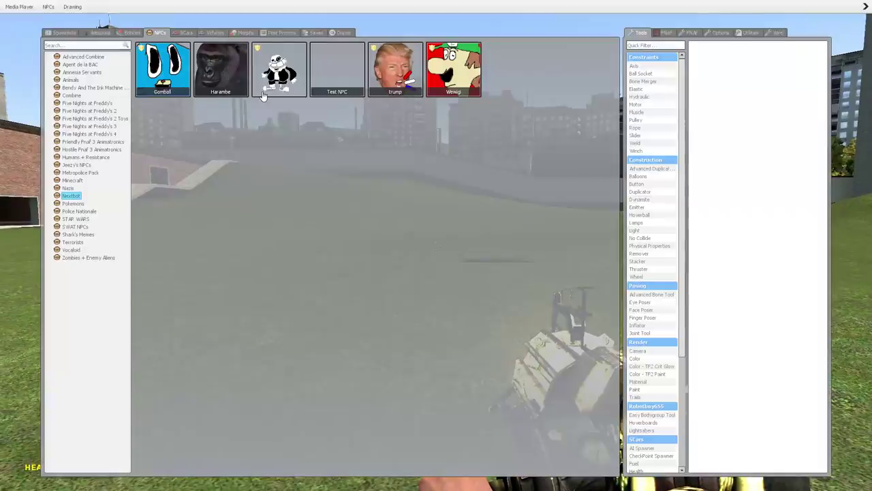
pyautogui.click(394, 68)
pyautogui.press('q')
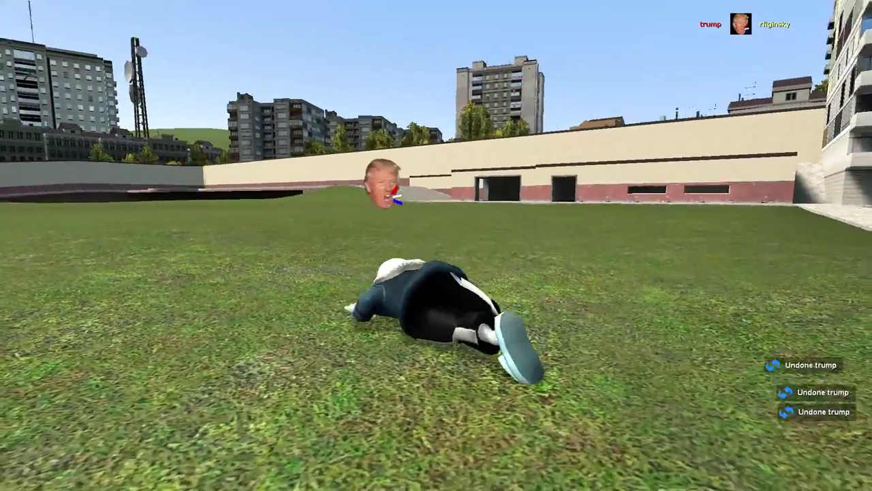
# Respawn and spawn two more trump heads, closing the menu to watch them
pyautogui.press('z')
pyautogui.press('z')
pyautogui.press('z')
pyautogui.press('q')
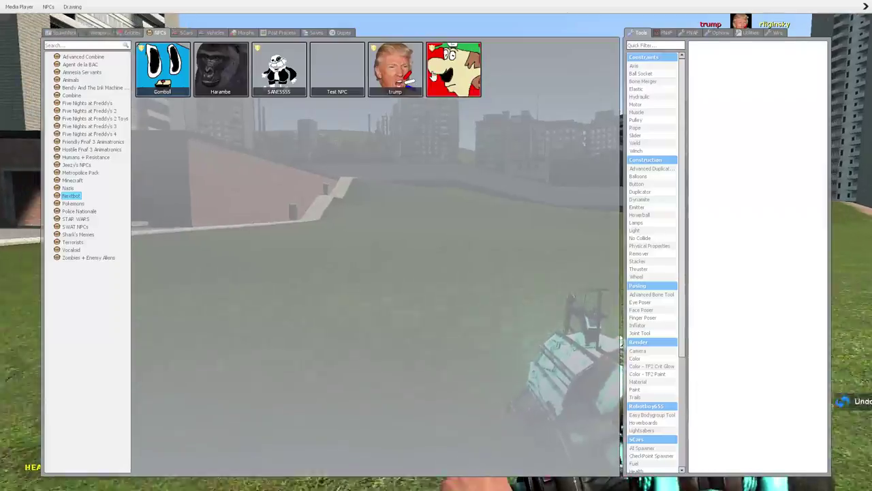
pyautogui.click(395, 74)
pyautogui.press('q')
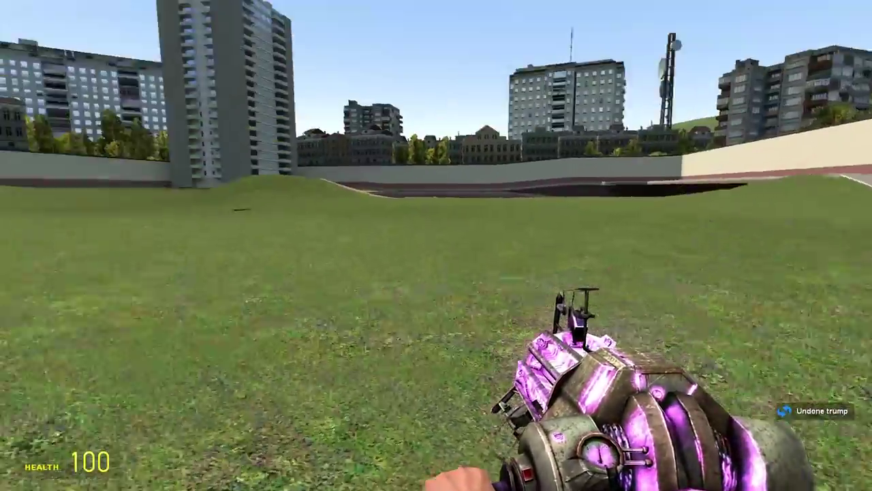
pyautogui.press('q')
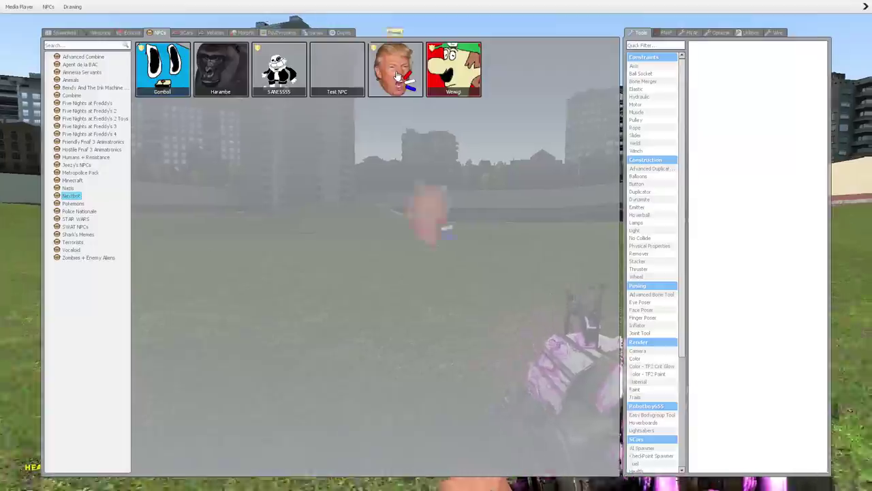
pyautogui.click(398, 75)
pyautogui.press('q')
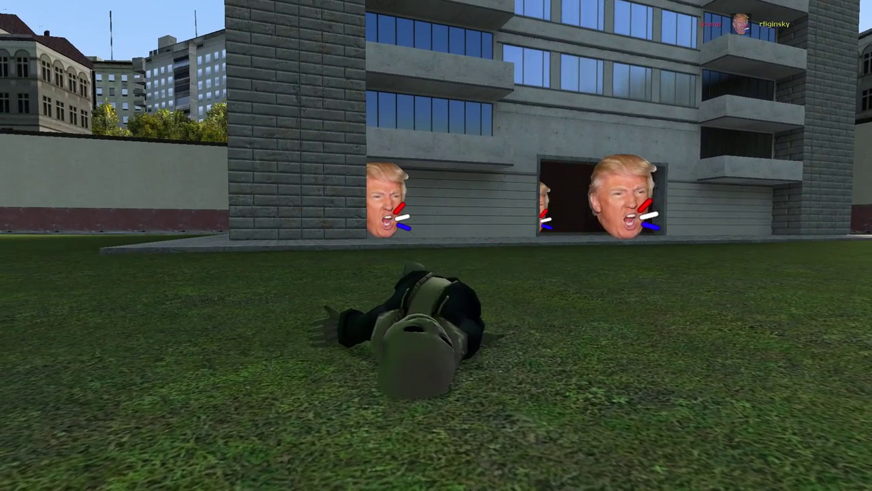
# Respawn, swim in the lake, and grab a floating trump head with the physgun
pyautogui.click(436, 245)
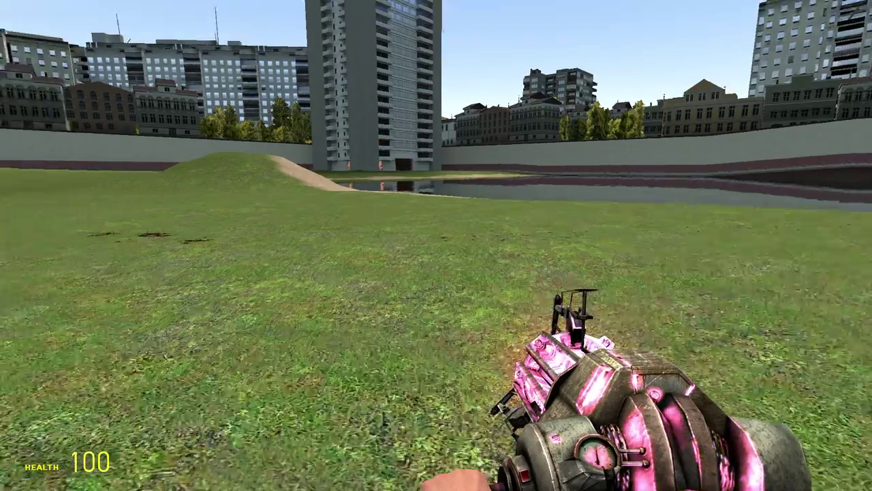
pyautogui.press('w')
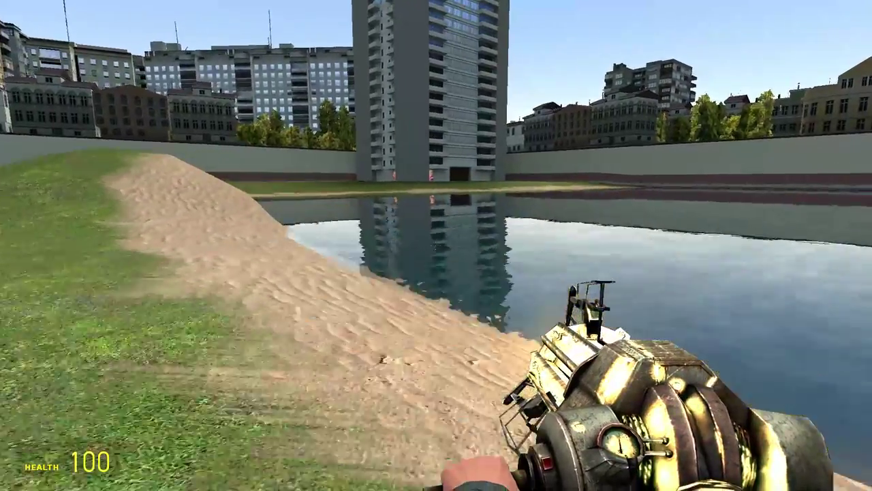
pyautogui.press('w')
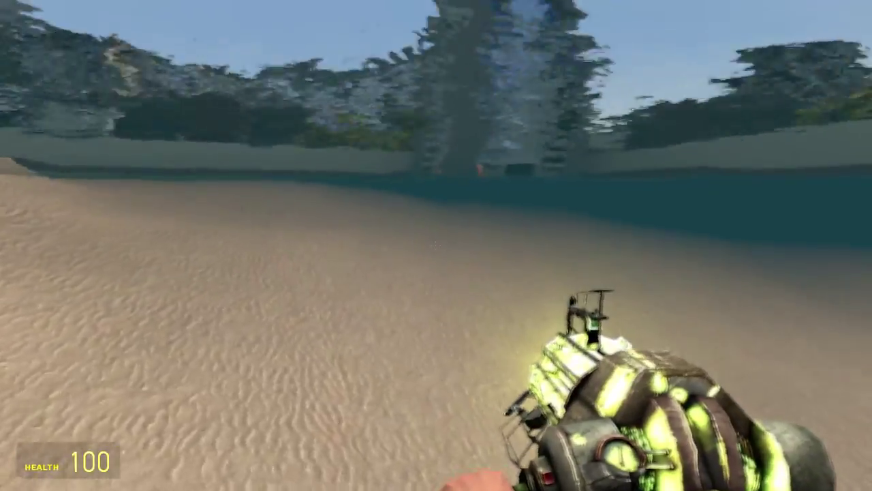
pyautogui.press('space')
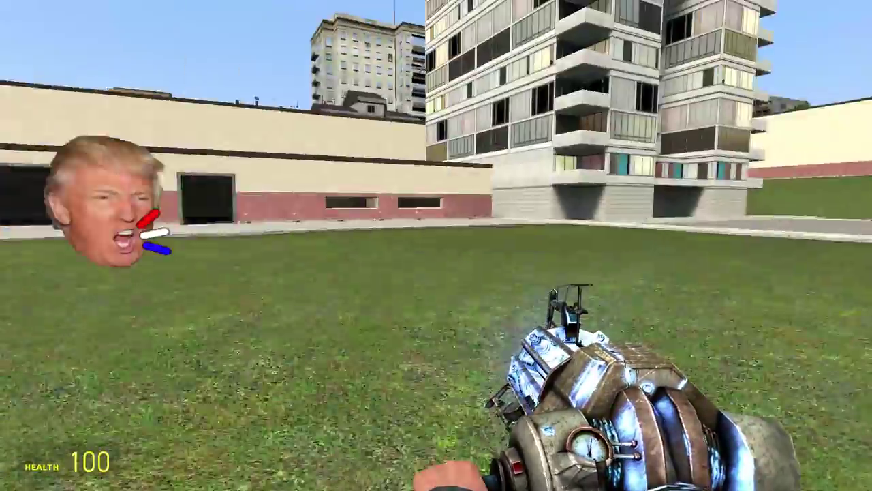
pyautogui.click(436, 246)
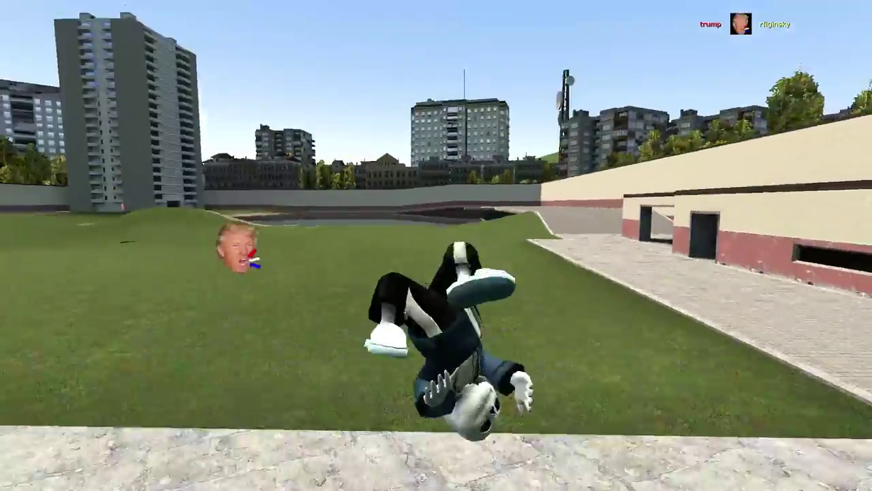
# Undo the trump heads, respawn, and show the Nextbot NPC category
pyautogui.press('z')
pyautogui.press('z')
pyautogui.press('z')
pyautogui.press('z')
pyautogui.press('z')
pyautogui.press('z')
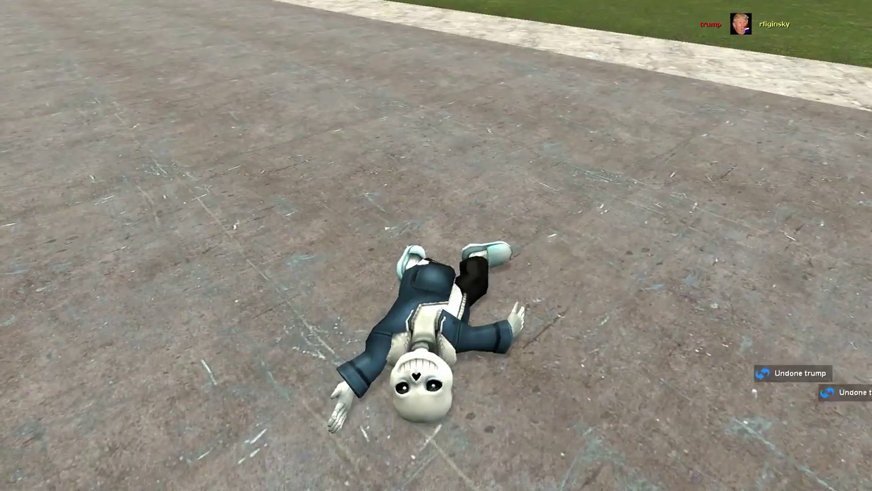
pyautogui.click(436, 245)
pyautogui.press('q')
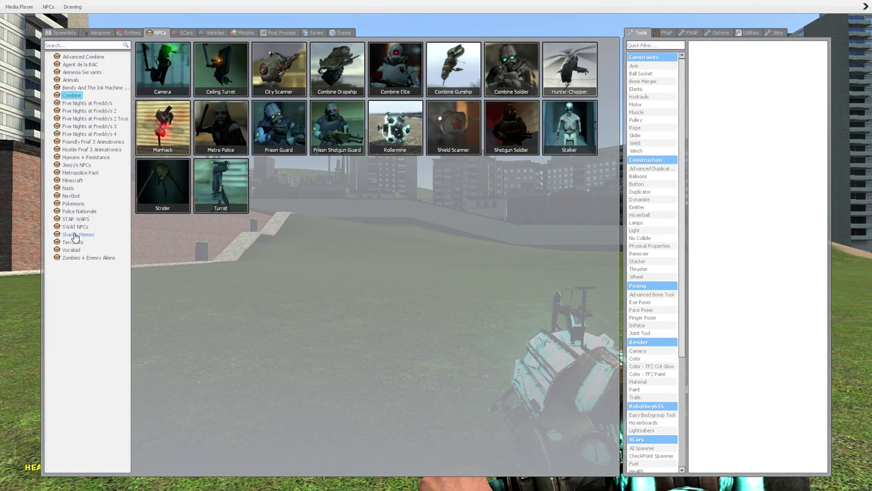
pyautogui.click(72, 195)
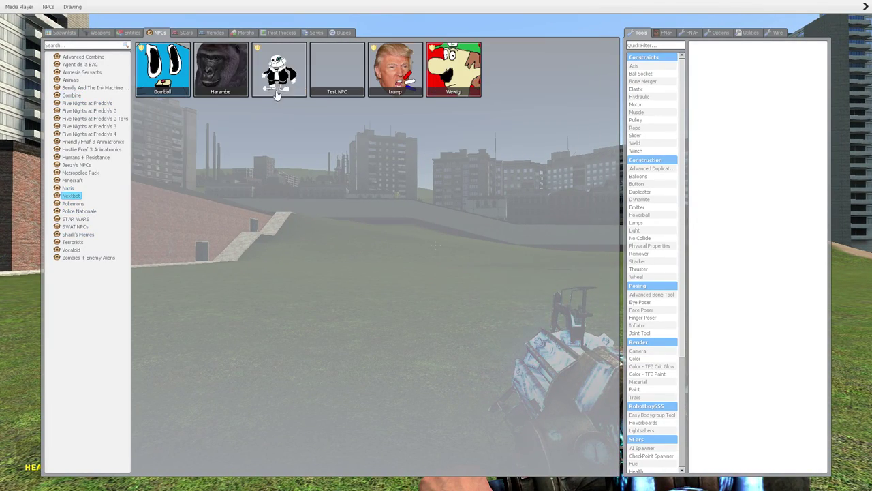
# Spawn Wewigi, fly above the map watching it, then undo it
pyautogui.click(453, 68)
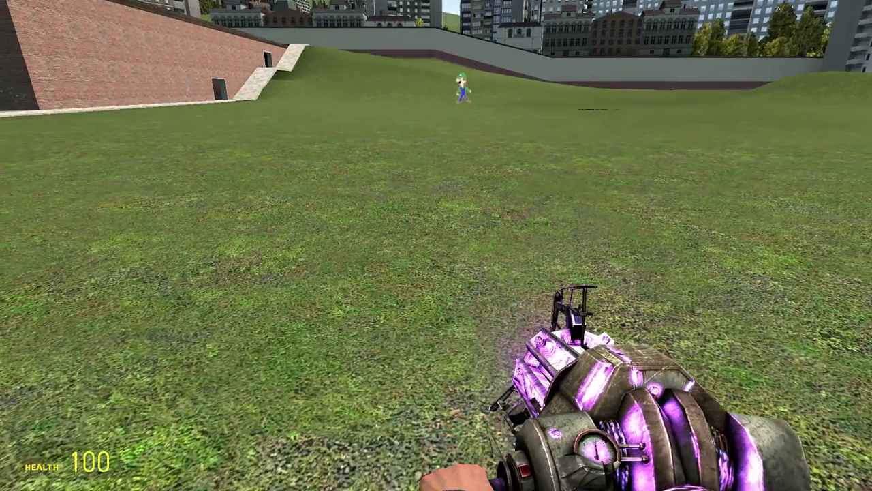
pyautogui.press('space')
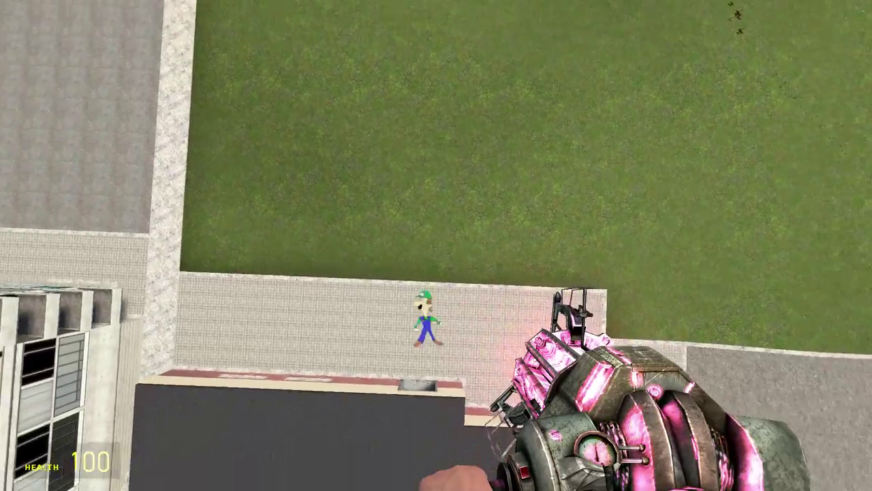
pyautogui.press('w')
pyautogui.press('w')
pyautogui.press('w')
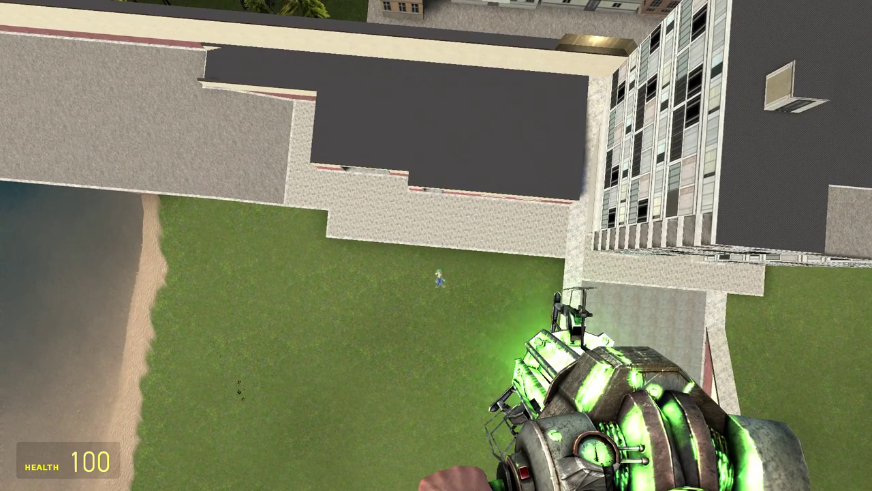
pyautogui.press('w')
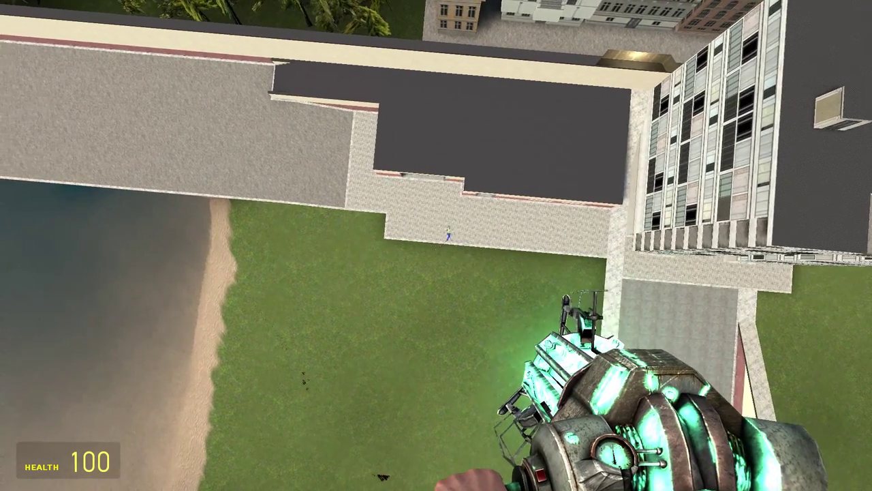
pyautogui.press('z')
# Spawn and undo Wewigi twice more, ending with the spawn menu open
pyautogui.press('q')
pyautogui.click(444, 82)
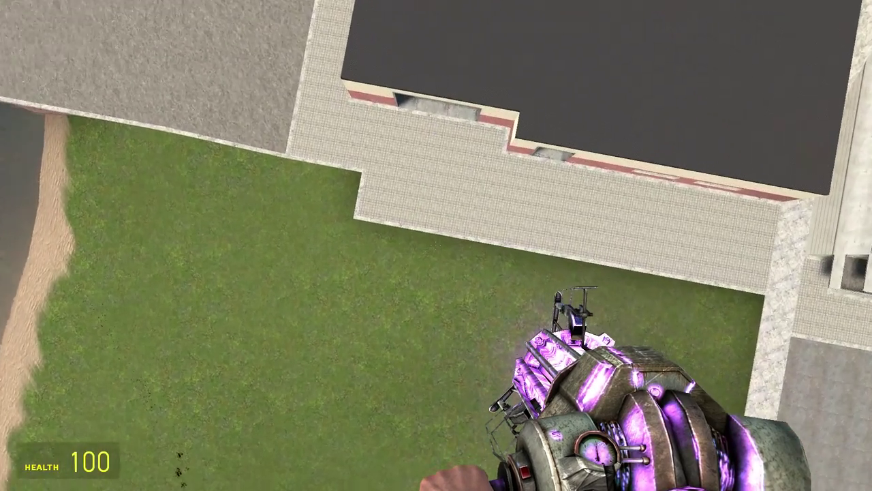
pyautogui.press('z')
pyautogui.press('q')
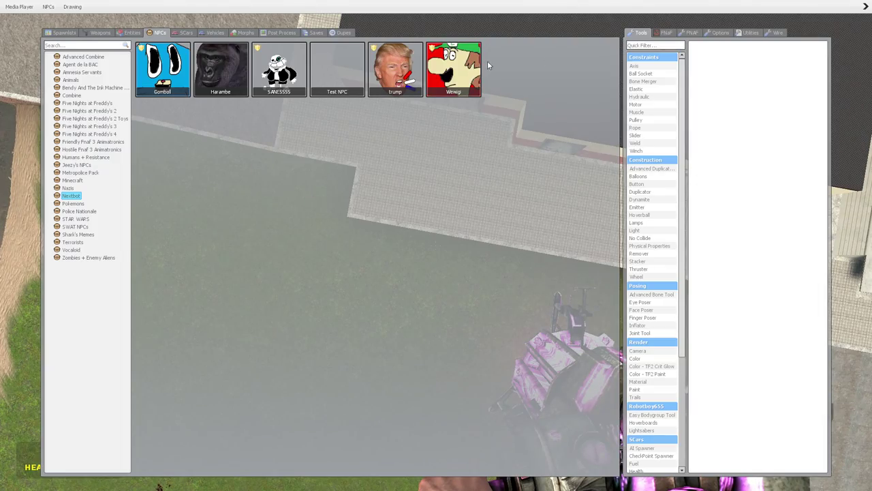
pyautogui.click(472, 67)
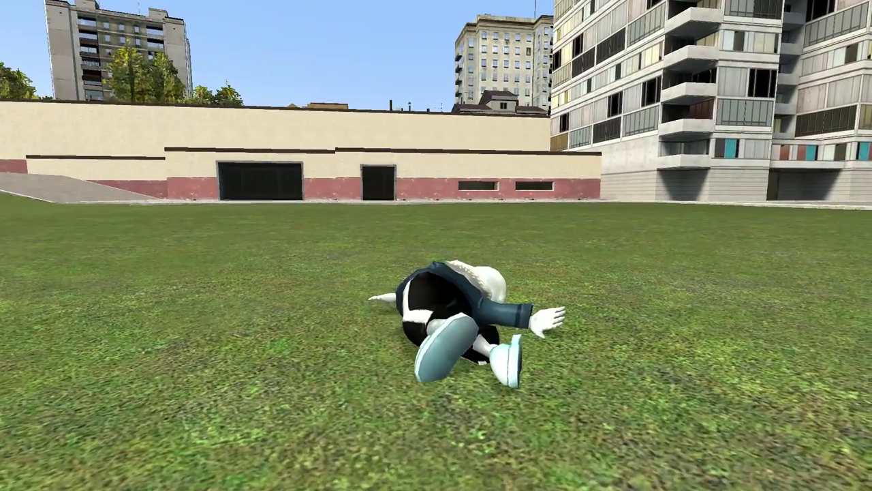
pyautogui.press('z')
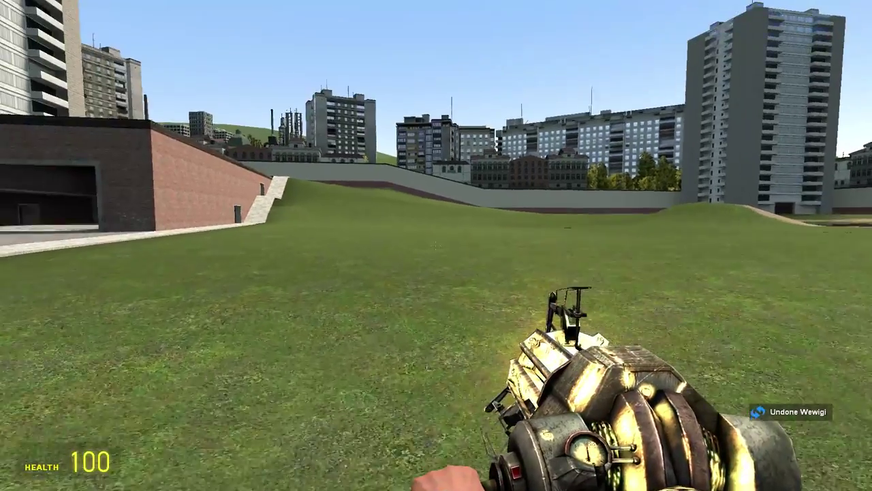
pyautogui.press('q')
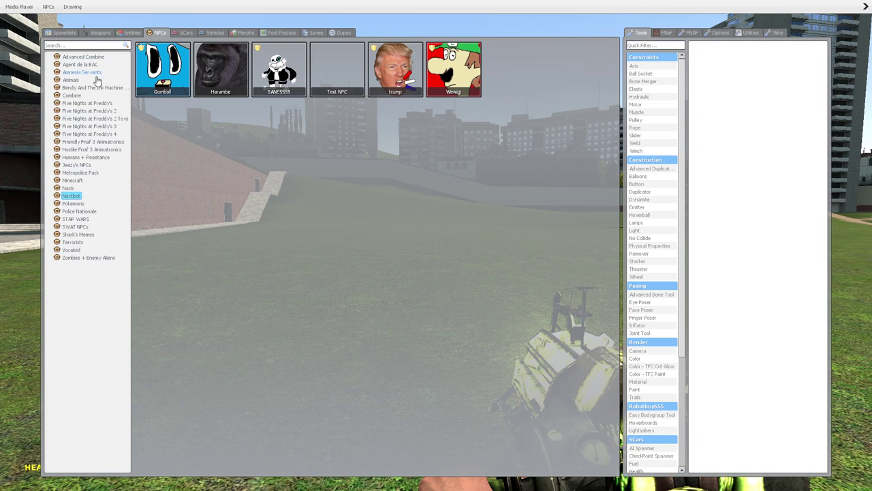
# Browse the NPC categories through to Humans + Resistance
pyautogui.click(81, 57)
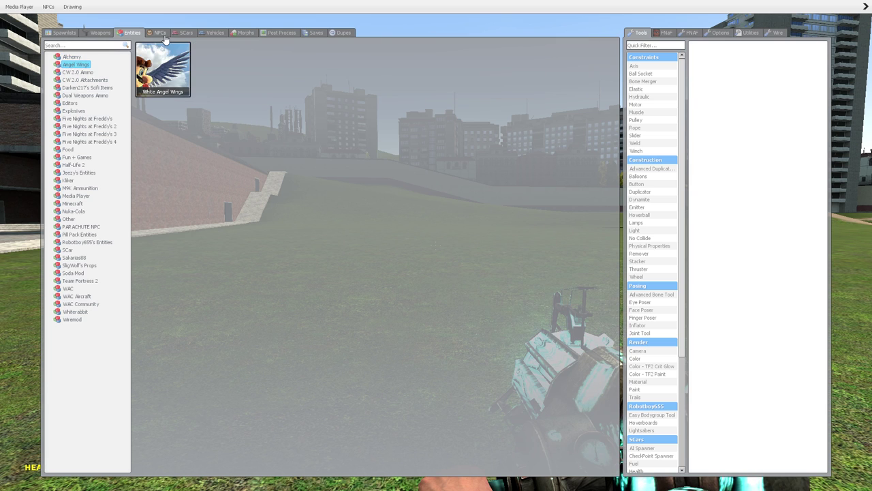
pyautogui.click(82, 111)
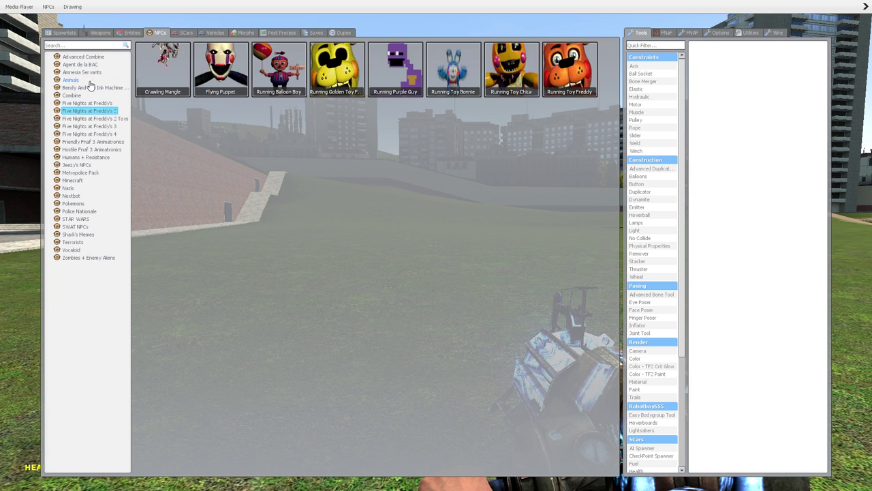
pyautogui.click(75, 95)
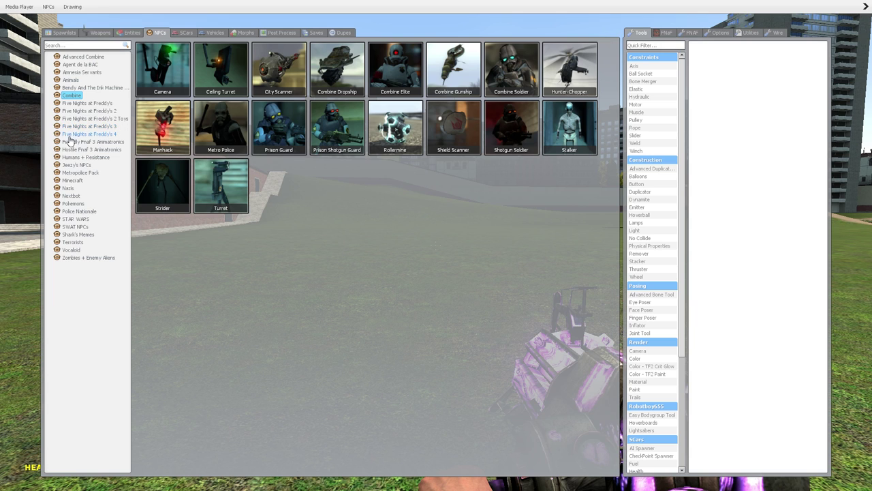
pyautogui.click(88, 133)
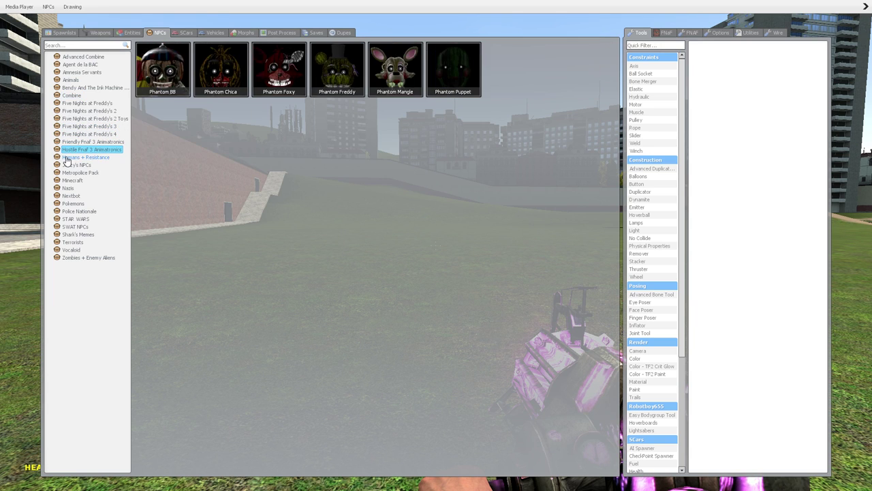
pyautogui.click(67, 158)
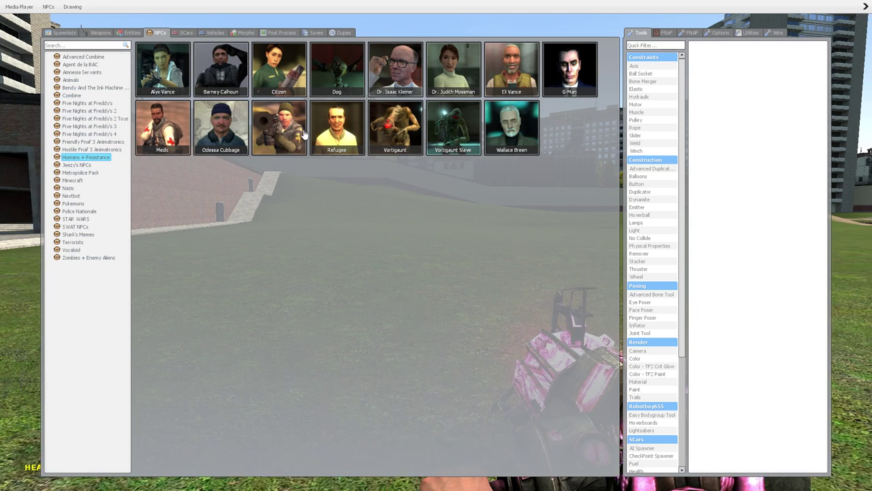
# Spawn three Dr. Isaac Kleiner NPCs, back away, and reopen the spawn menu
pyautogui.click(394, 68)
pyautogui.click(391, 96)
pyautogui.click(391, 95)
pyautogui.press('q')
pyautogui.press('s')
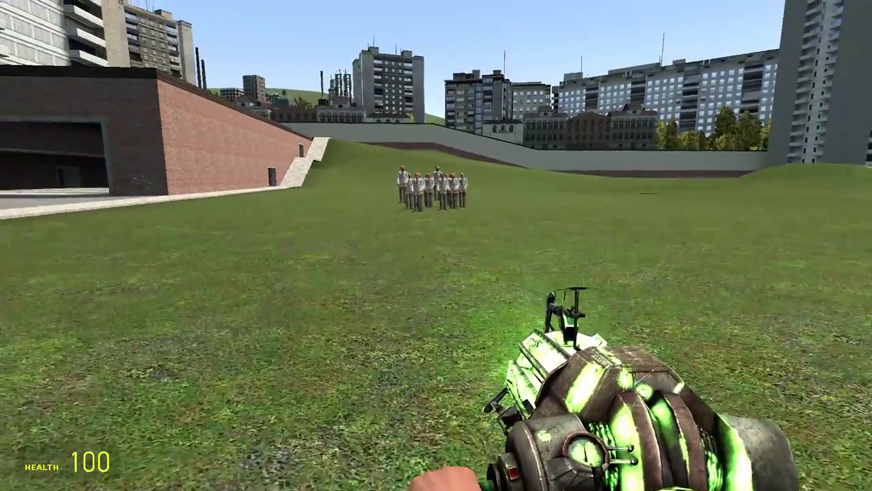
pyautogui.press('q')
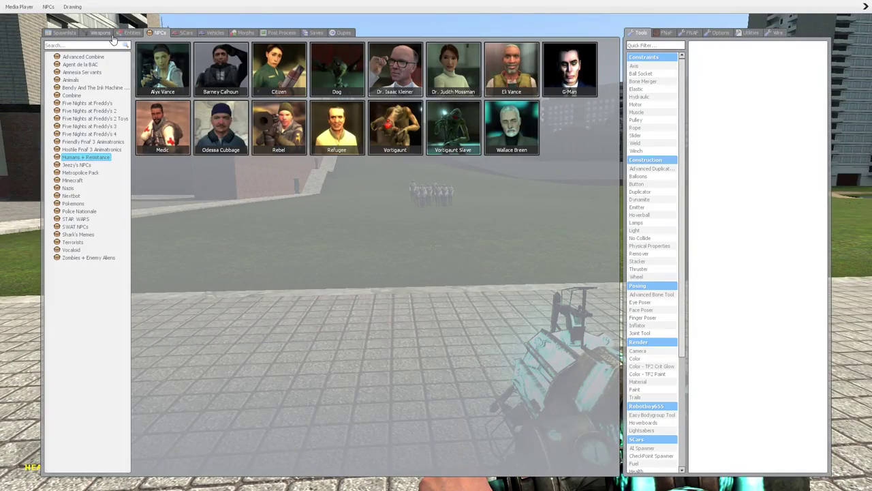
# Equip the Air-to-surface Missile from the Other weapons category
pyautogui.click(101, 33)
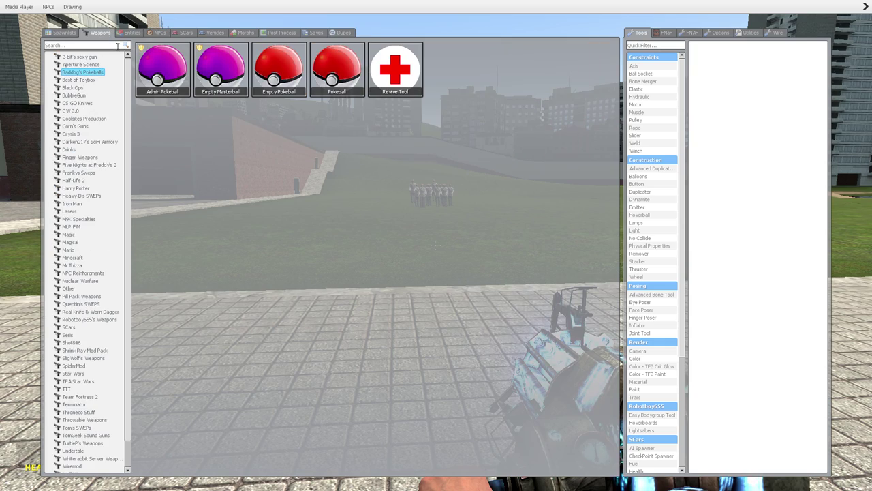
pyautogui.click(69, 288)
pyautogui.click(225, 70)
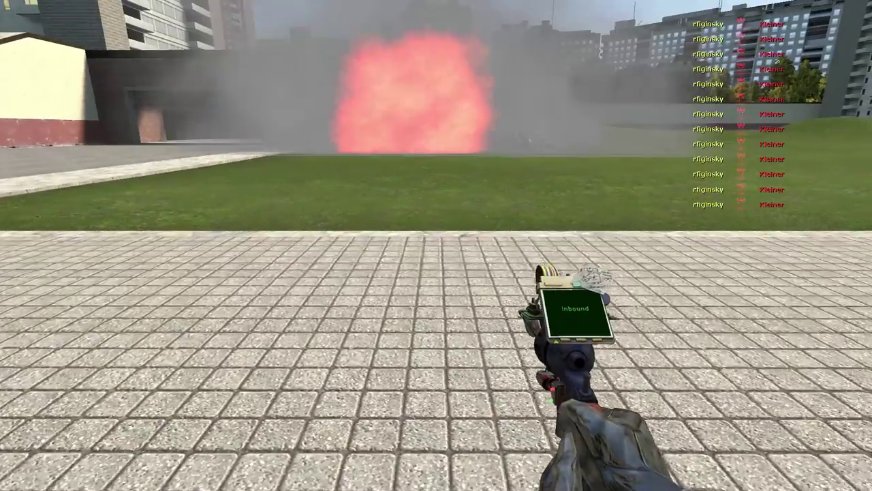
# Walk onto the grass toward the struck Kleiner crowd and reopen the spawn menu
pyautogui.press('w')
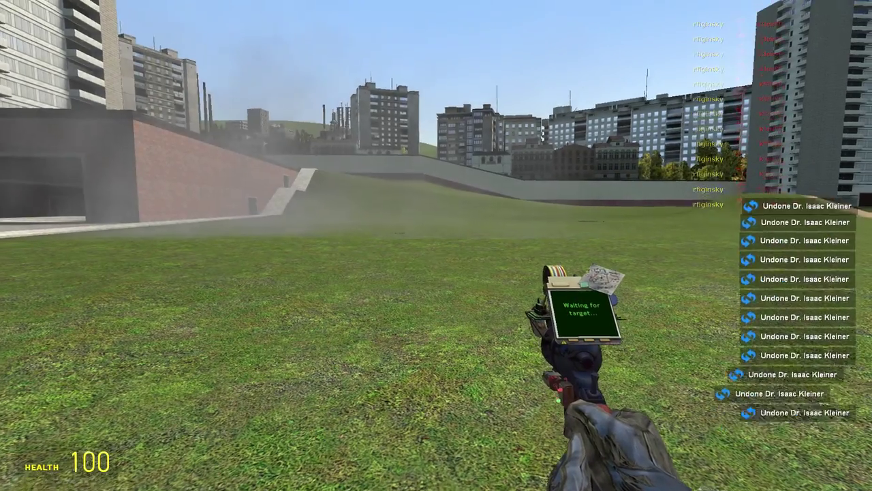
pyautogui.press('q')
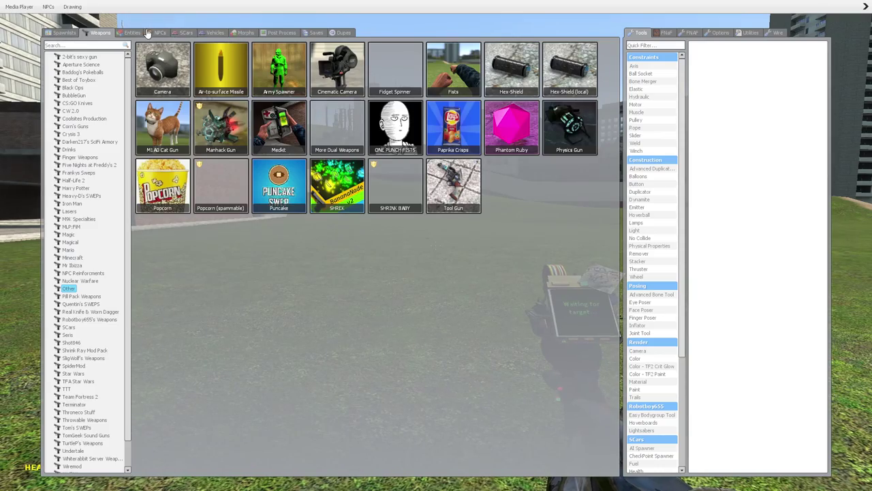
# Spawn a new Dr. Isaac Kleiner crowd, hit it with the Air-to-surface Missile, and undo the bodies
pyautogui.click(134, 32)
pyautogui.click(158, 33)
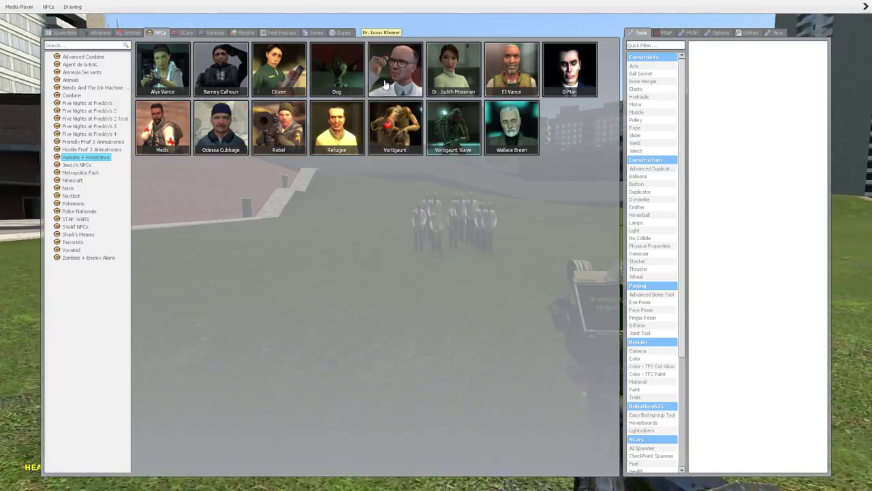
pyautogui.press('q')
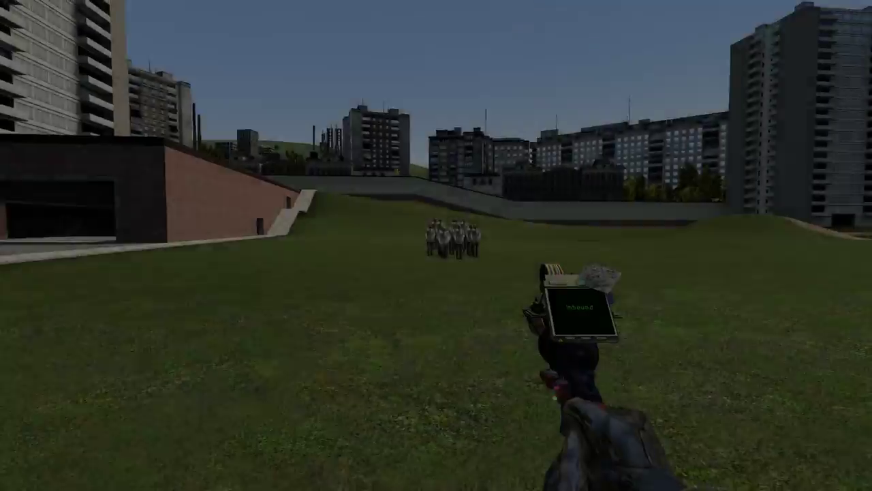
pyautogui.press('w')
pyautogui.press('w')
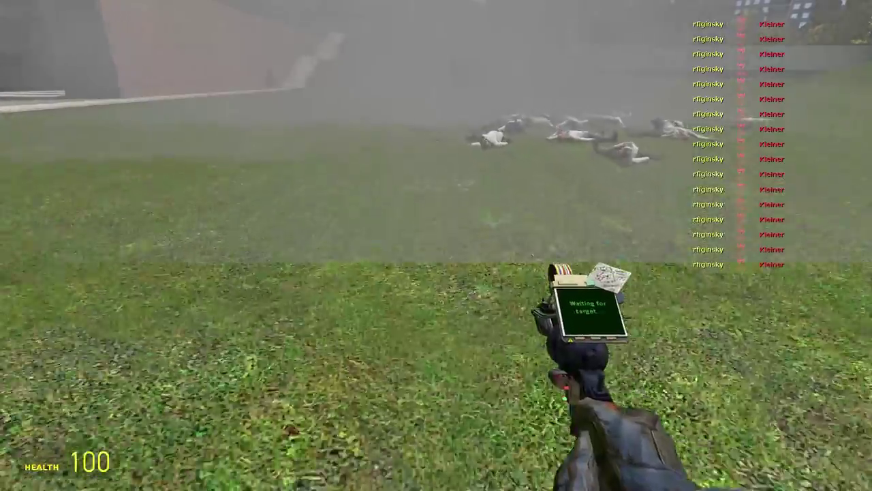
pyautogui.press('z')
pyautogui.press('z')
pyautogui.press('z')
pyautogui.press('z')
pyautogui.press('z')
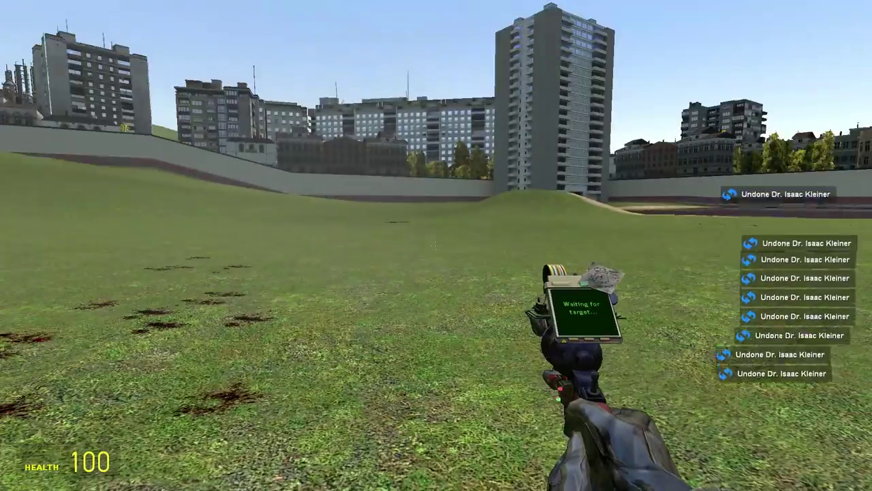
pyautogui.press('w')
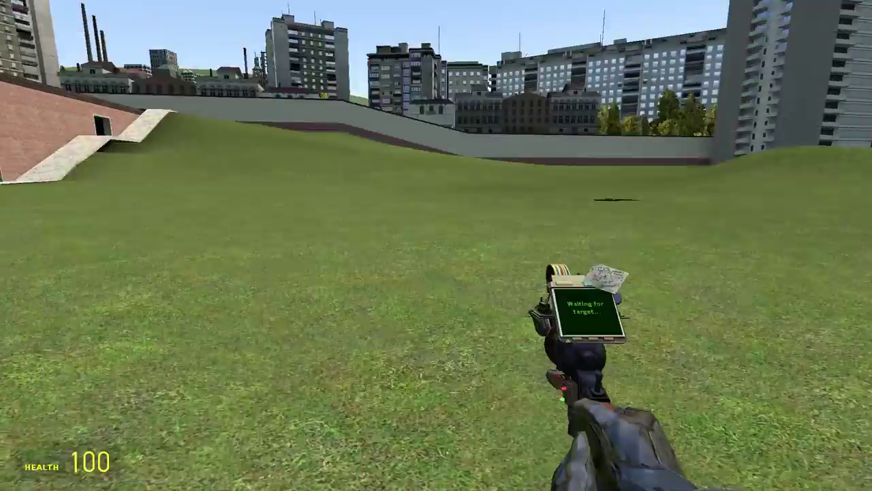
pyautogui.press('q')
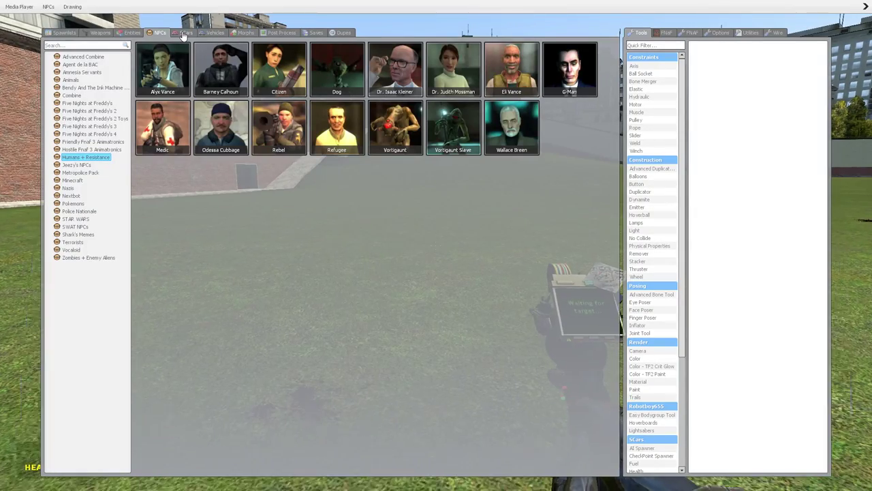
# Browse the car and vehicle lists, then equip a weapon from Tom's SWEPs
pyautogui.click(183, 34)
pyautogui.click(212, 34)
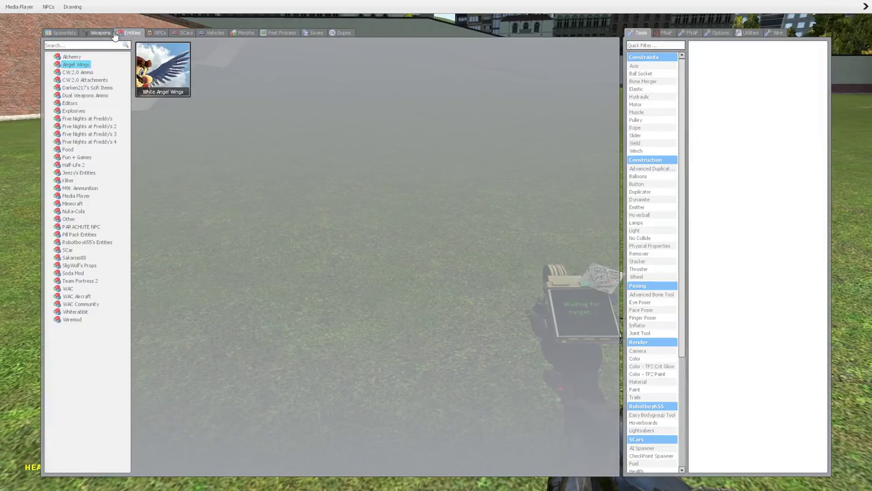
pyautogui.click(103, 33)
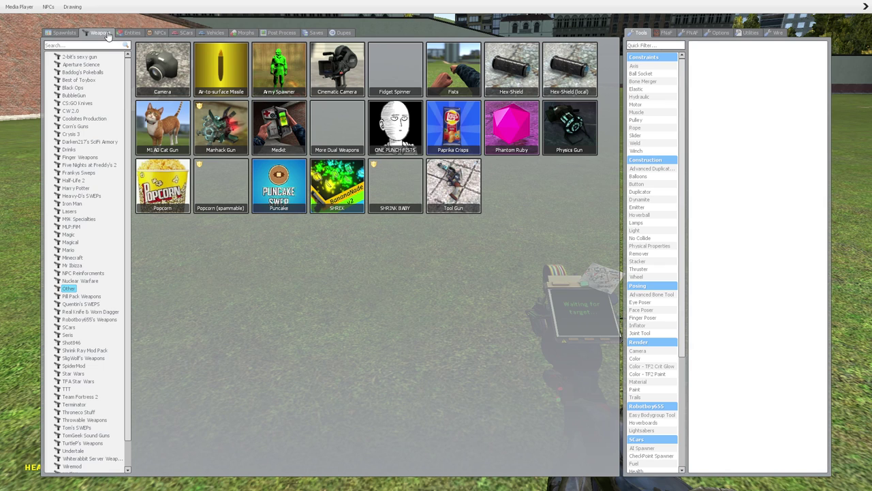
pyautogui.scroll(-2, 105, 326)
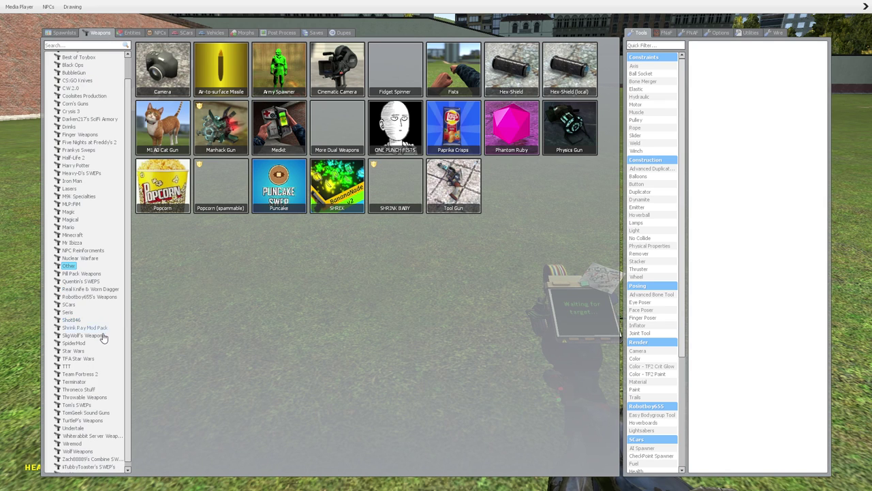
pyautogui.click(79, 385)
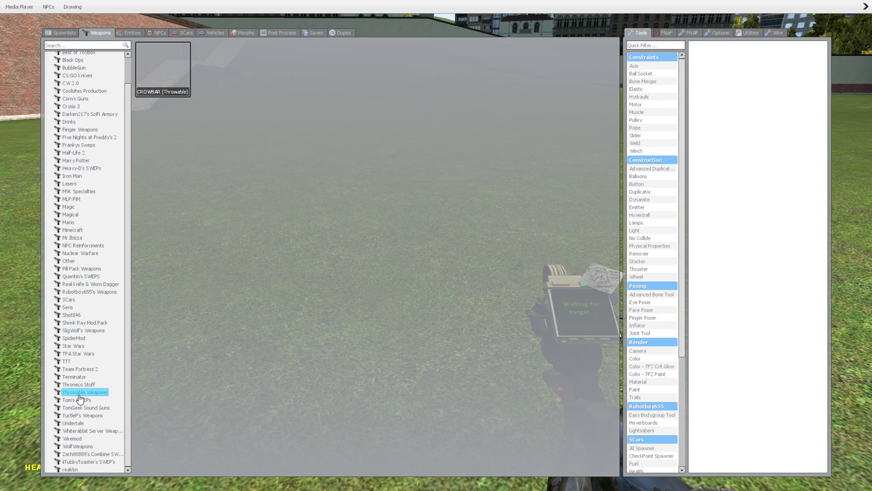
pyautogui.click(162, 82)
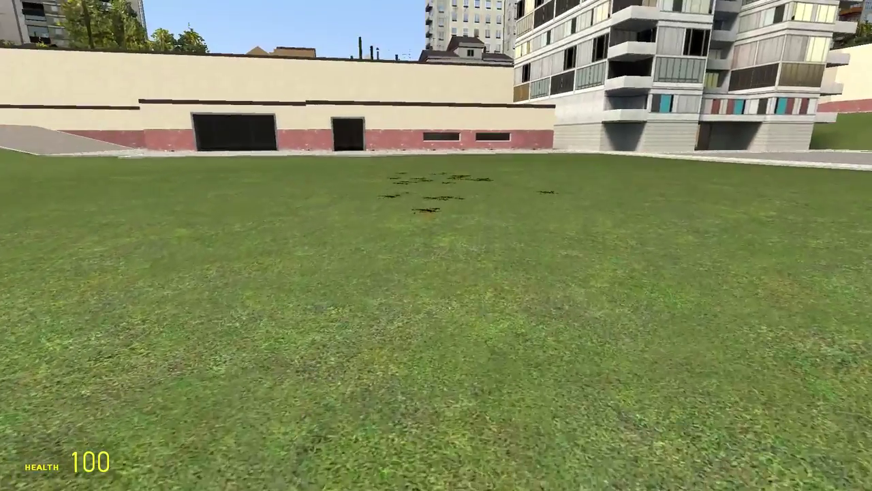
# Spawn Dr. Isaac Kleiner from the NPCs list, walk up to him, then undo him
pyautogui.press('q')
pyautogui.click(157, 32)
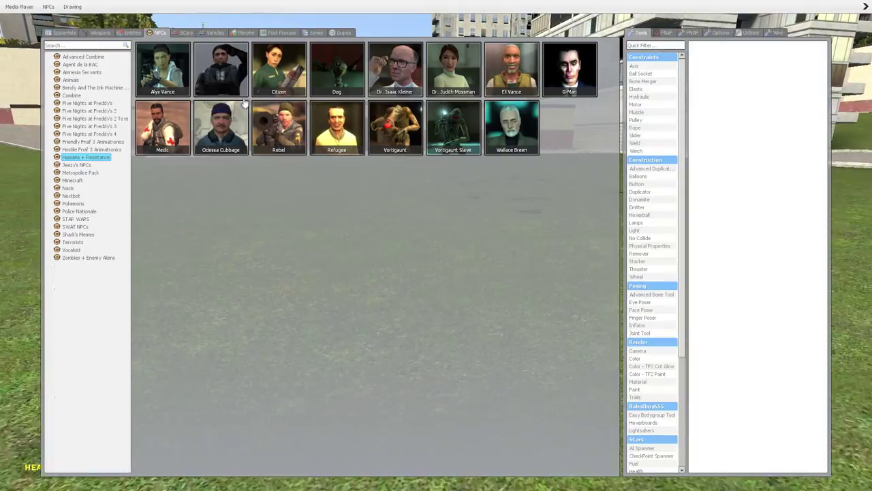
pyautogui.click(396, 68)
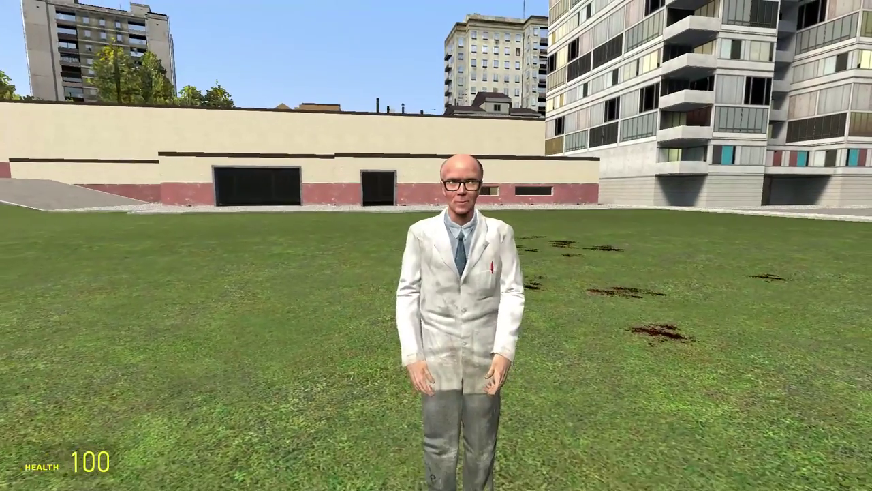
pyautogui.press('w')
pyautogui.press('z')
pyautogui.press('q')
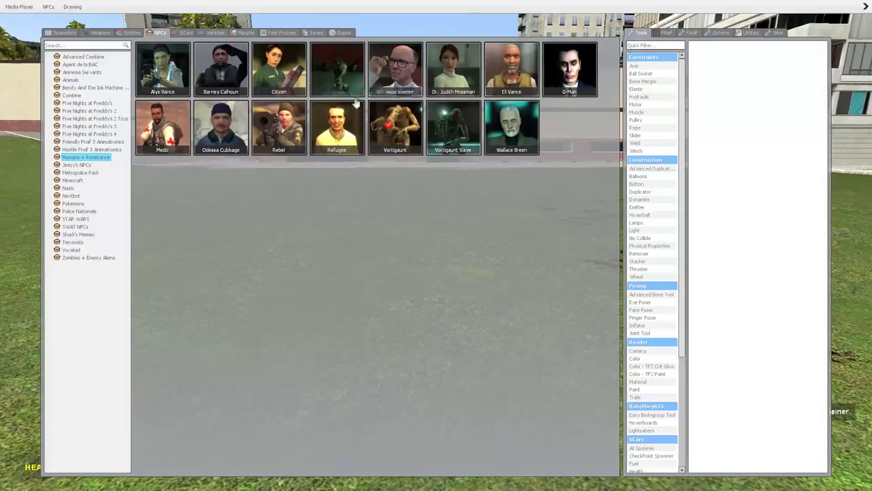
# Equip the 'I'm gonna do an Internet!' weapon from TurtleP's Weapons
pyautogui.click(100, 33)
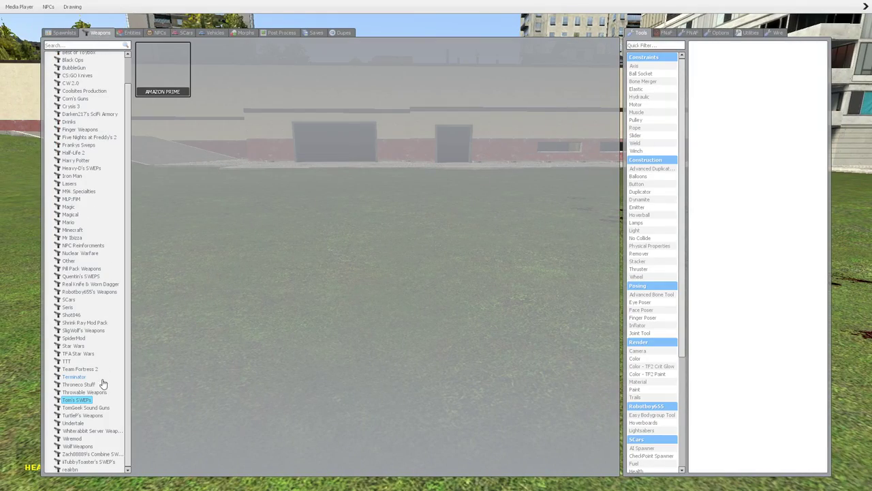
pyautogui.click(91, 416)
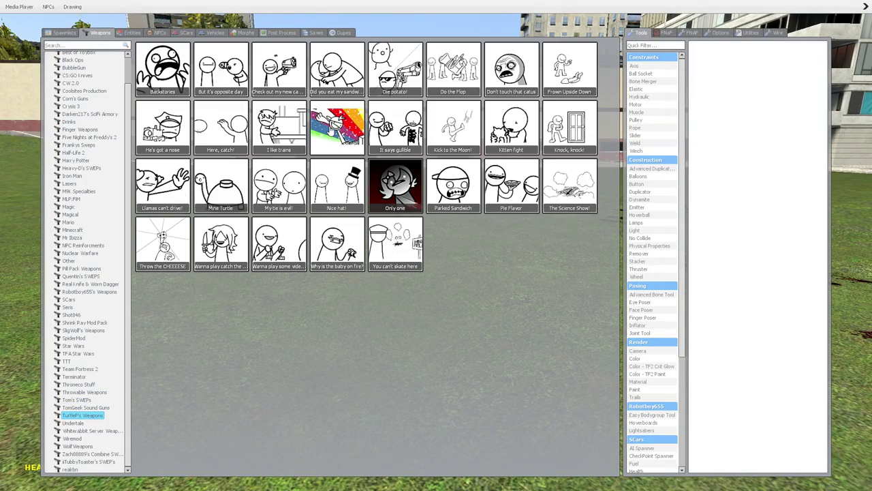
pyautogui.click(395, 188)
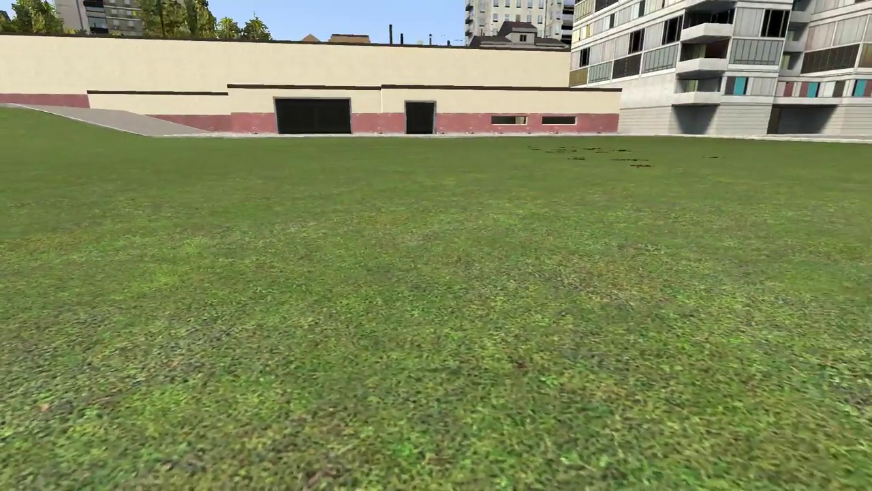
# Spawn Dr. Kleiner as a target and back away from him
pyautogui.press('q')
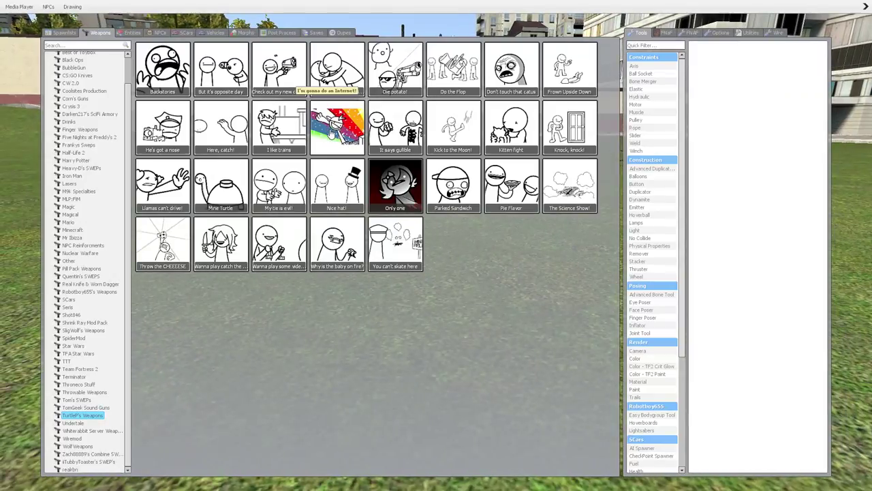
pyautogui.press('q')
pyautogui.press('q')
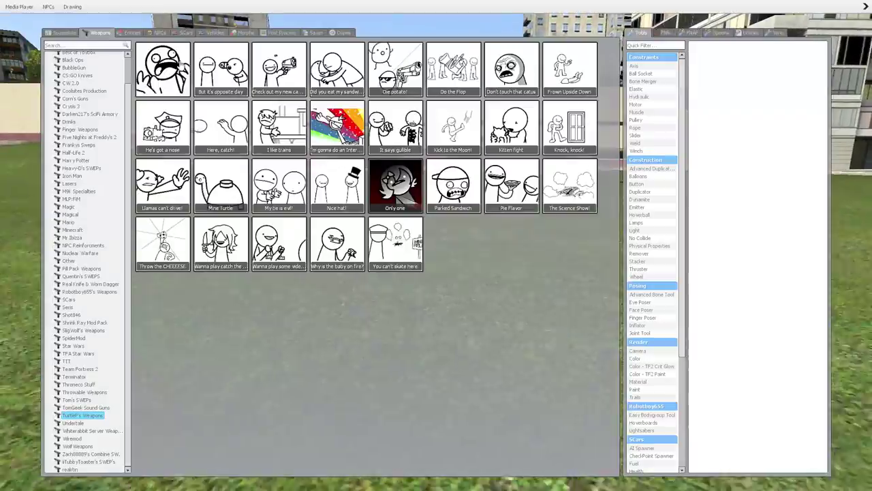
pyautogui.click(162, 33)
pyautogui.click(225, 68)
pyautogui.press('q')
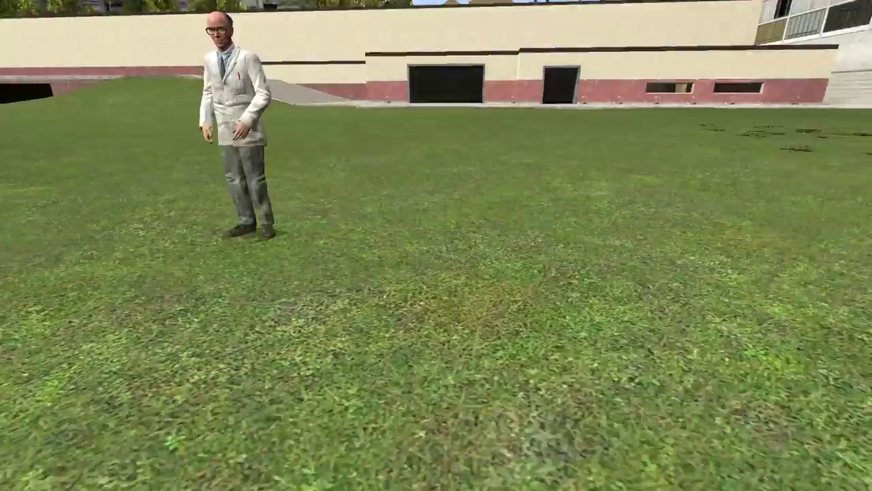
pyautogui.press('s')
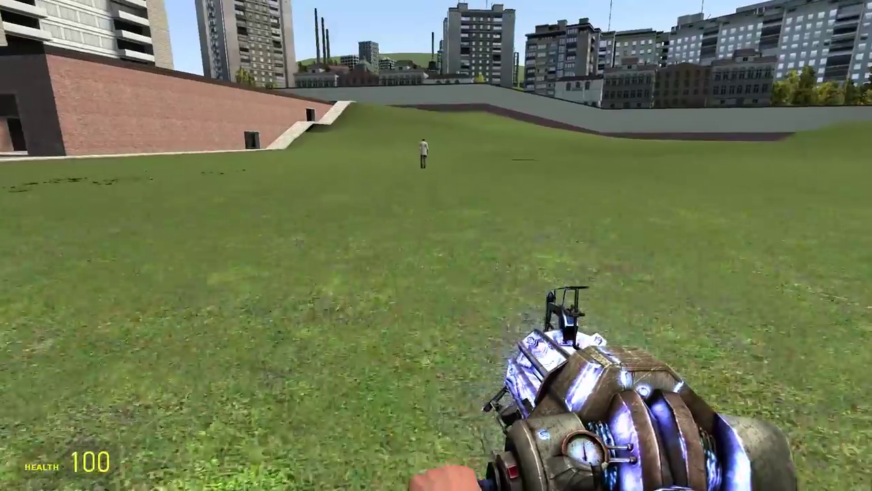
pyautogui.scroll(-2, 436, 246)
# Try more TurtleP's weapons on Kleiner, finishing by equipping the Parked Sandwich
pyautogui.press('w')
pyautogui.press('q')
pyautogui.click(100, 34)
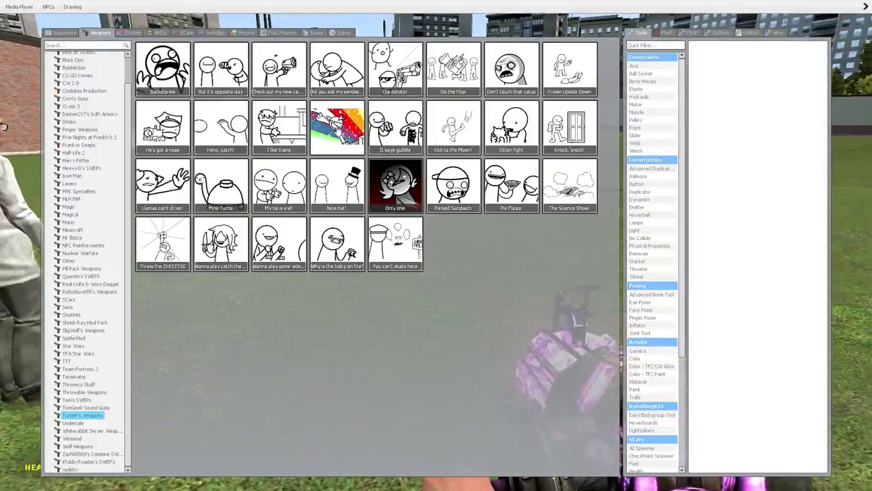
pyautogui.press('q')
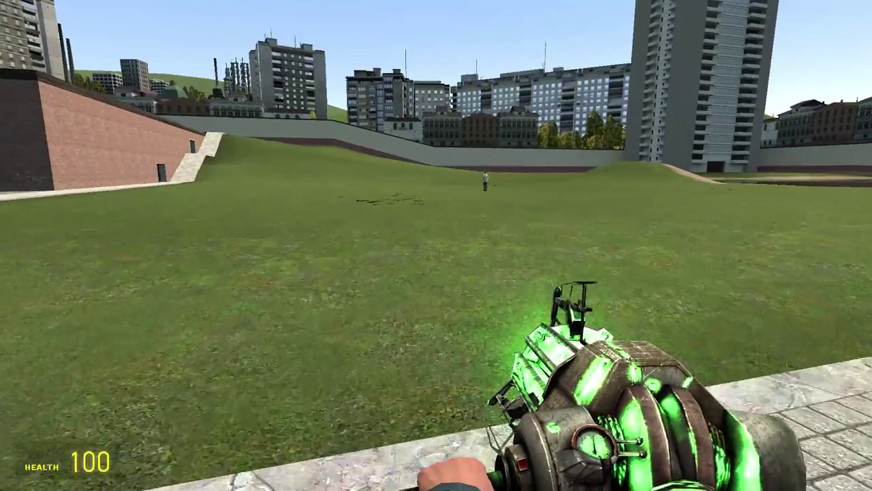
pyautogui.press('q')
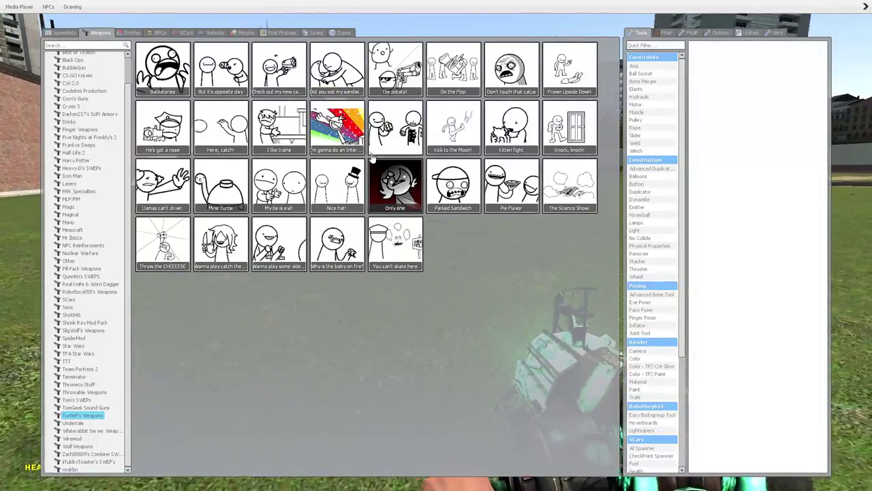
pyautogui.click(396, 185)
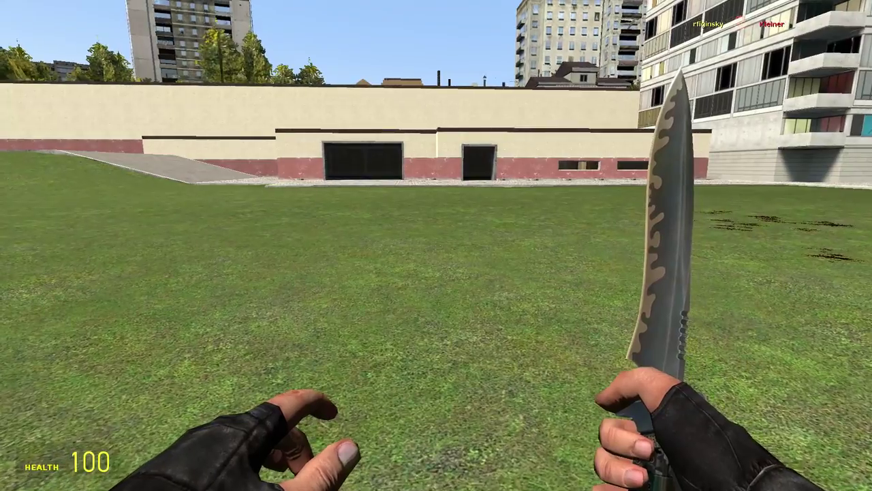
pyautogui.press('q')
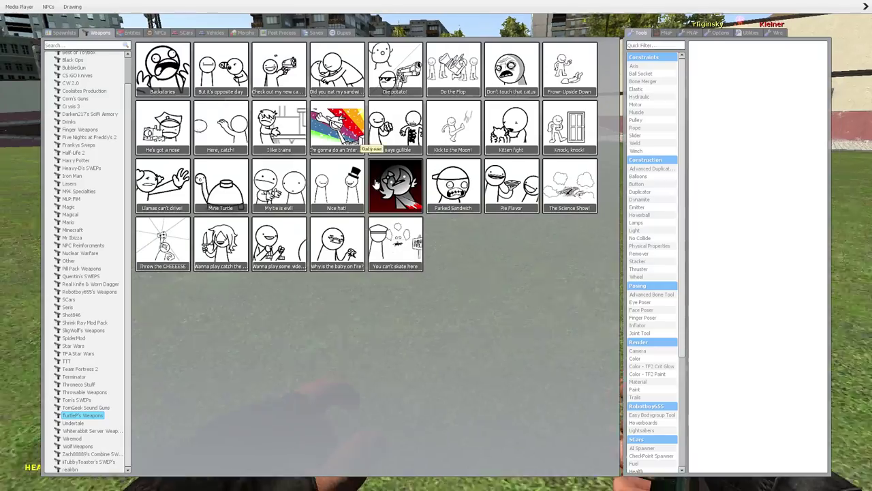
pyautogui.click(466, 202)
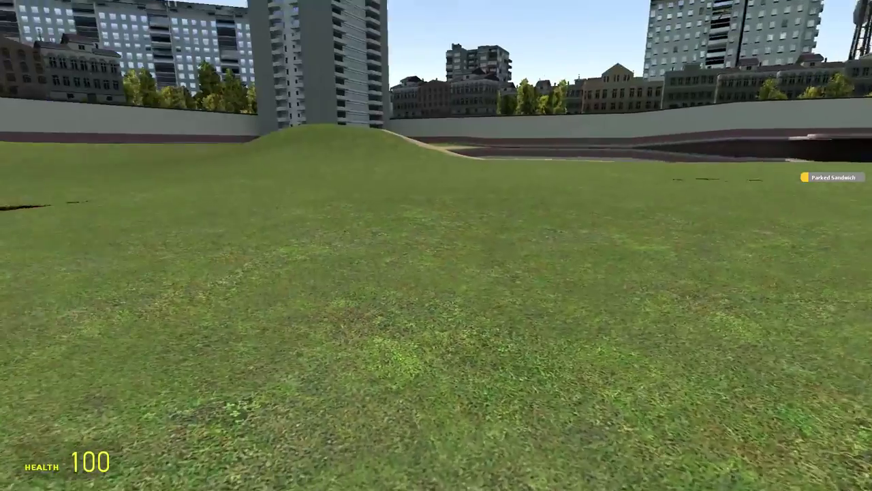
pyautogui.press('q')
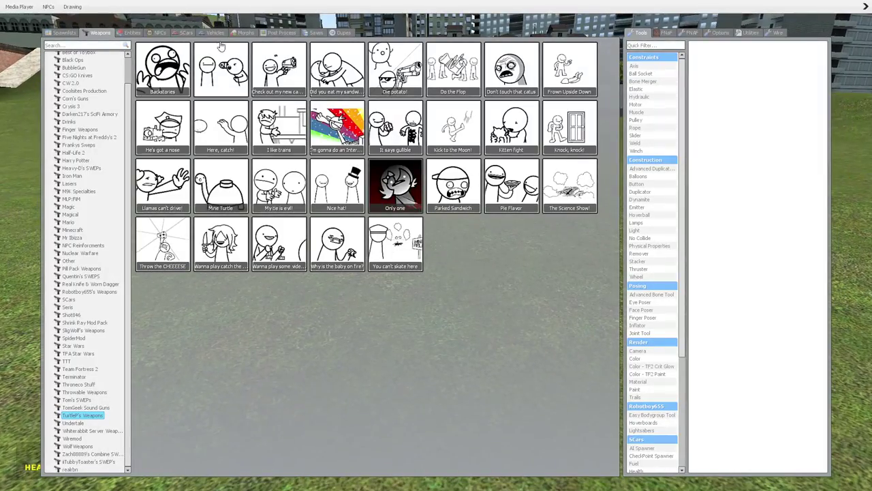
# Spawn Dr. Isaac Kleiner and blow him up, dropping the player's health to 80
pyautogui.click(159, 34)
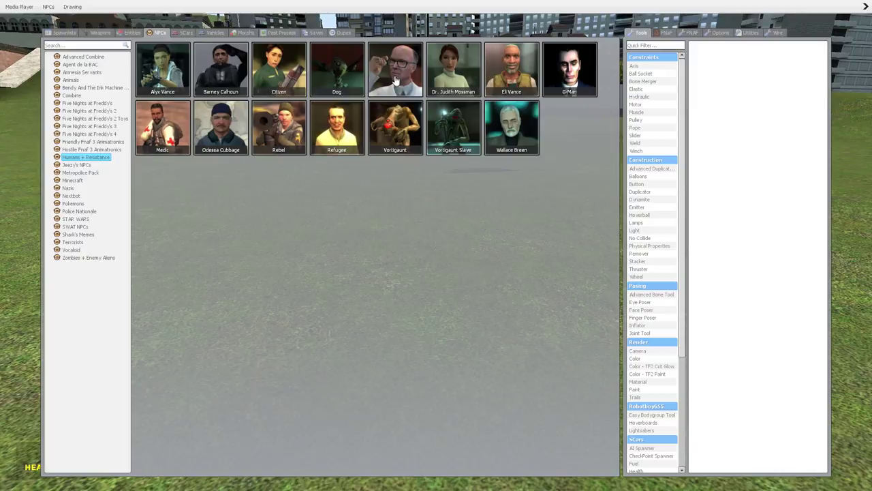
pyautogui.click(395, 68)
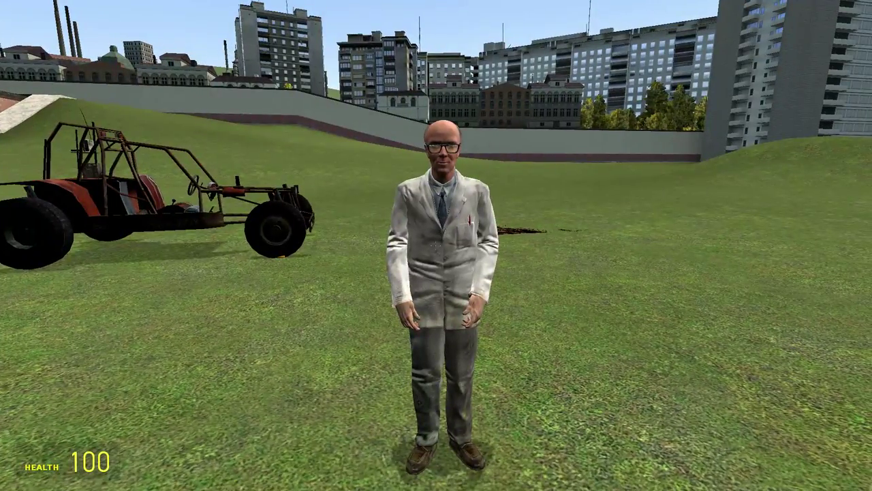
pyautogui.press('space')
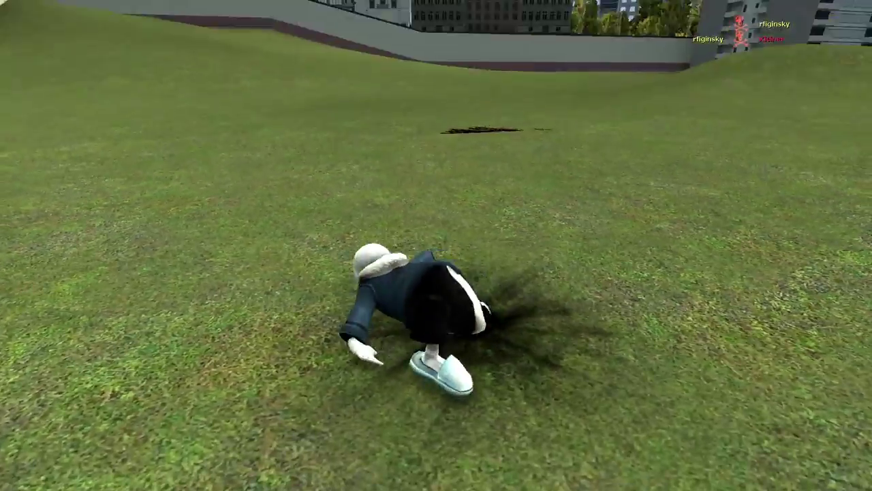
pyautogui.press('q')
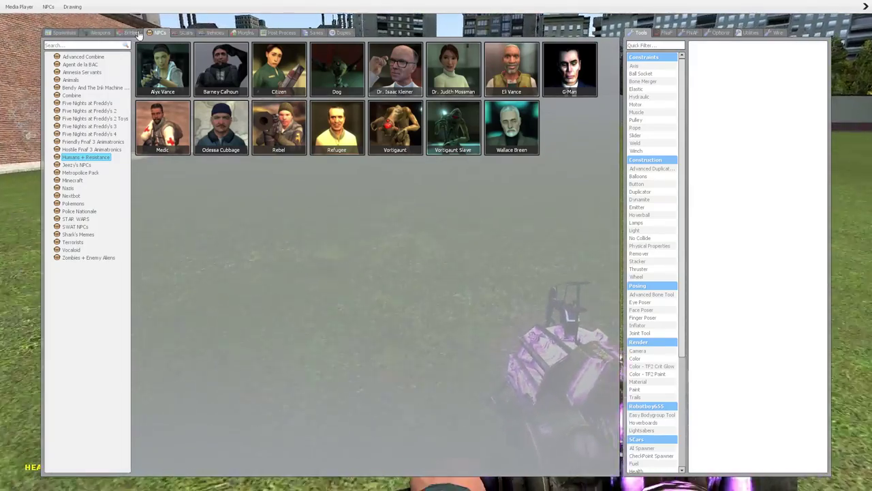
pyautogui.click(129, 33)
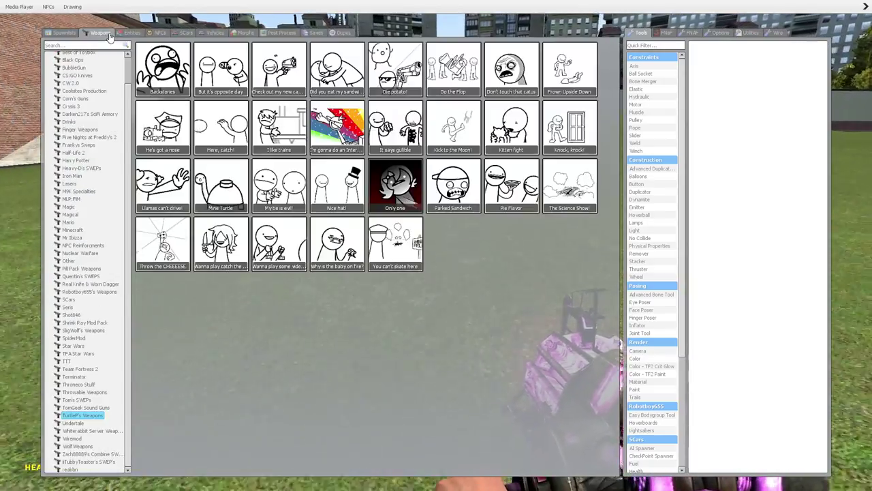
pyautogui.press('q')
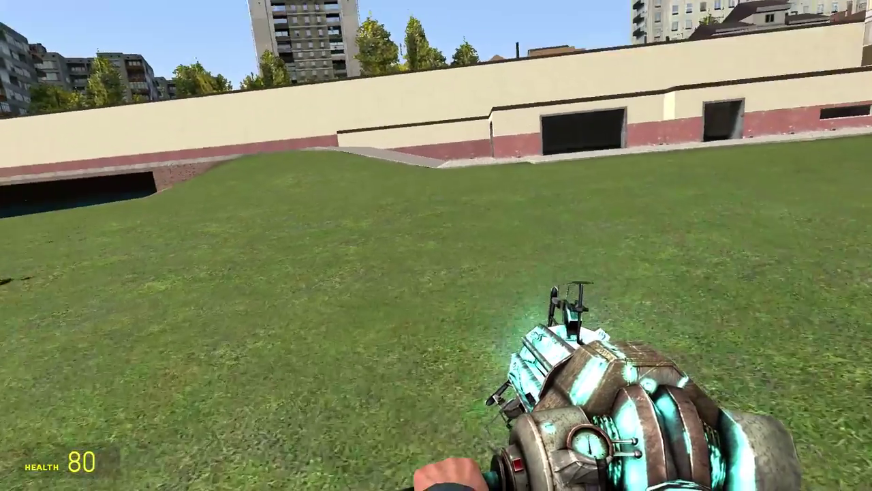
# Morph into the Fan from the FNaF Fun Pills morphs
pyautogui.press('q')
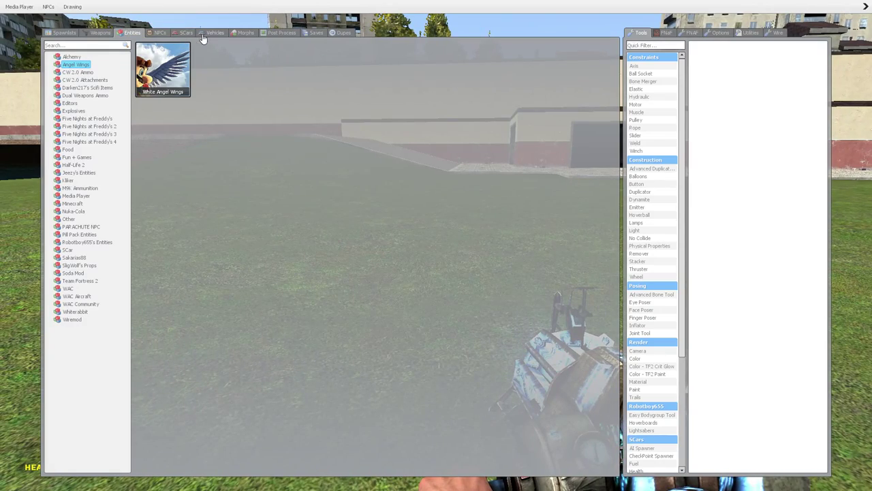
pyautogui.click(247, 33)
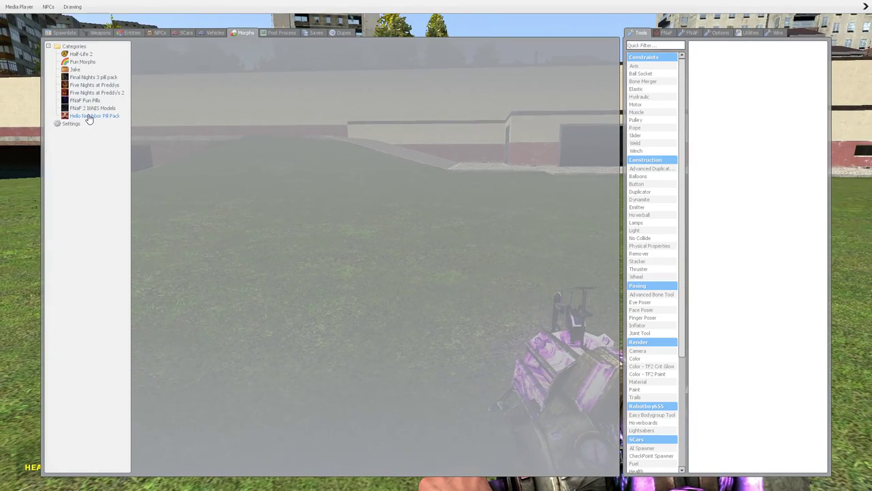
pyautogui.click(87, 109)
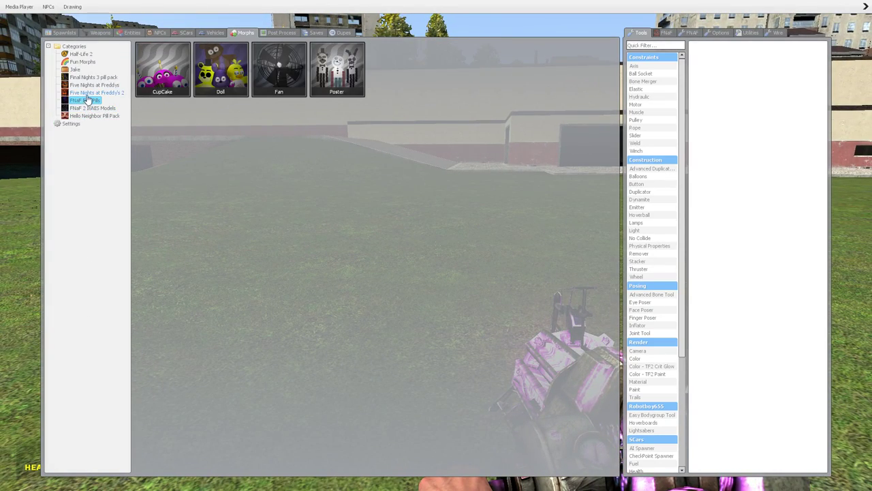
pyautogui.click(279, 68)
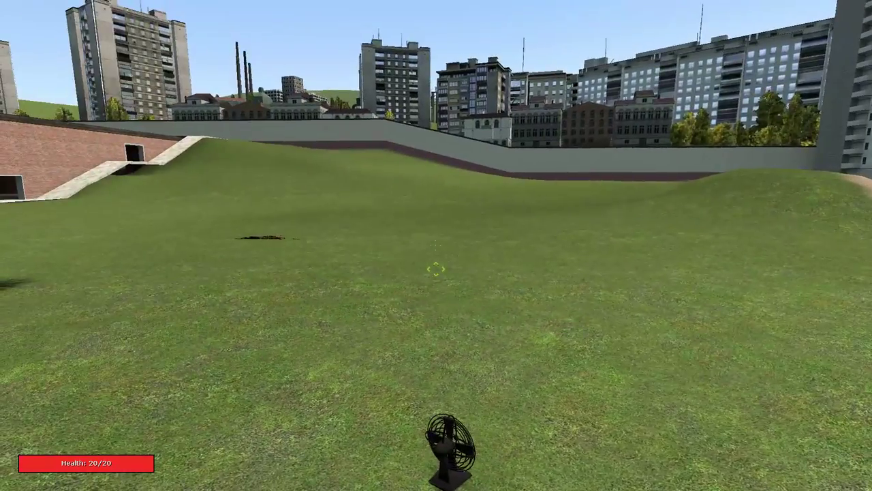
# Browse the Five Nights at Freddys and Final Nights 3 morphs, ending on Half-Life 2
pyautogui.press('q')
pyautogui.click(82, 84)
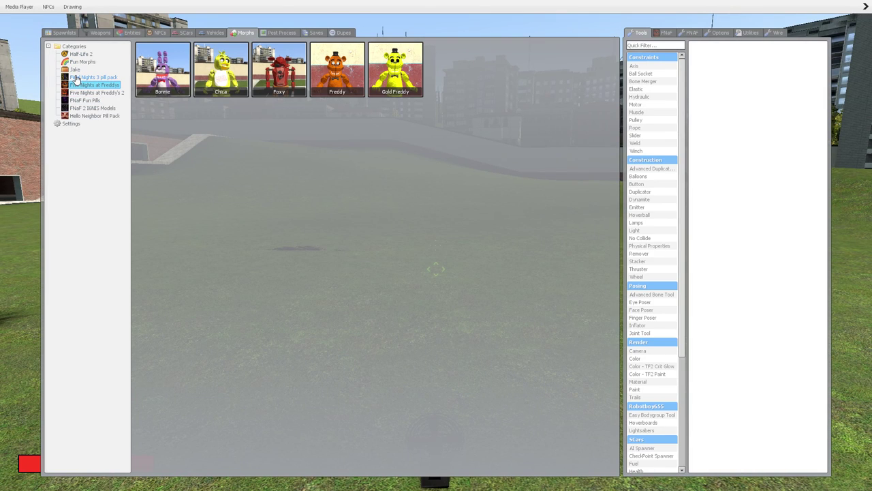
pyautogui.press('Up')
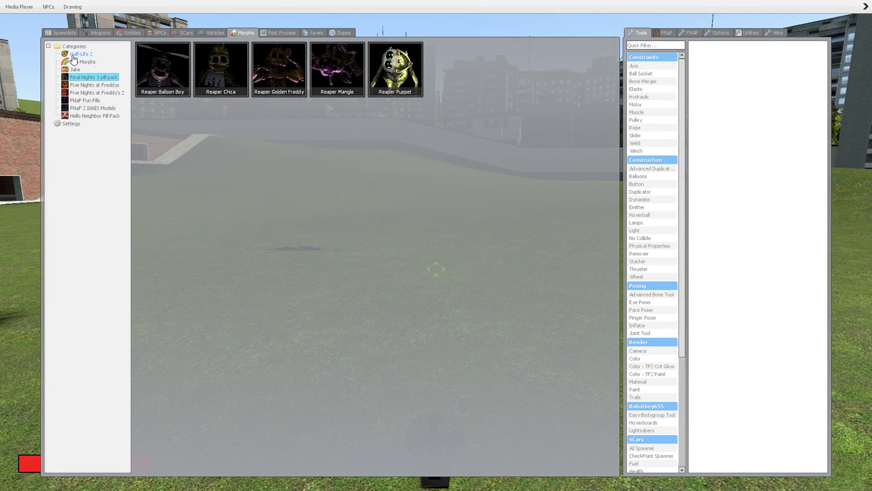
pyautogui.click(79, 54)
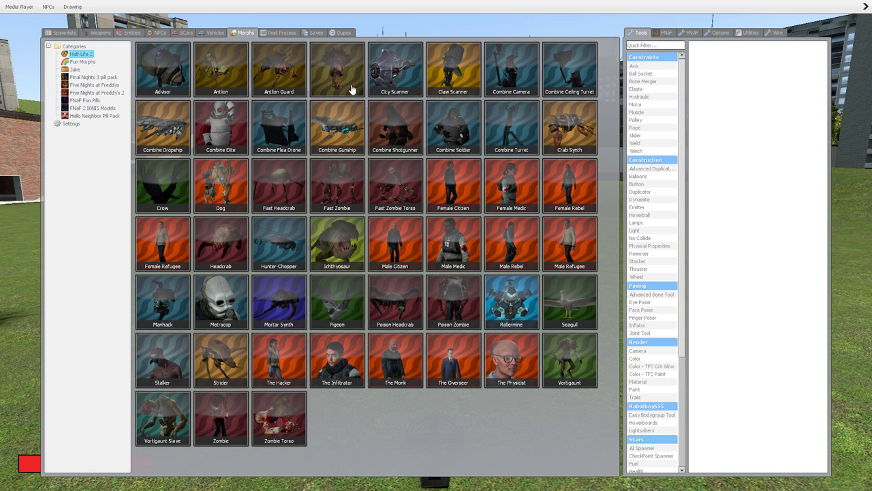
# Morph into the Antlion, fly it across the field, and bring the menu back
pyautogui.click(240, 76)
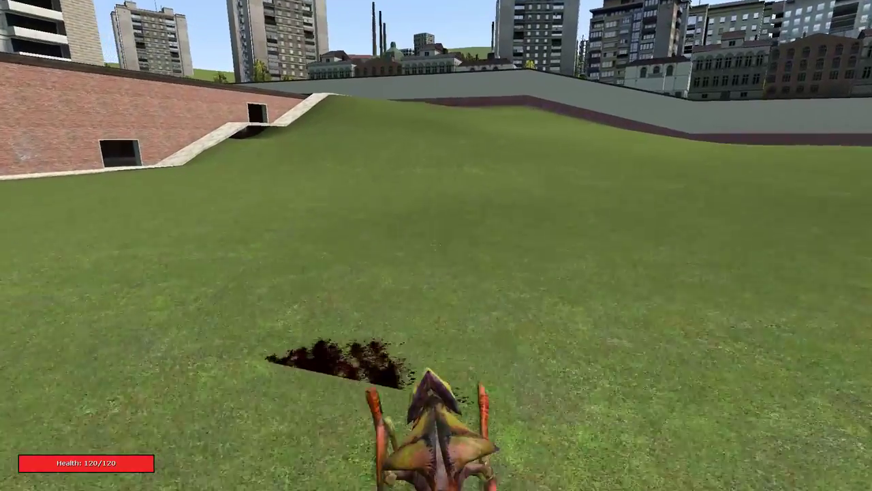
pyautogui.press('w')
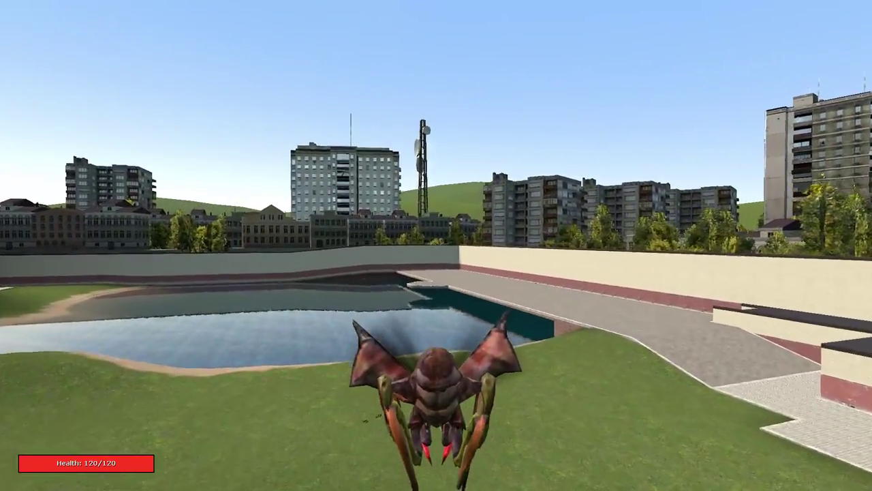
pyautogui.press('q')
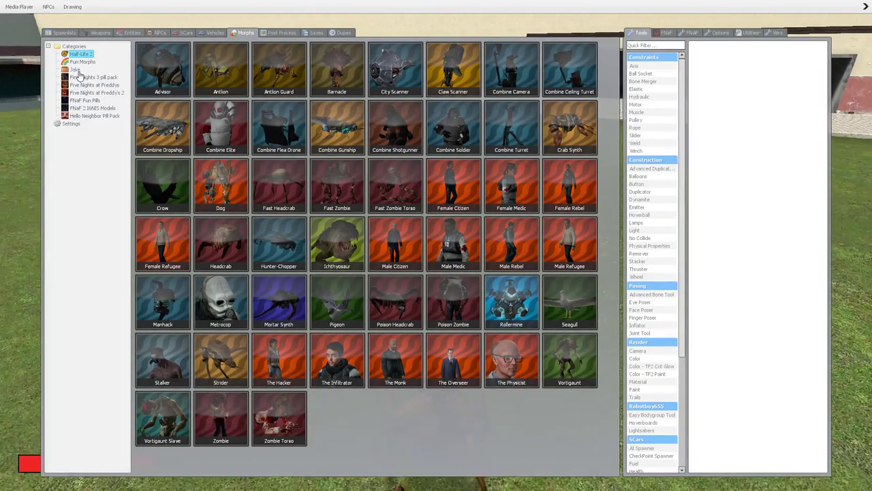
# Pick Throw the CHEEEESE and undo the antlion morph back to human form
pyautogui.click(101, 32)
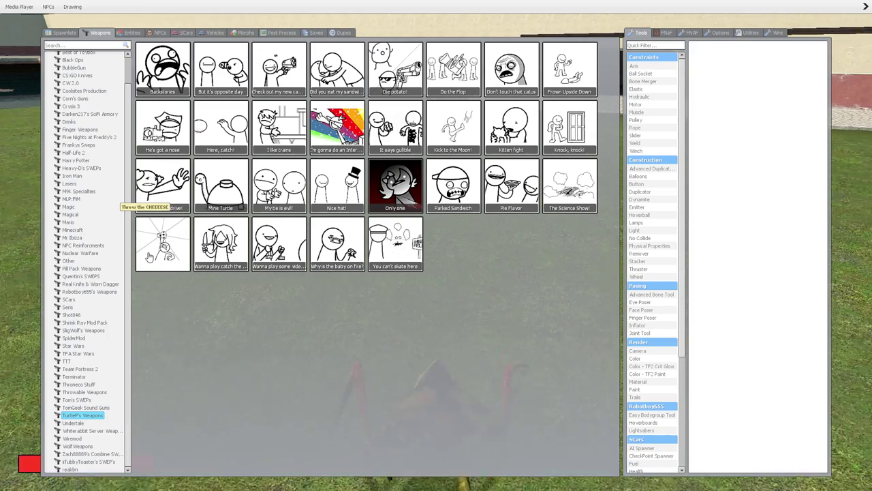
pyautogui.click(162, 187)
pyautogui.press('q')
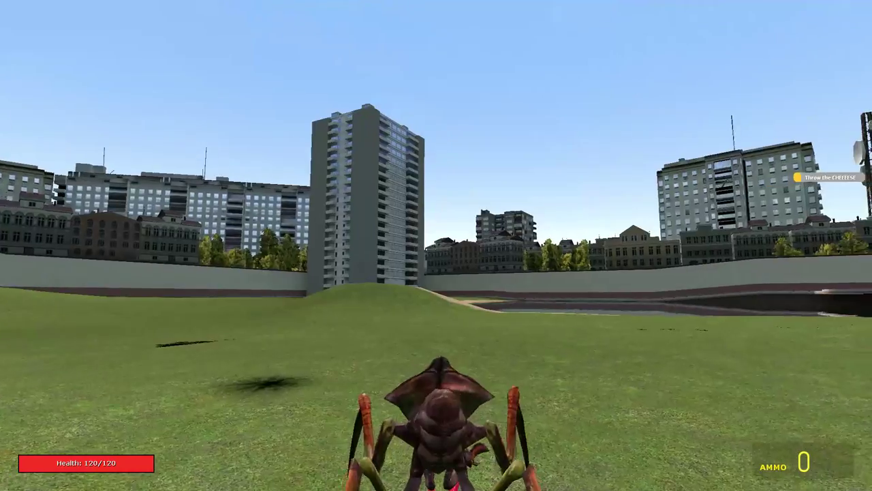
pyautogui.press('z')
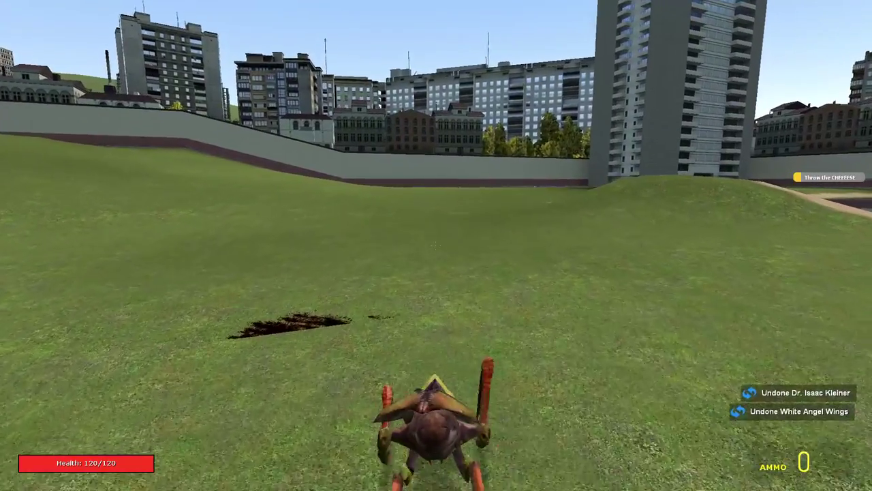
pyautogui.press('z')
pyautogui.click(436, 245)
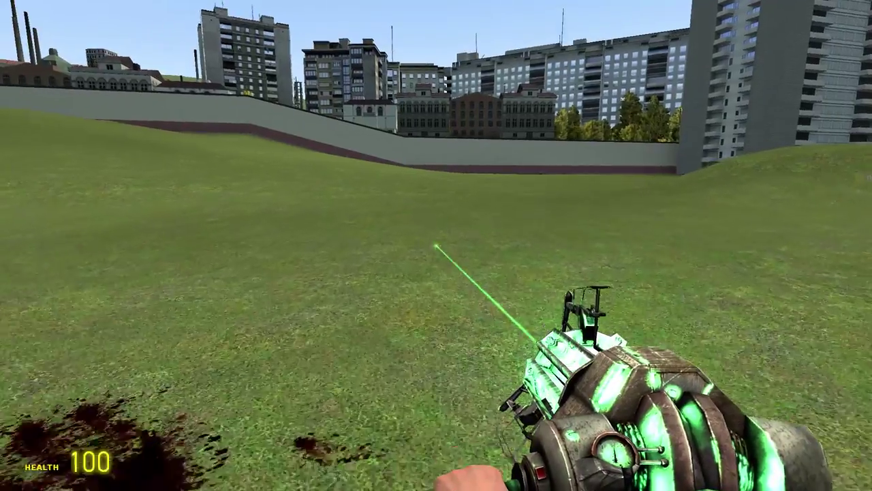
# Equip the cheese weapon, spawn Dr. Isaac Kleiner, and throw cheese at him
pyautogui.press('q')
pyautogui.click(162, 188)
pyautogui.press('q')
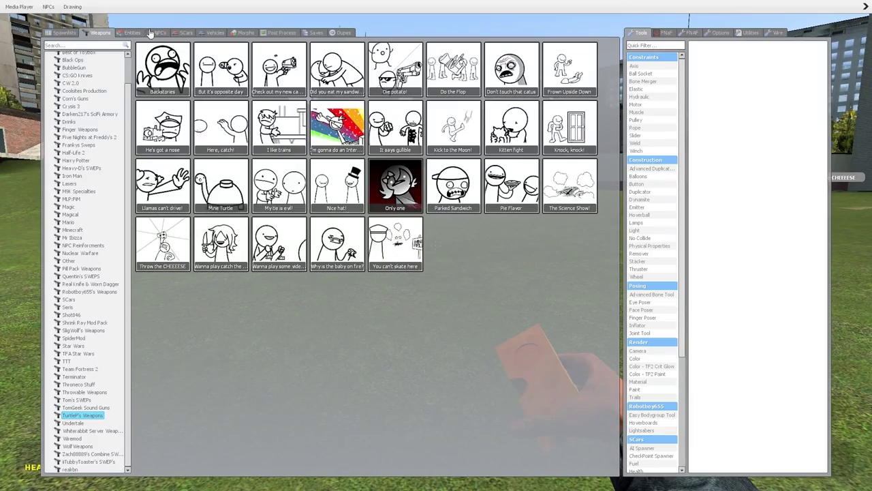
pyautogui.click(155, 33)
pyautogui.click(395, 68)
pyautogui.press('q')
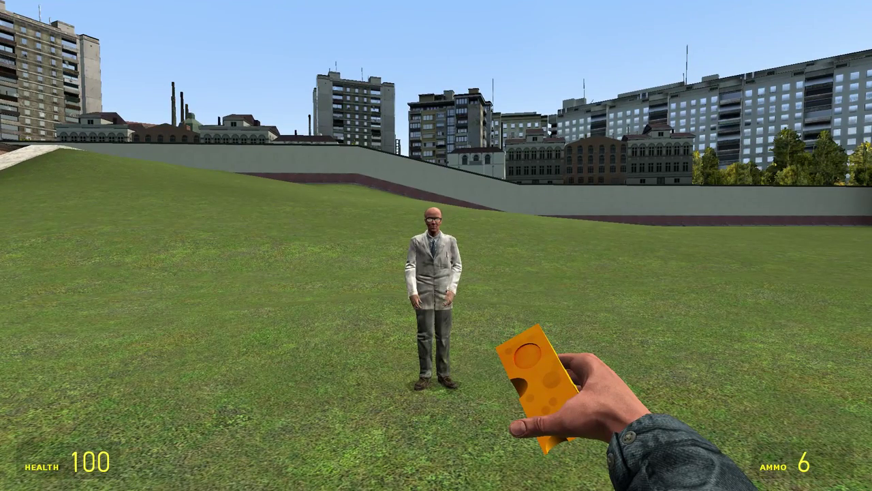
pyautogui.click(436, 245)
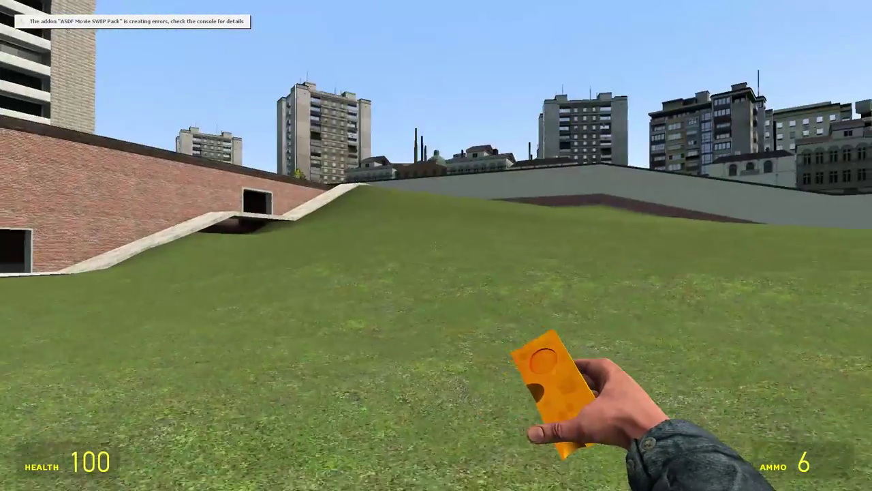
# Spawn SANESSSS nextbots from the Nextbot category, then undo them and respawn
pyautogui.press('q')
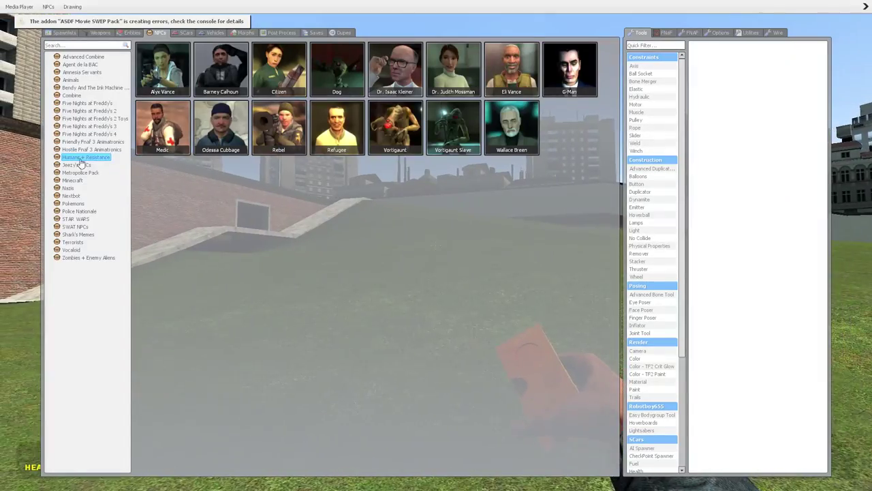
pyautogui.click(82, 165)
pyautogui.click(82, 173)
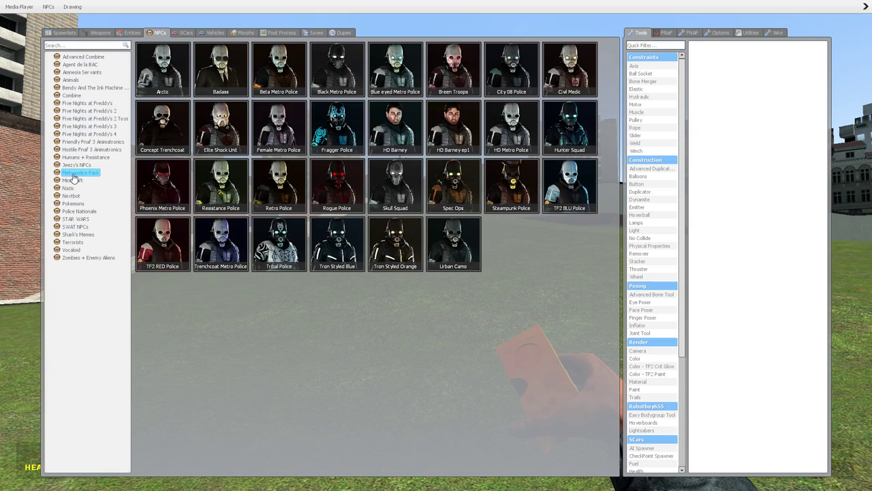
pyautogui.click(72, 180)
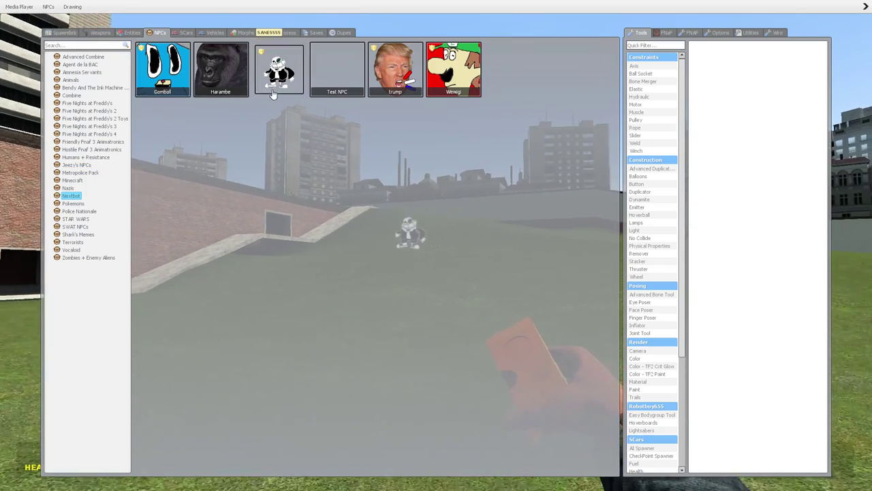
pyautogui.click(279, 69)
pyautogui.press('q')
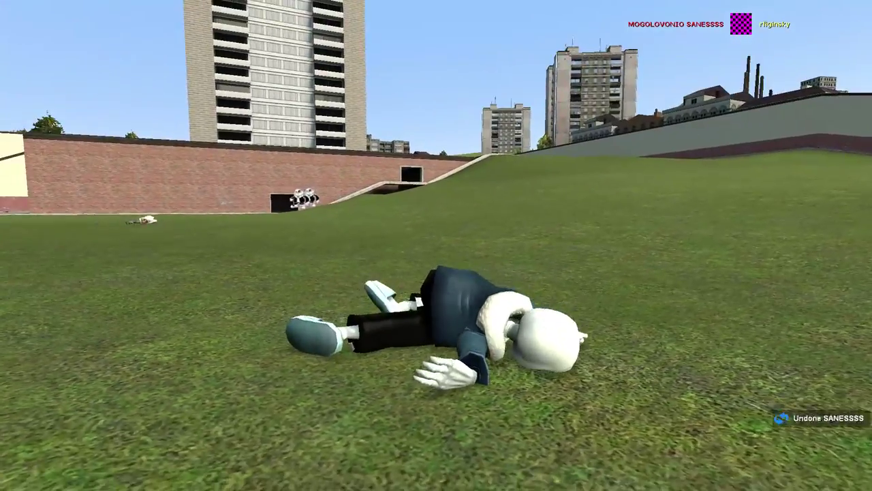
pyautogui.press('z')
pyautogui.press('z')
pyautogui.press('z')
pyautogui.click(436, 245)
# Spawn trump nextbots, undo them, and respawn after being killed
pyautogui.press('q')
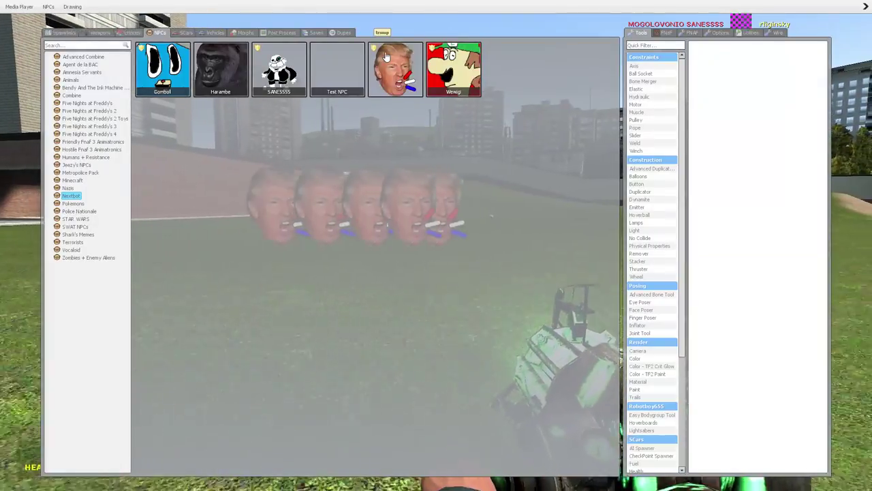
pyautogui.click(395, 68)
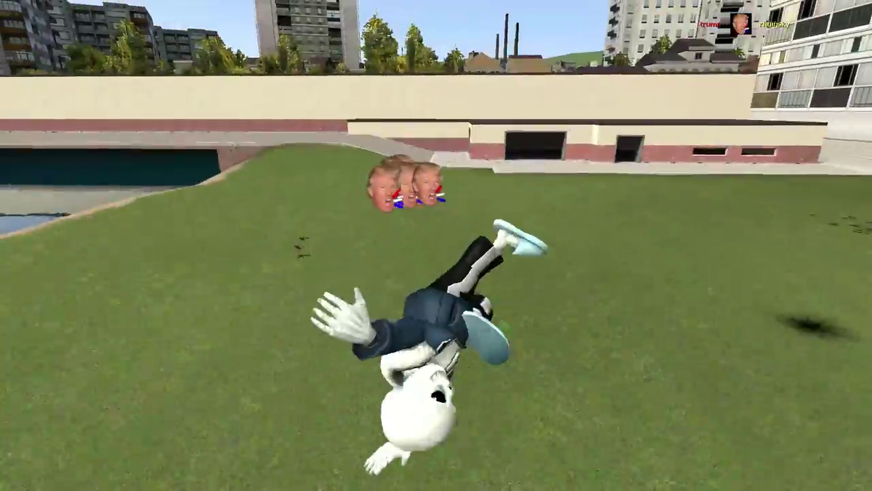
pyautogui.press('z')
pyautogui.press('z')
pyautogui.press('z')
pyautogui.press('z')
pyautogui.press('z')
pyautogui.press('z')
pyautogui.press('z')
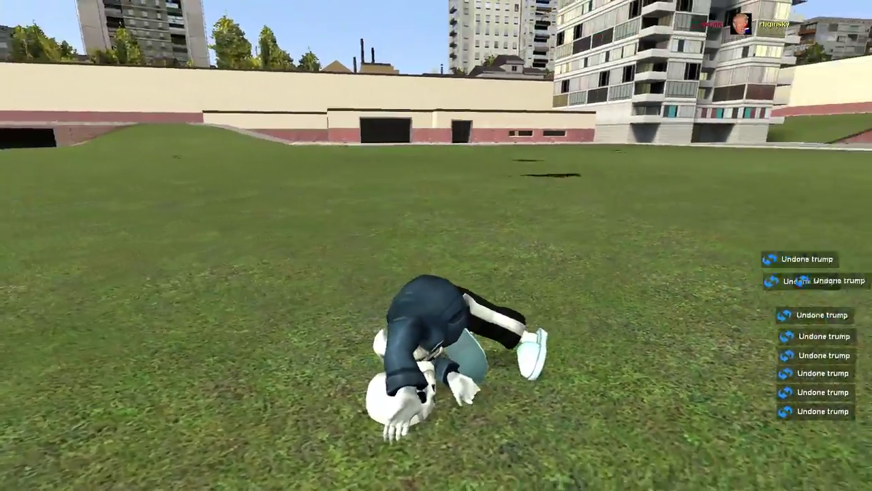
pyautogui.press('z')
pyautogui.press('z')
pyautogui.press('z')
pyautogui.click(436, 245)
# Select the trump nextbot and place many of them across the field
pyautogui.press('q')
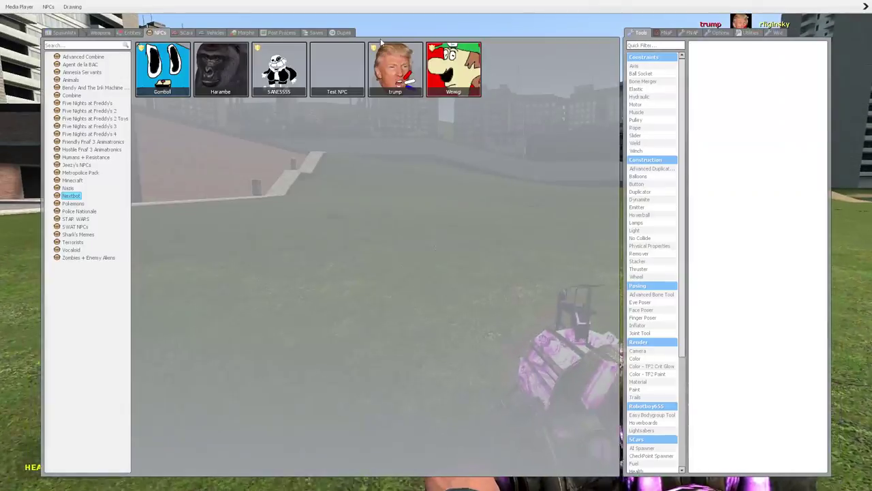
pyautogui.click(404, 87)
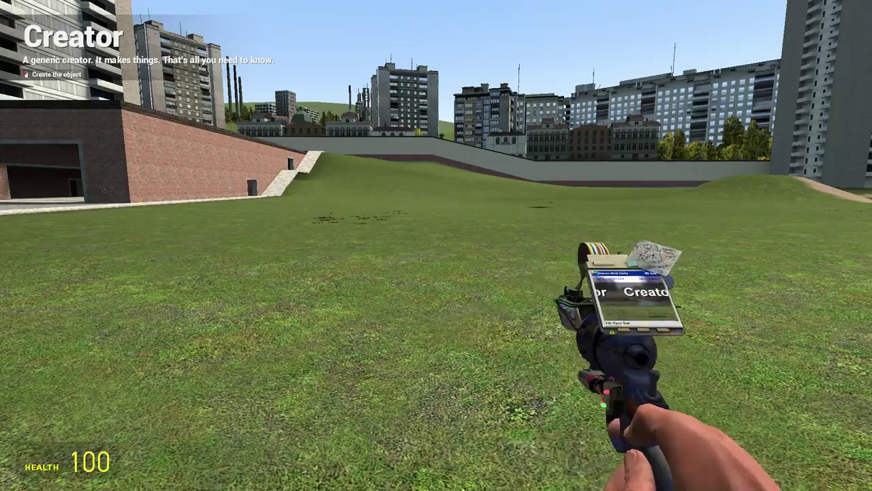
pyautogui.click(436, 245)
pyautogui.click(436, 245)
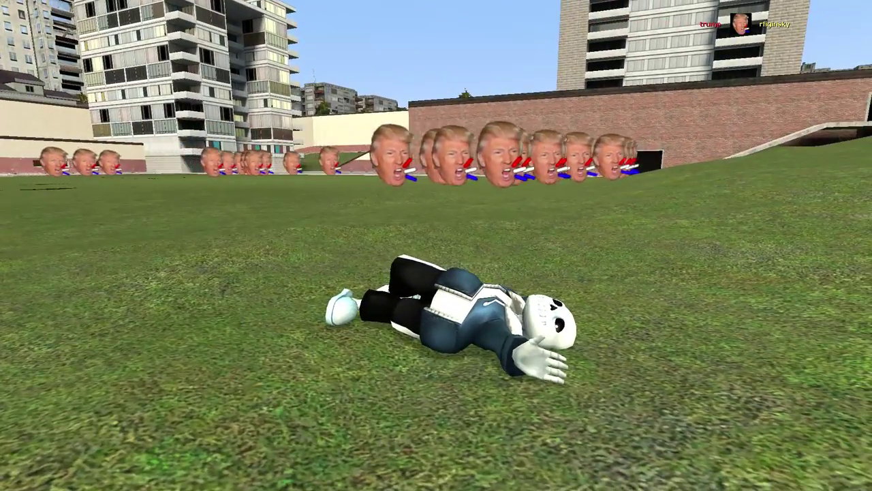
# Undo the trump nextbot swarm and respawn after being killed
pyautogui.press('z')
pyautogui.press('z')
pyautogui.press('z')
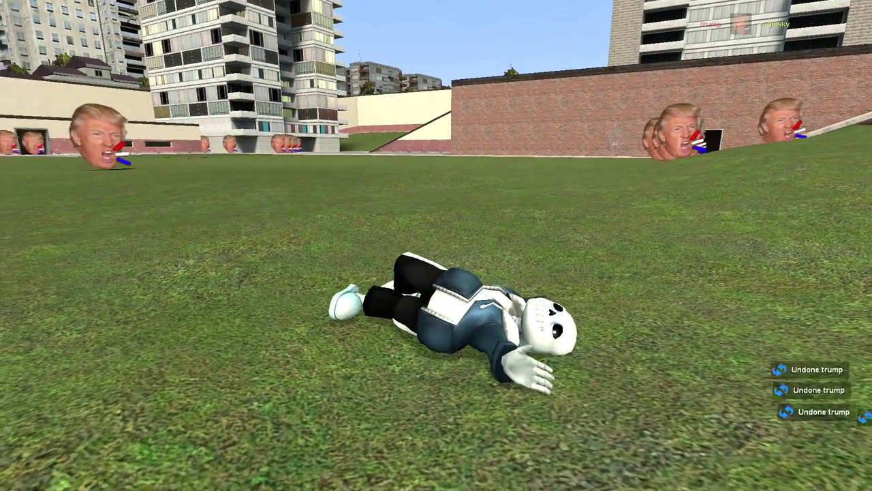
pyautogui.press('z')
pyautogui.press('z')
pyautogui.press('z')
pyautogui.press('z')
pyautogui.press('z')
pyautogui.press('z')
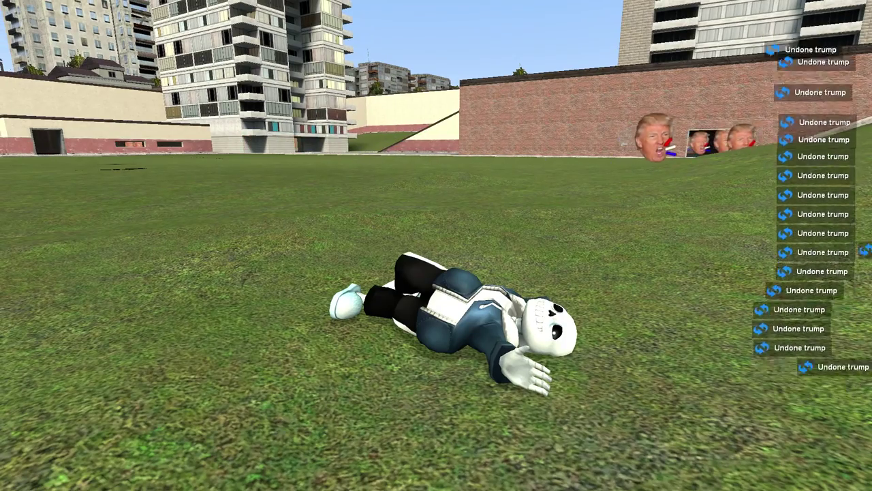
pyautogui.press('z')
pyautogui.press('z')
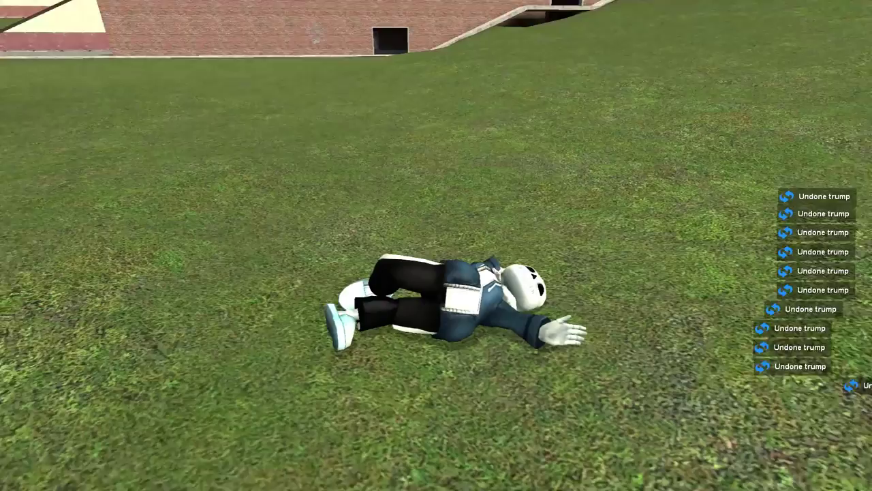
pyautogui.press('space')
pyautogui.press('q')
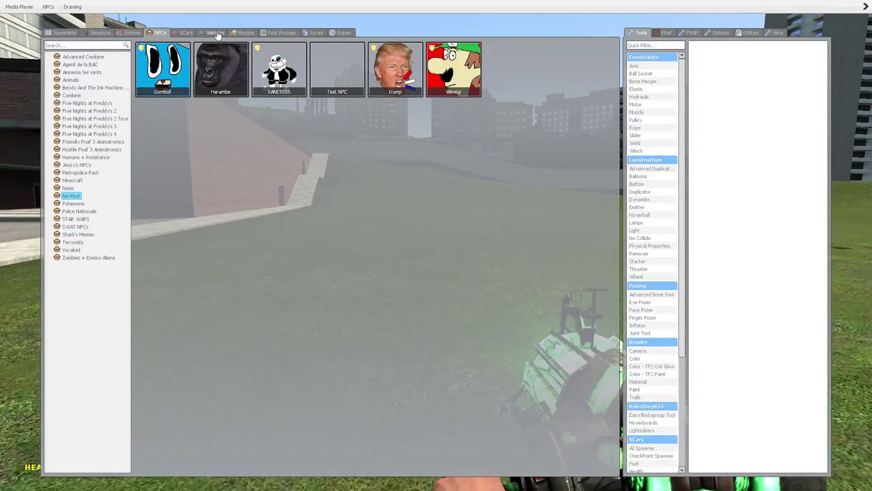
# Spawn a fresh crowd of Dr. Isaac Kleiners from Humans + Resistance
pyautogui.click(186, 33)
pyautogui.press('q')
pyautogui.press('q')
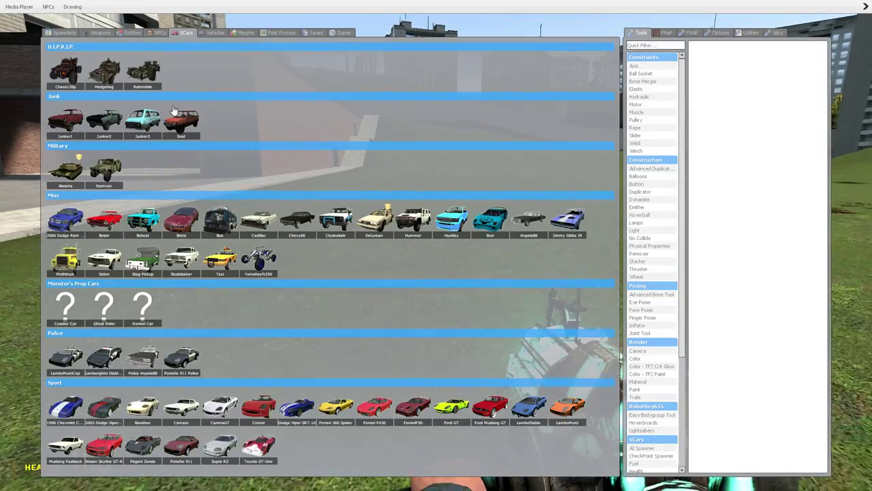
pyautogui.press('q')
pyautogui.press('q')
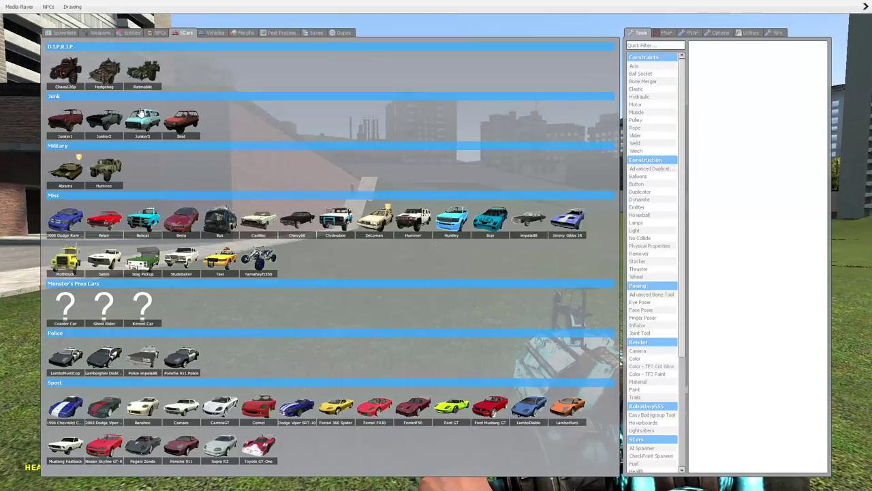
pyautogui.click(157, 33)
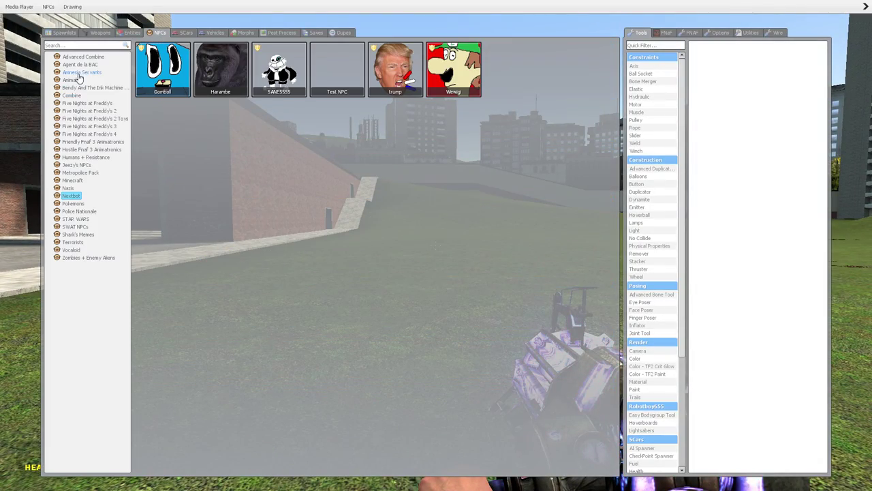
pyautogui.click(85, 157)
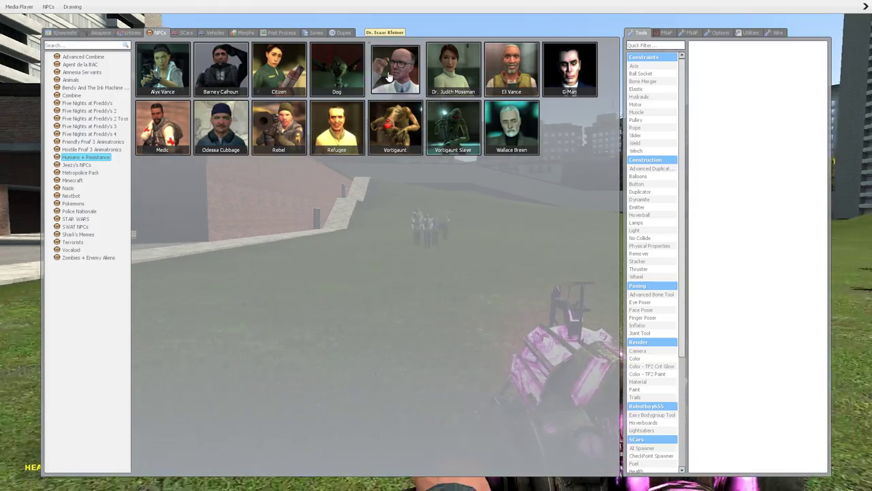
# Show the Vehicles list and its SCars addon car collection
pyautogui.press('q')
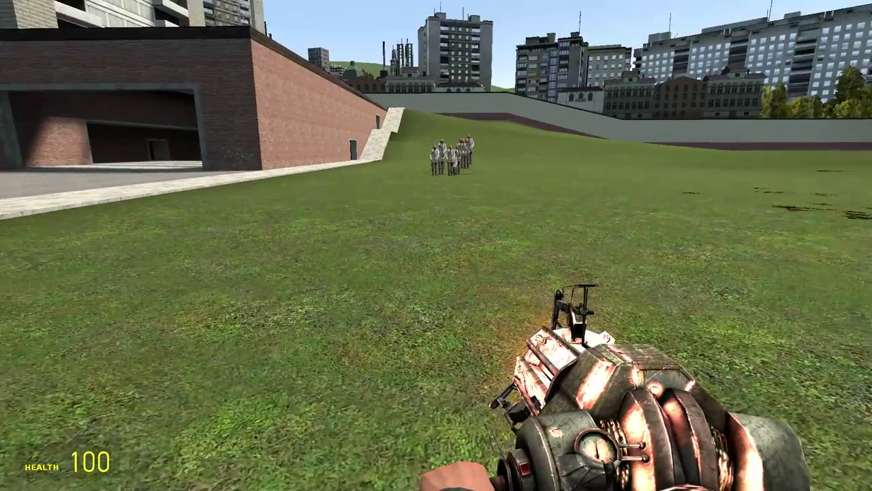
pyautogui.press('q')
pyautogui.click(211, 34)
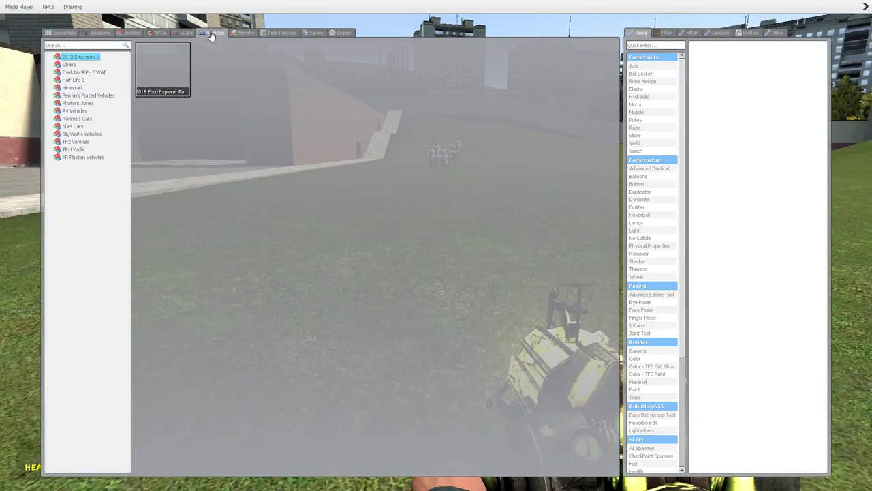
pyautogui.click(187, 33)
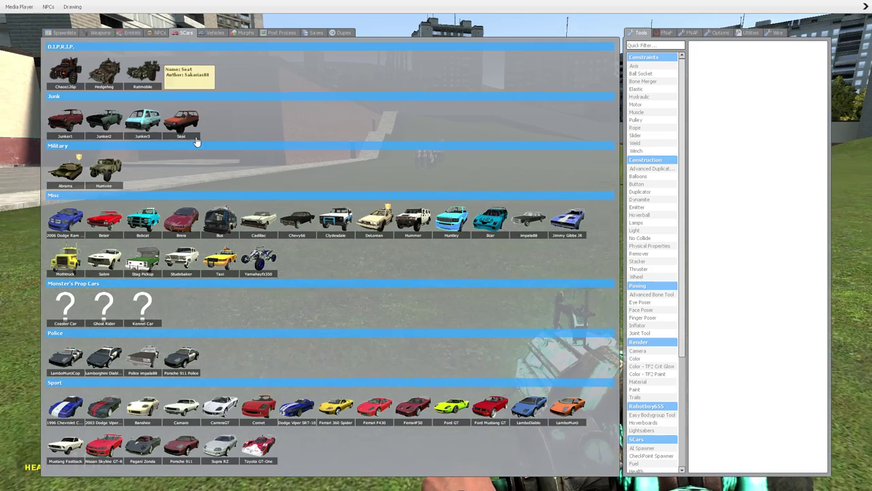
pyautogui.press('q')
pyautogui.press('q')
pyautogui.press('q')
pyautogui.press('q')
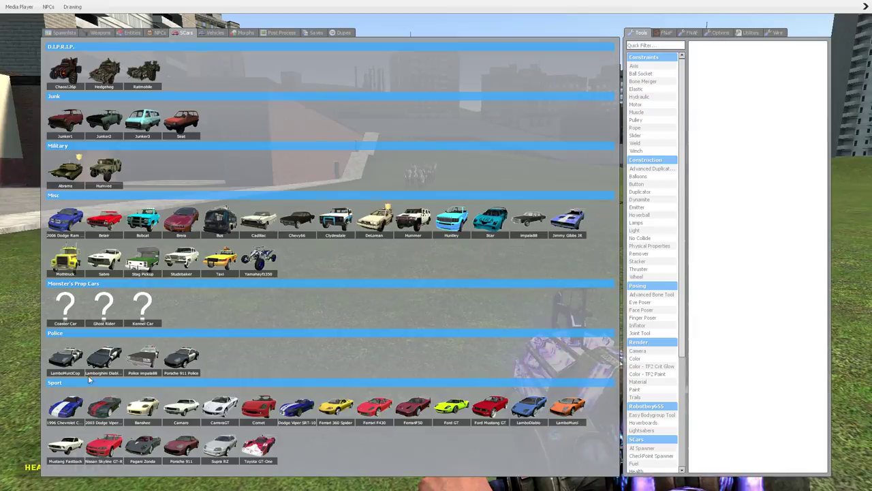
# Spawn the Lamborghini Diablo Police car a second time, get in, and switch to third-person view
pyautogui.click(104, 359)
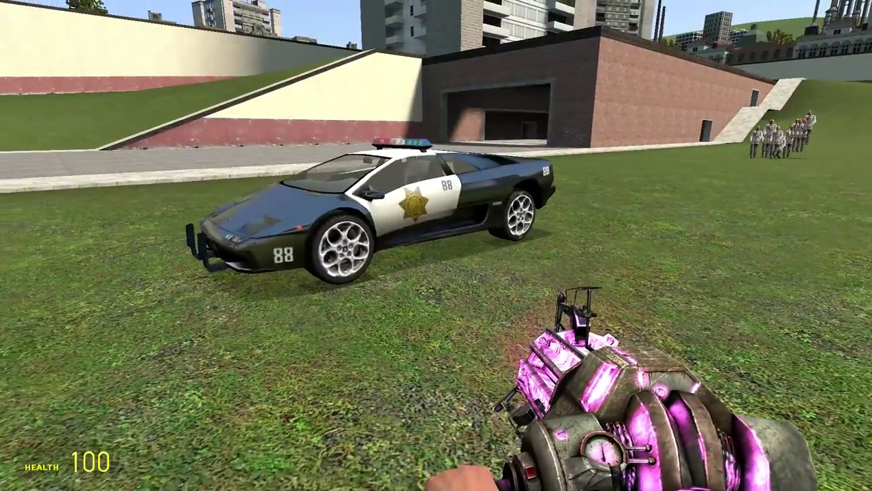
pyautogui.press('z')
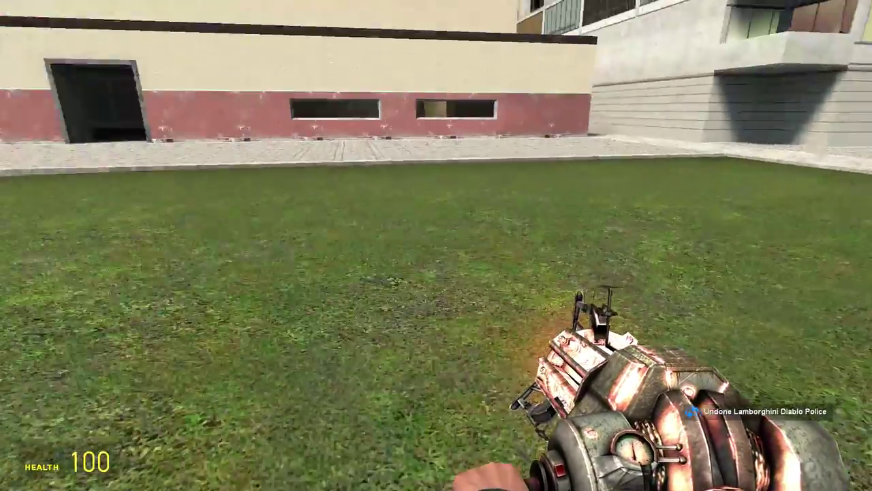
pyautogui.press('q')
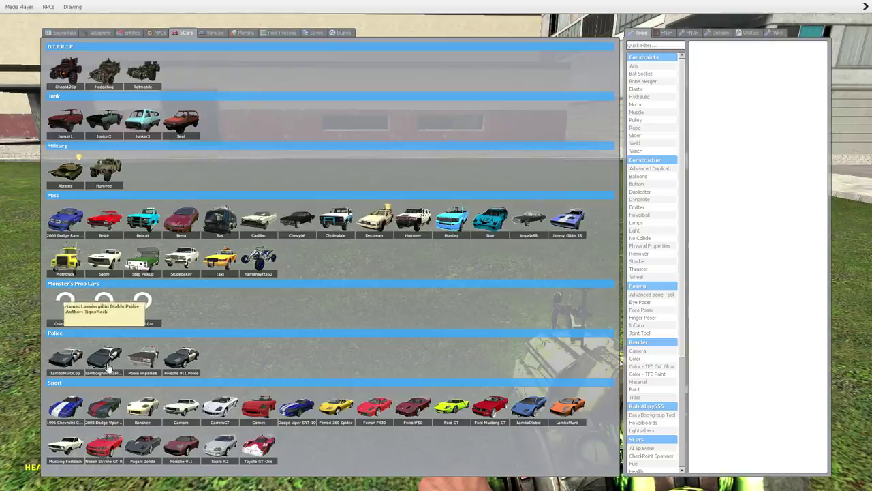
pyautogui.click(103, 358)
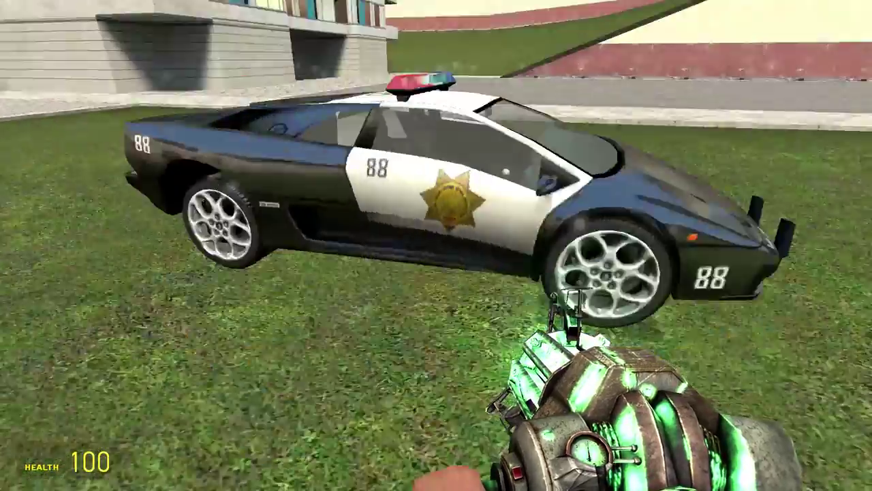
pyautogui.press('e')
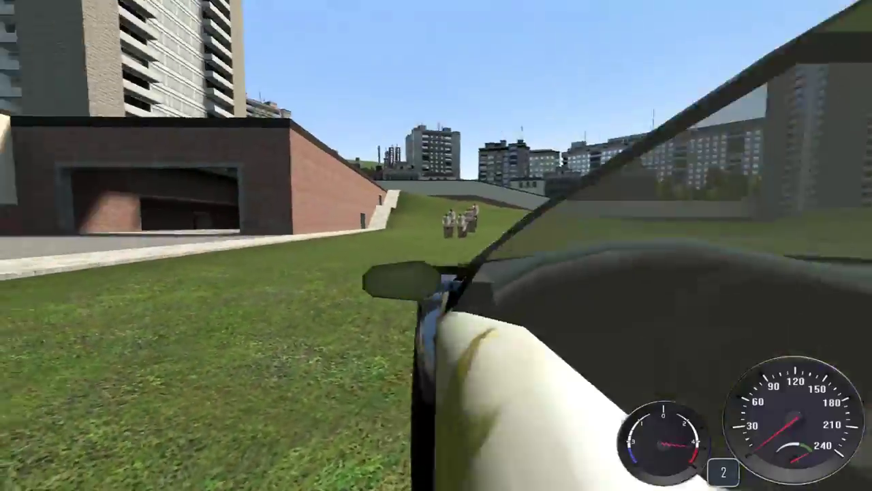
pyautogui.press('ctrl')
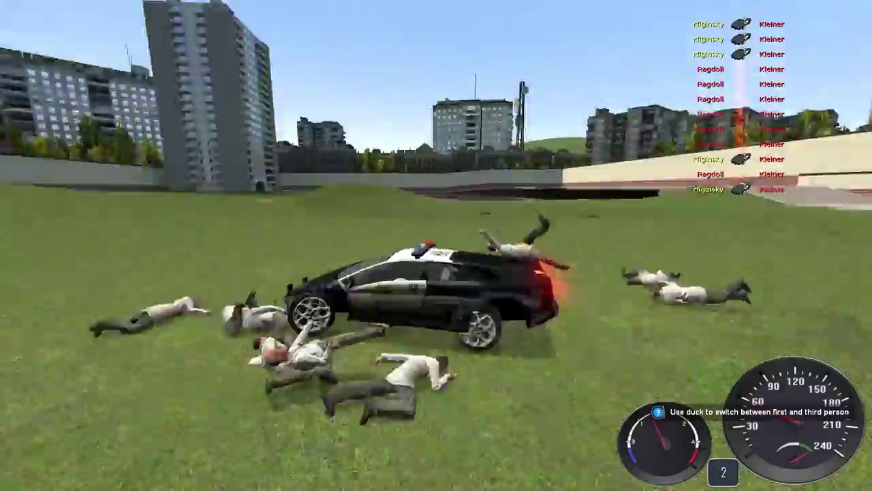
# Drive the police car over the NPCs, onto the ramp and into the lake, then exit and undo it
pyautogui.press('w')
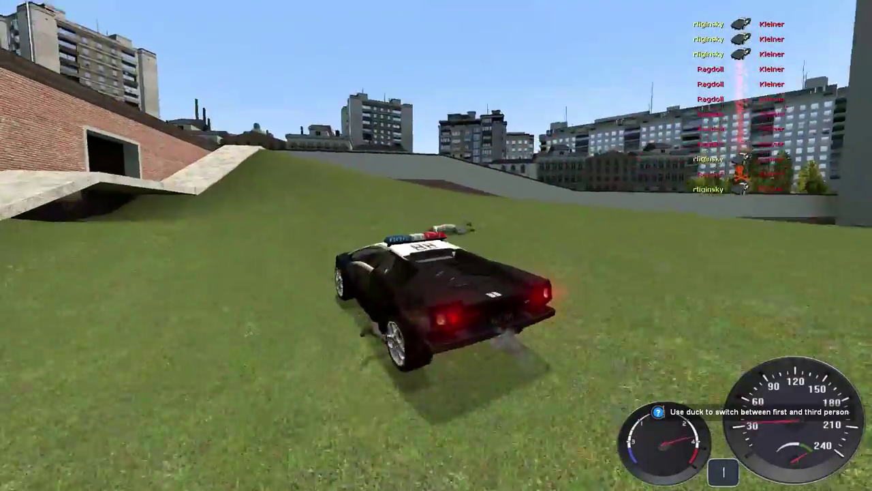
pyautogui.press('w')
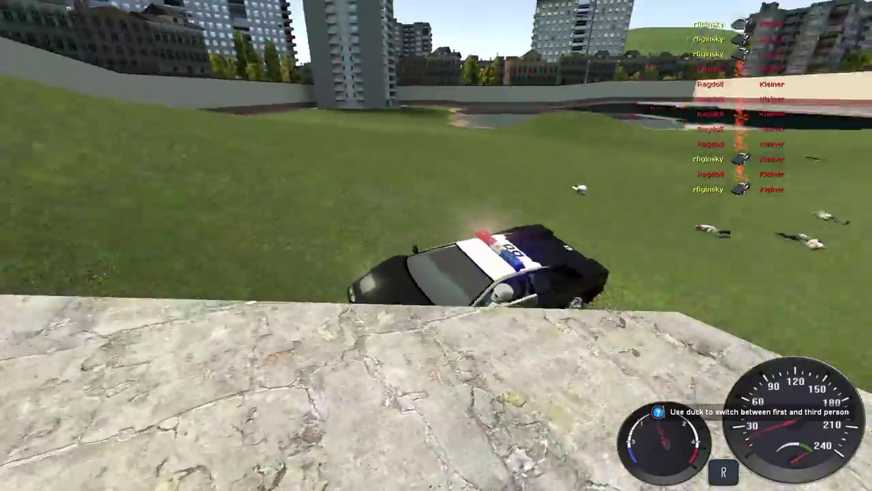
pyautogui.press('s')
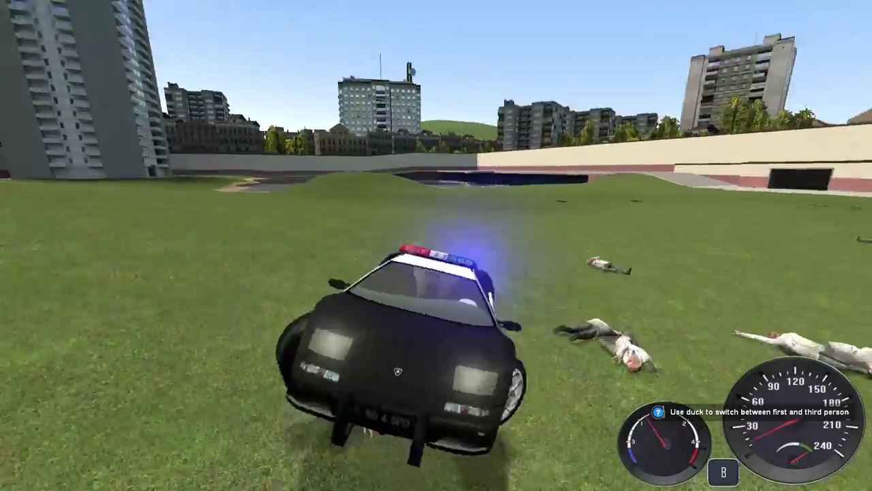
pyautogui.press('w')
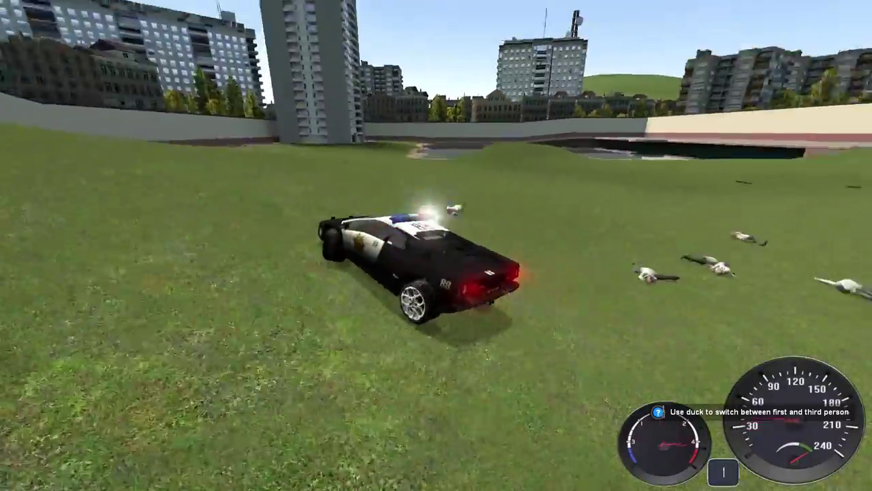
pyautogui.press('w')
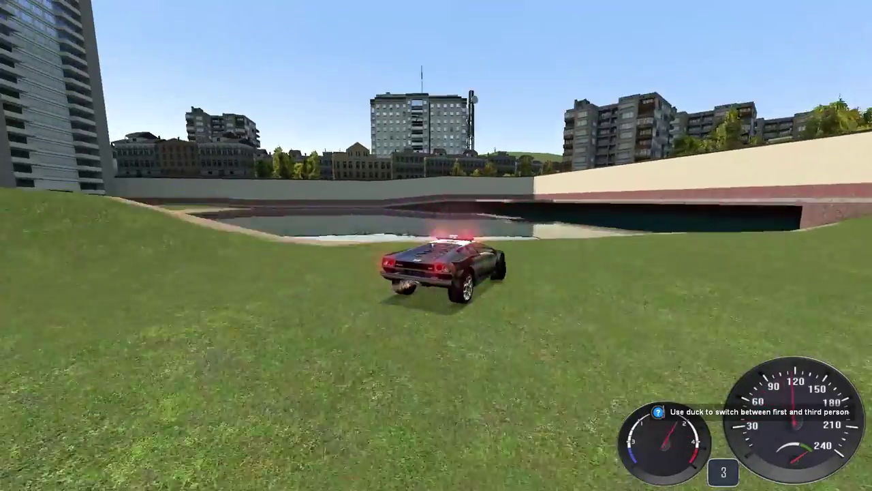
pyautogui.press('w')
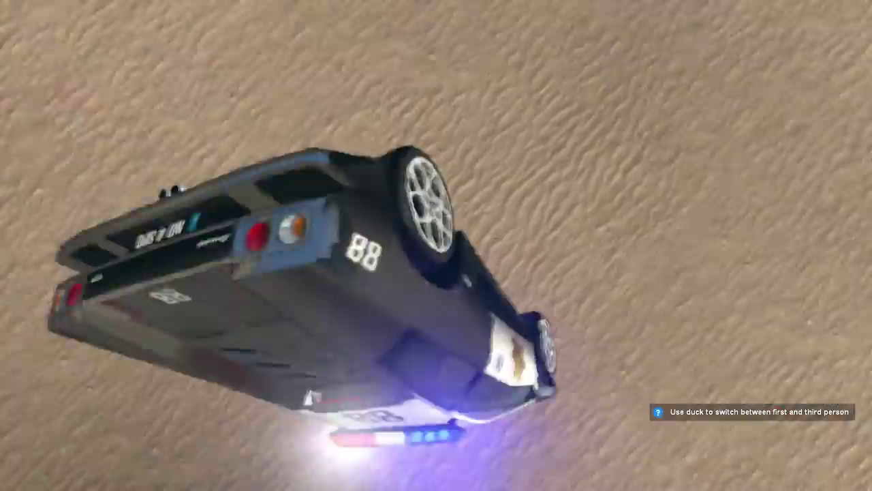
pyautogui.press('e')
pyautogui.press('z')
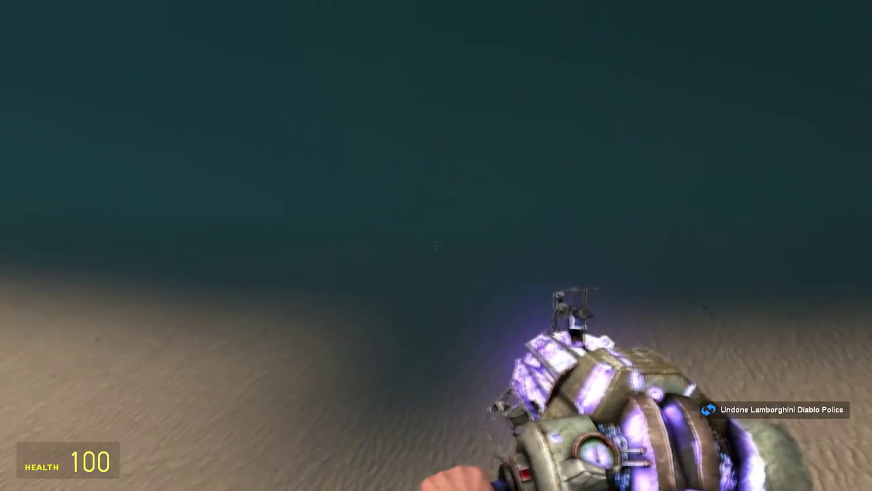
# Undo the Kleiner NPCs and walk out of the lake onto the grass toward the brick building
pyautogui.press('z')
pyautogui.press('z')
pyautogui.press('z')
pyautogui.press('z')
pyautogui.press('z')
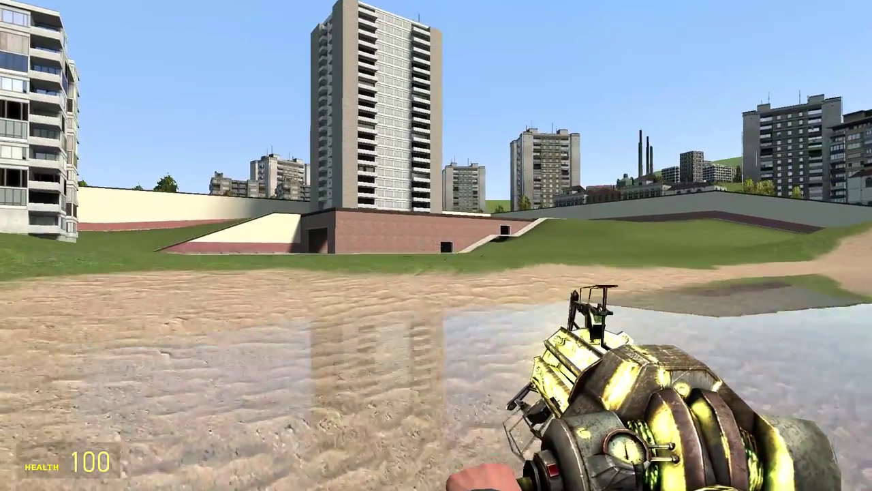
pyautogui.press('w')
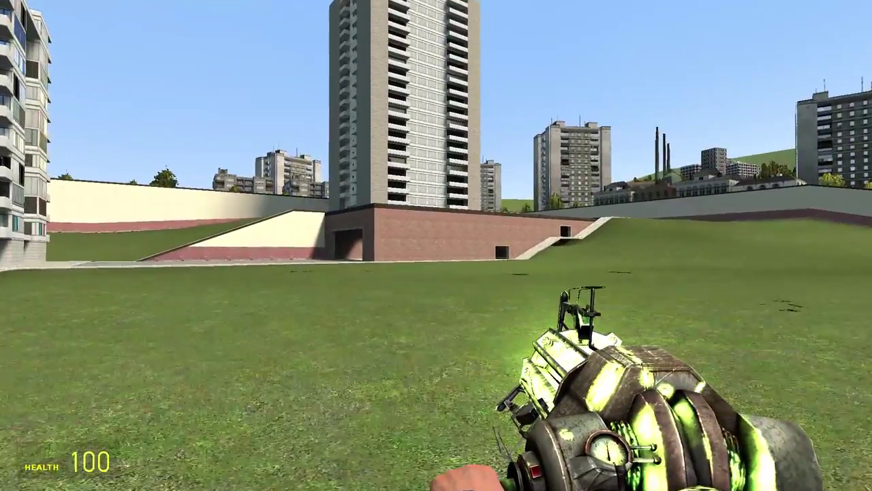
pyautogui.press('w')
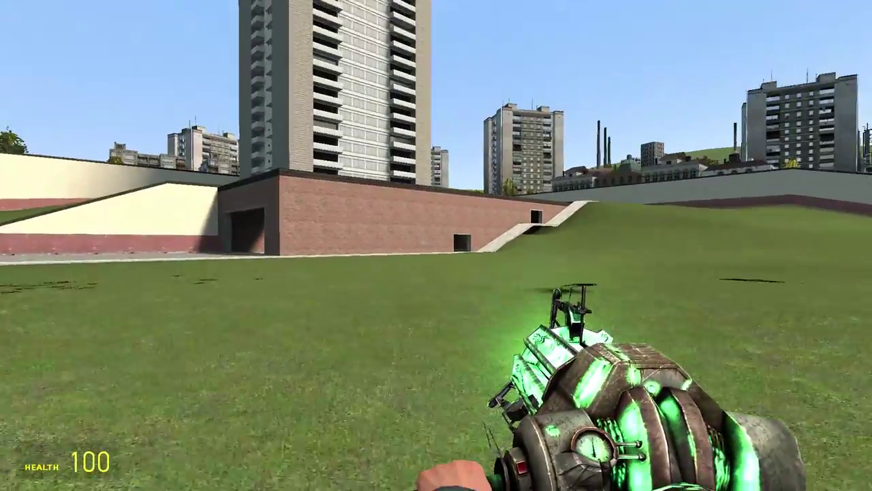
pyautogui.press('w')
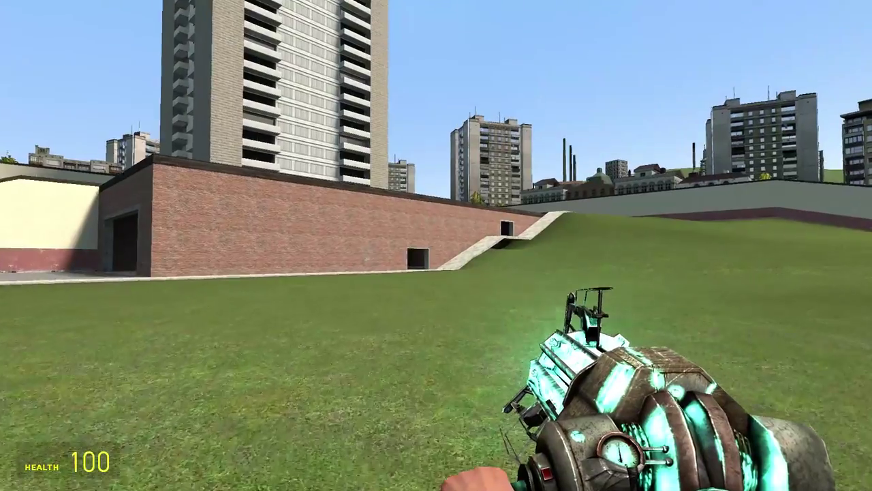
pyautogui.press('w')
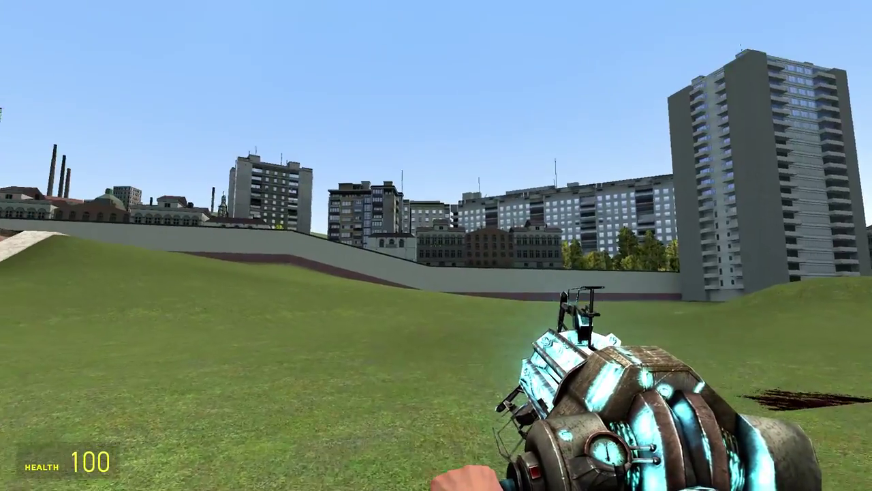
pyautogui.press('w')
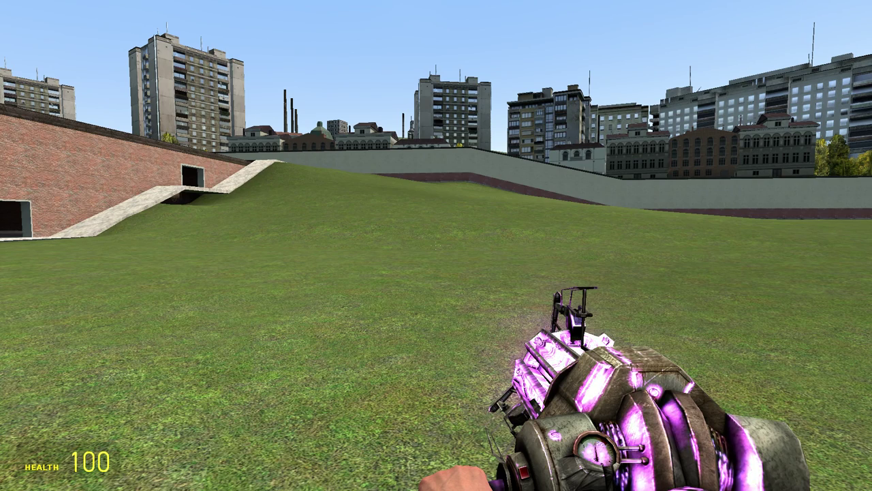
pyautogui.press('w')
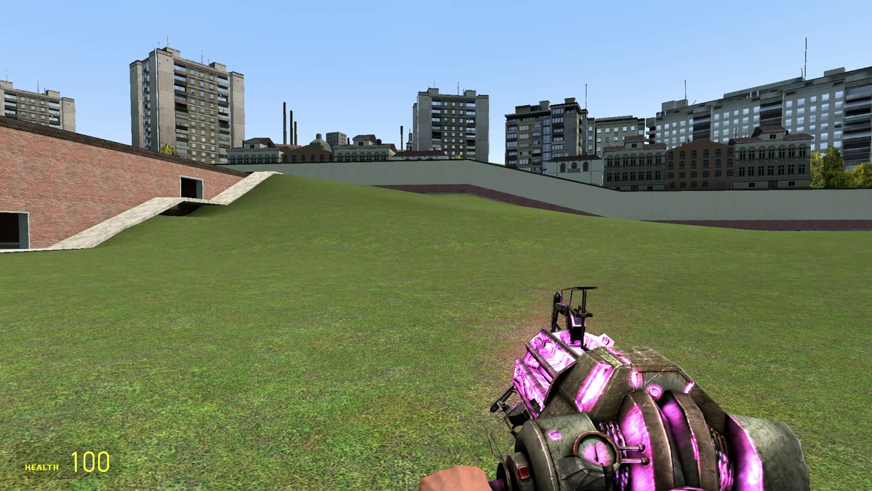